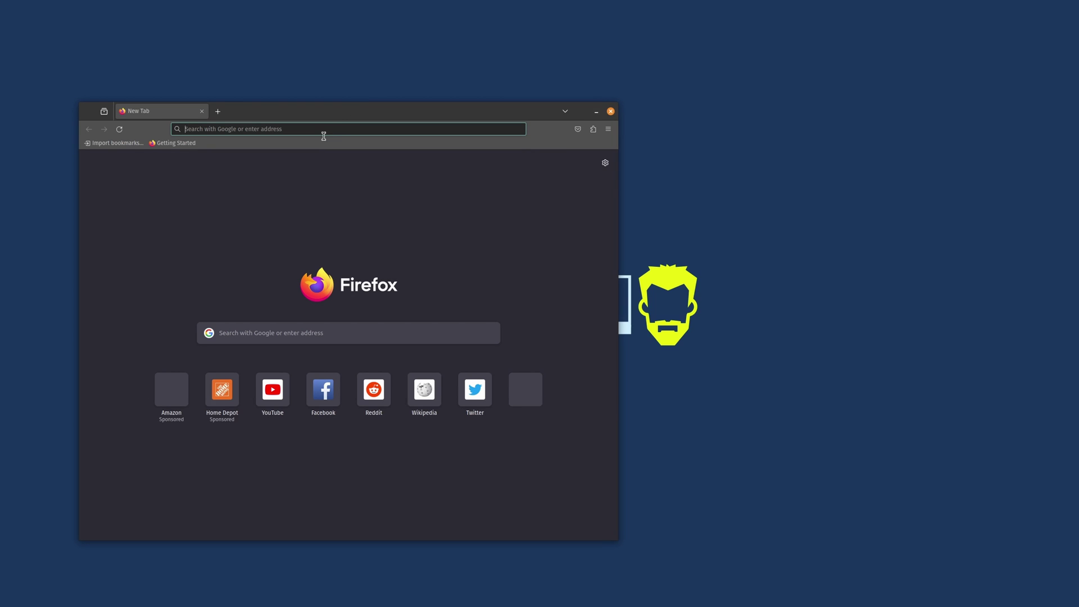
- Search 'endeavor os', open endeavouros.com, and scroll down to the ISO download mirror list
{"action": "left_click", "coordinate": [320, 130]}
{"action": "type", "text": "endeavor os"}
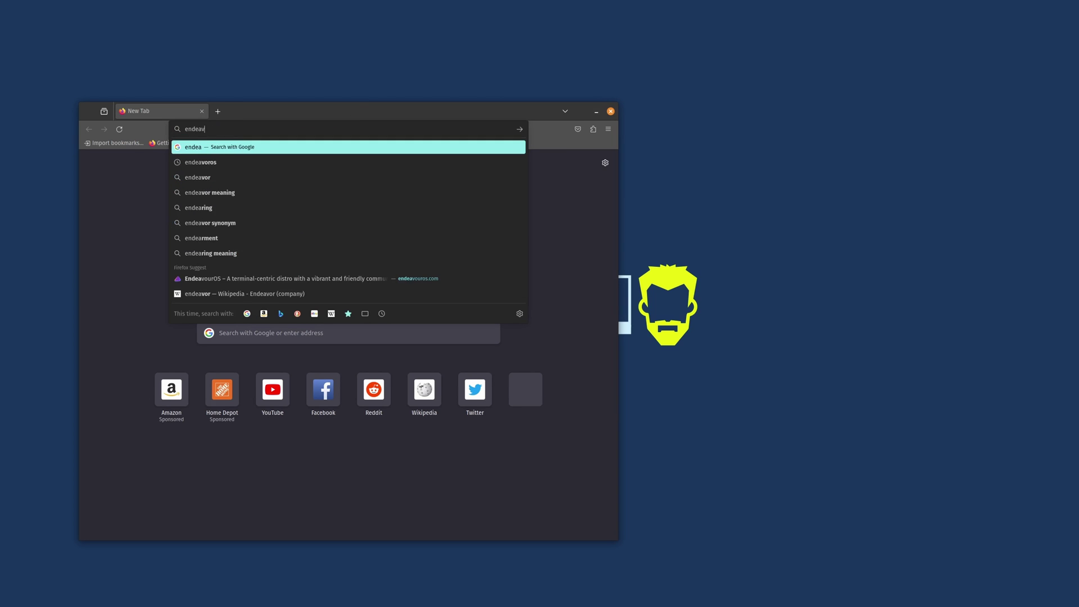
{"action": "key", "text": "Return"}
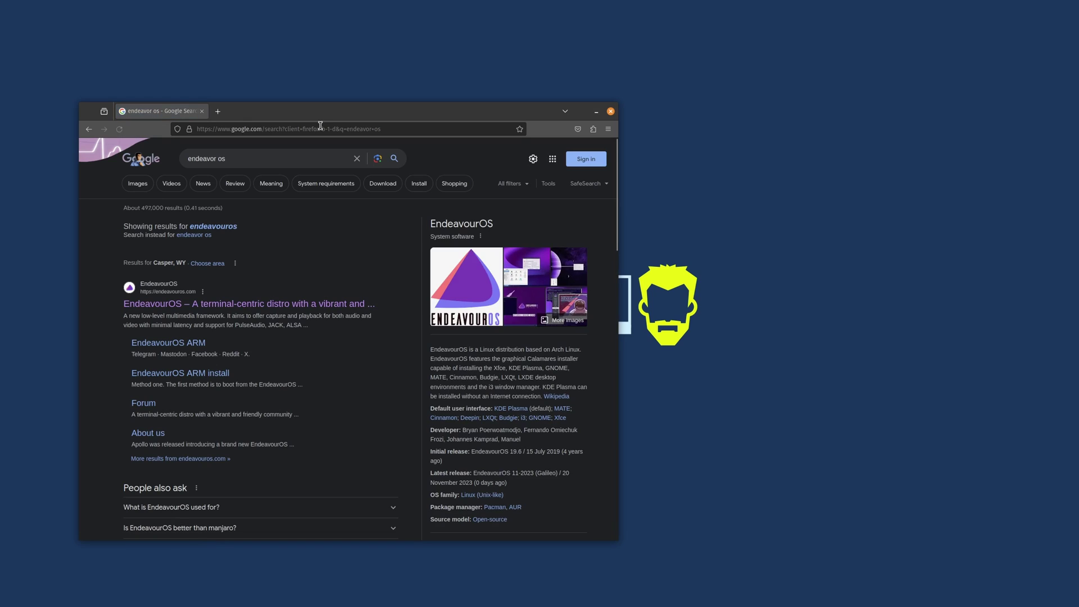
{"action": "left_click", "coordinate": [218, 308]}
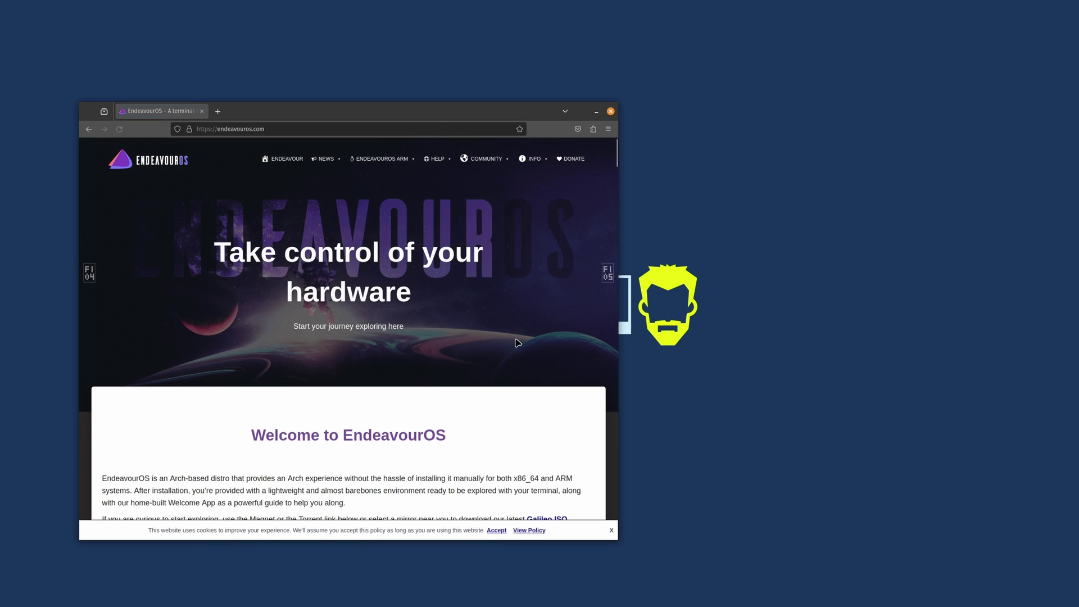
{"action": "scroll", "coordinate": [476, 276], "scroll_direction": "down", "scroll_amount": 8}
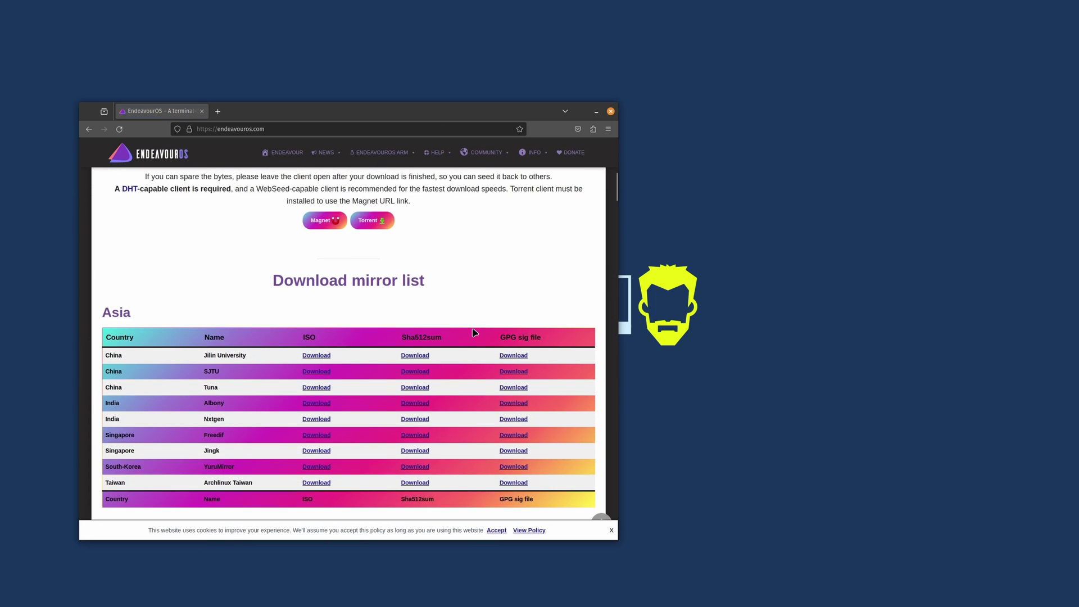
{"action": "scroll", "coordinate": [474, 333], "scroll_direction": "down", "scroll_amount": 10}
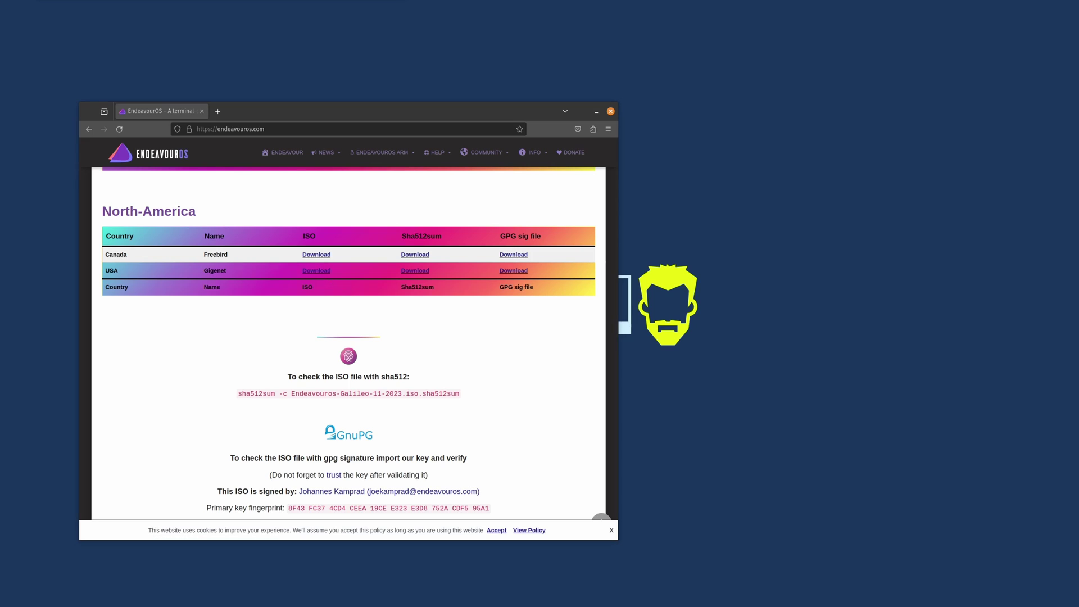
- Search 'etcher' and open the balenaEtcher website
{"action": "left_click", "coordinate": [353, 130]}
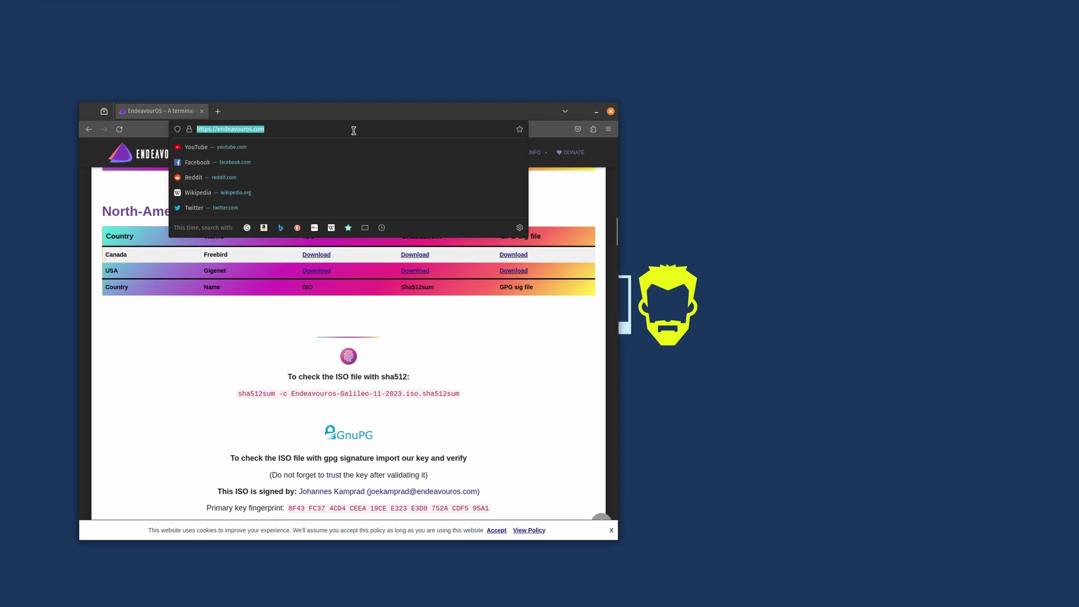
{"action": "type", "text": "etcher"}
{"action": "key", "text": "Return"}
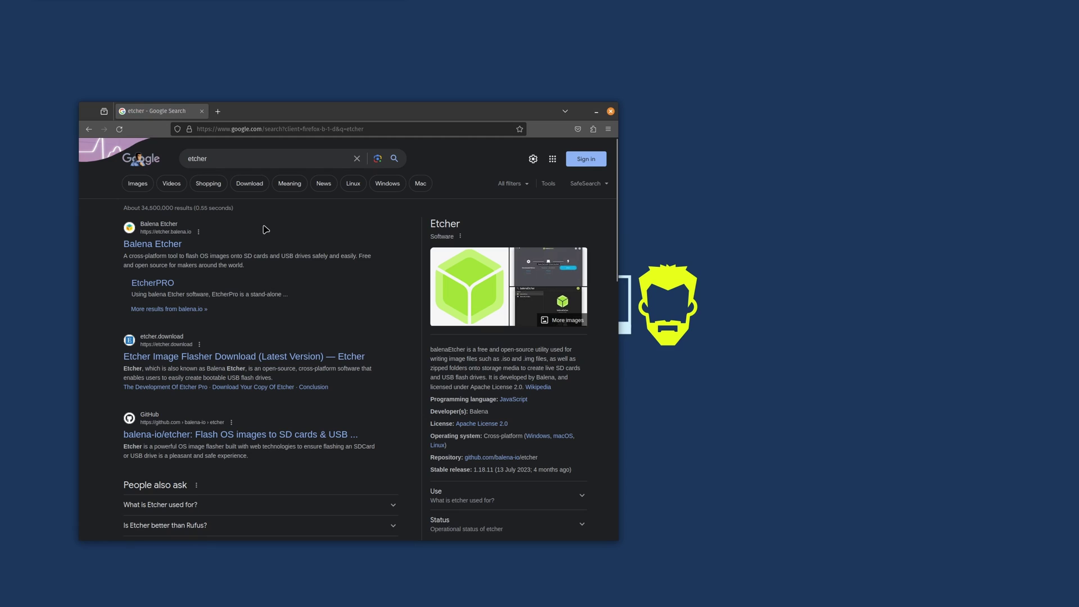
{"action": "left_click", "coordinate": [167, 249]}
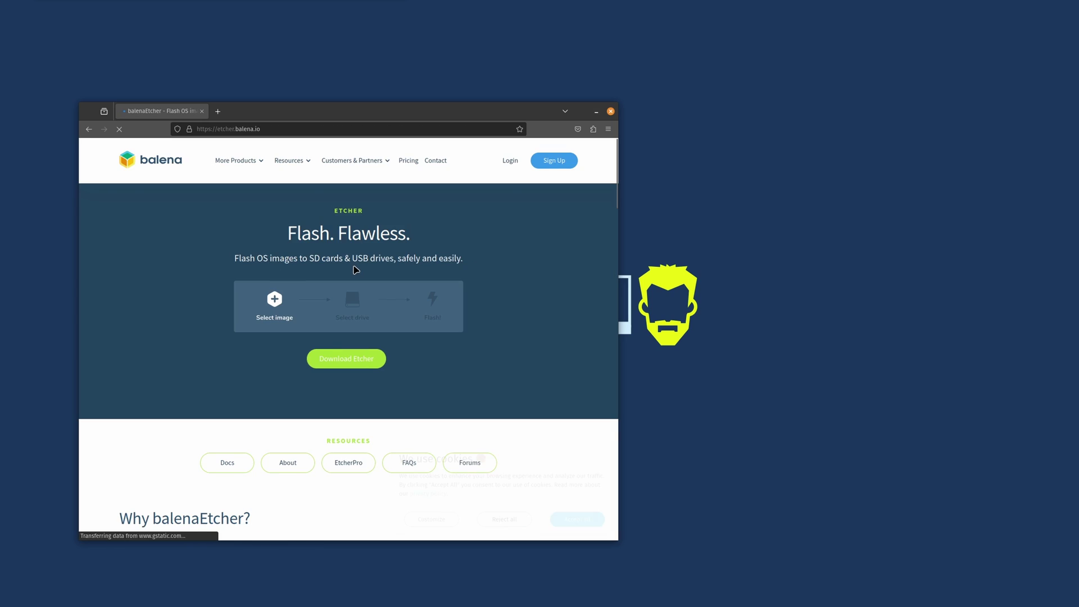
- Download the balenaEtcher Linux x64 AppImage and view it in the recent downloads list
{"action": "left_click", "coordinate": [348, 362]}
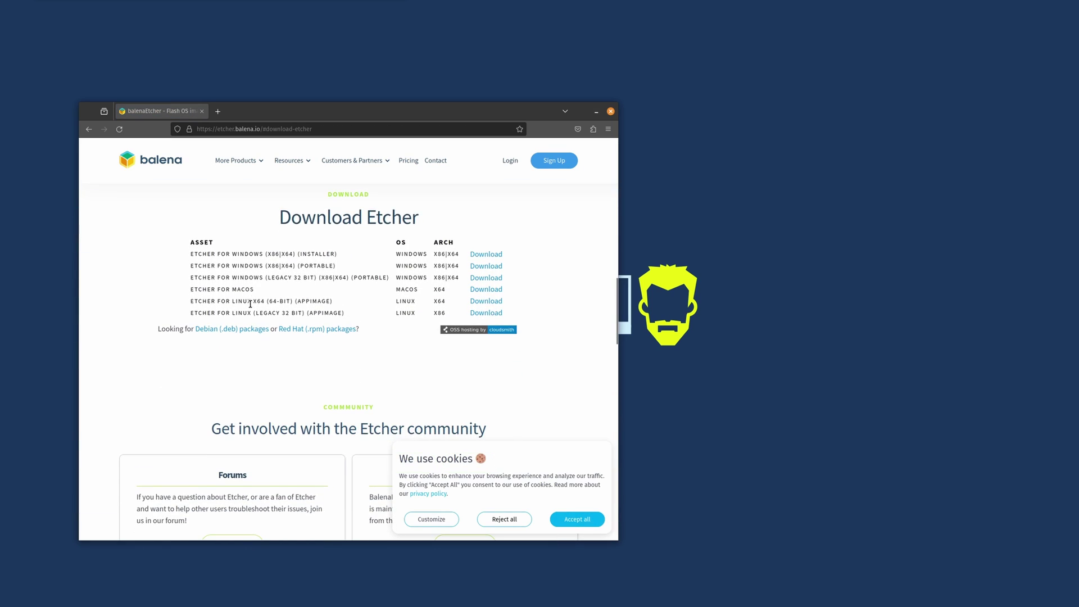
{"action": "left_click_drag", "start_coordinate": [266, 301], "coordinate": [335, 301]}
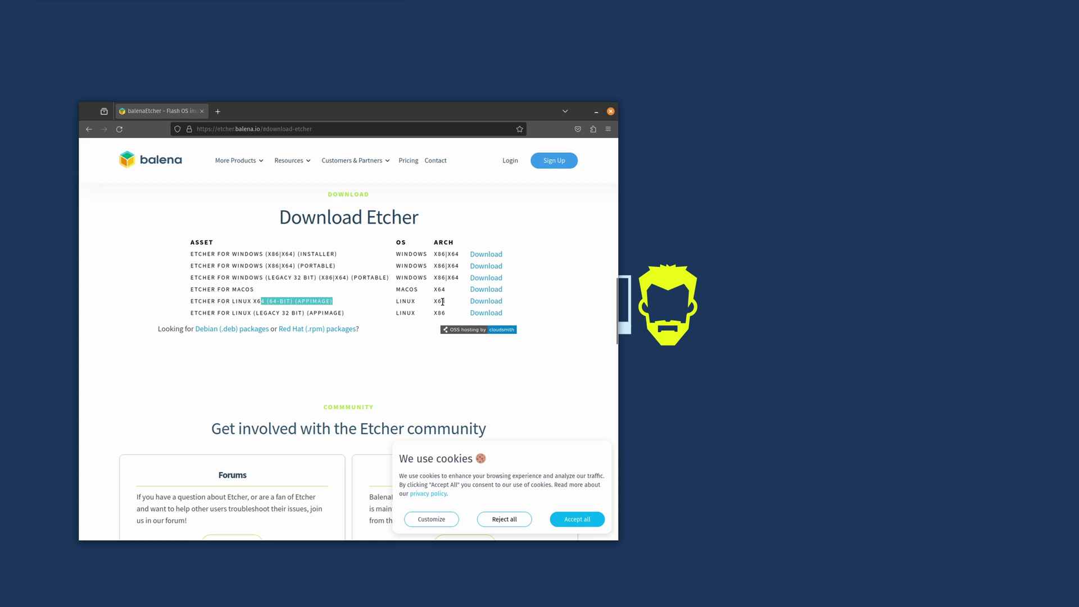
{"action": "left_click", "coordinate": [486, 301]}
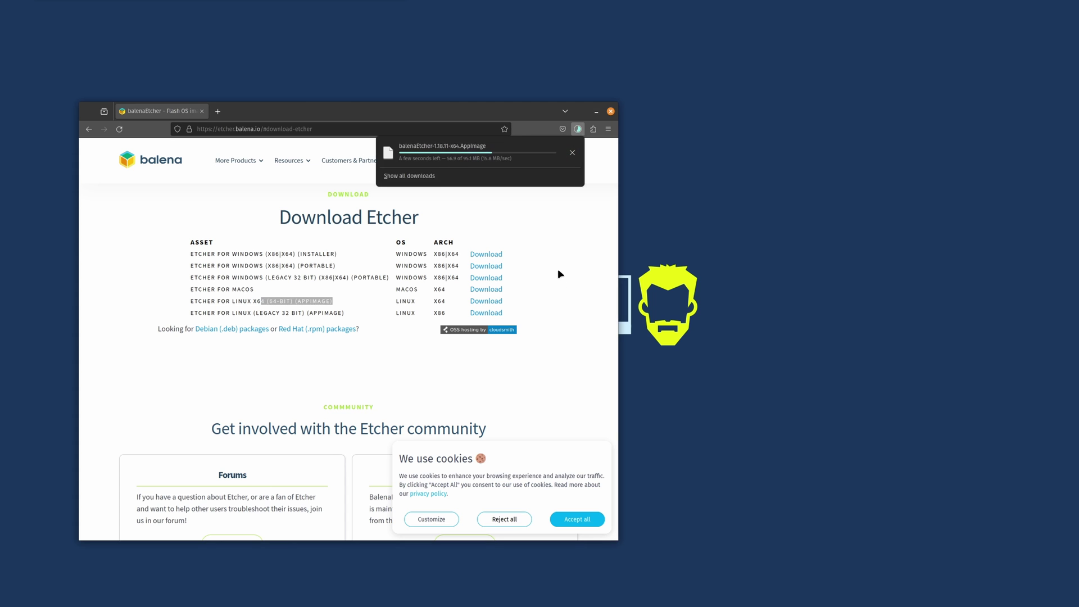
{"action": "left_click", "coordinate": [558, 270]}
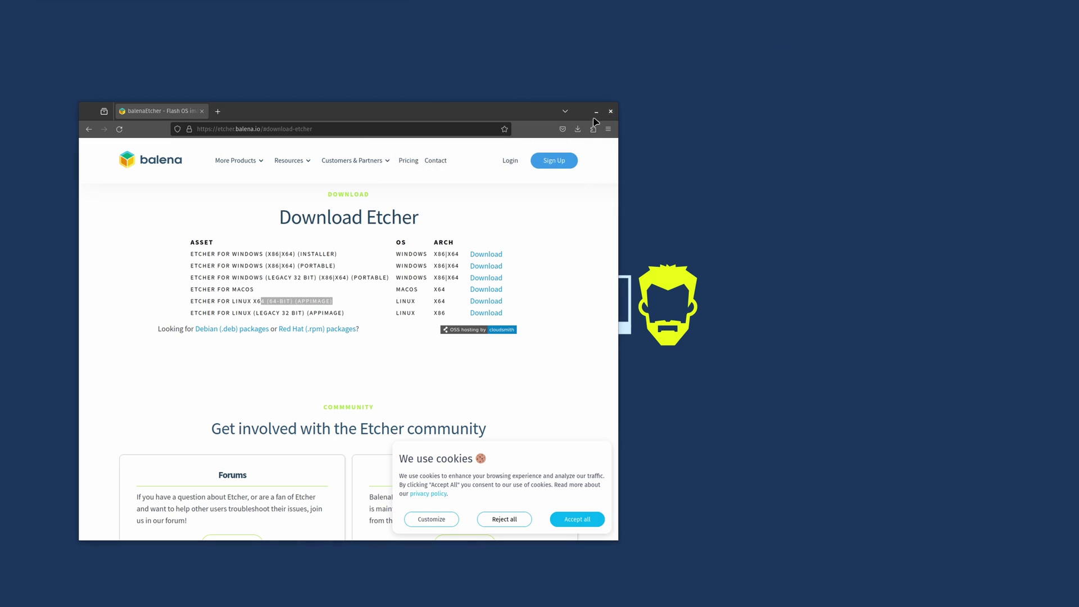
{"action": "left_click", "coordinate": [577, 129]}
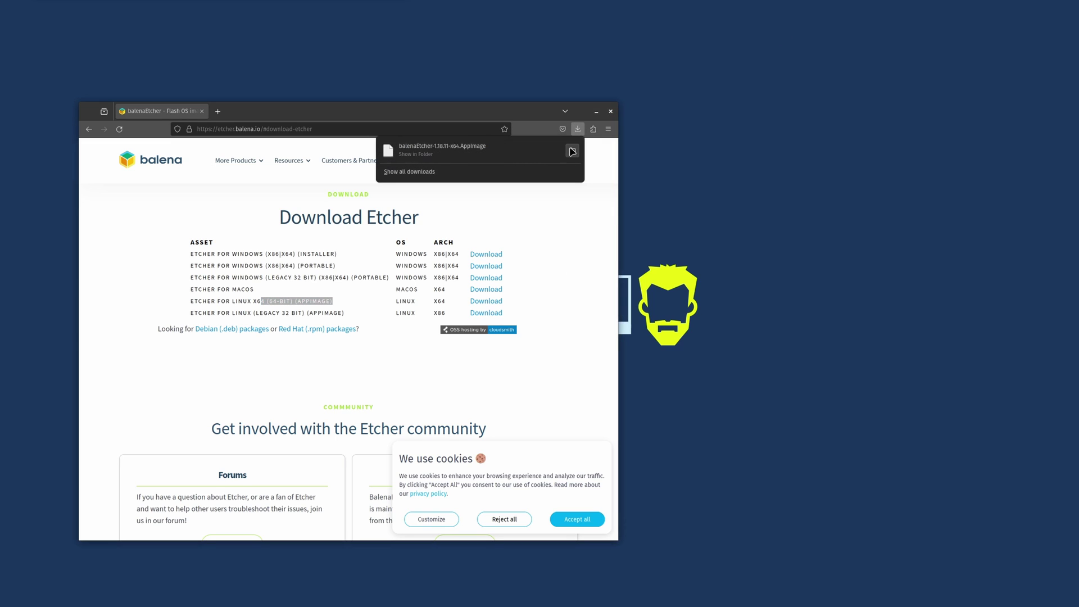
- Show balenaEtcher-1.18.11-x64.AppImage in Downloads and allow executing it as a program in its Permissions
{"action": "left_click", "coordinate": [572, 150]}
{"action": "right_click", "coordinate": [176, 58]}
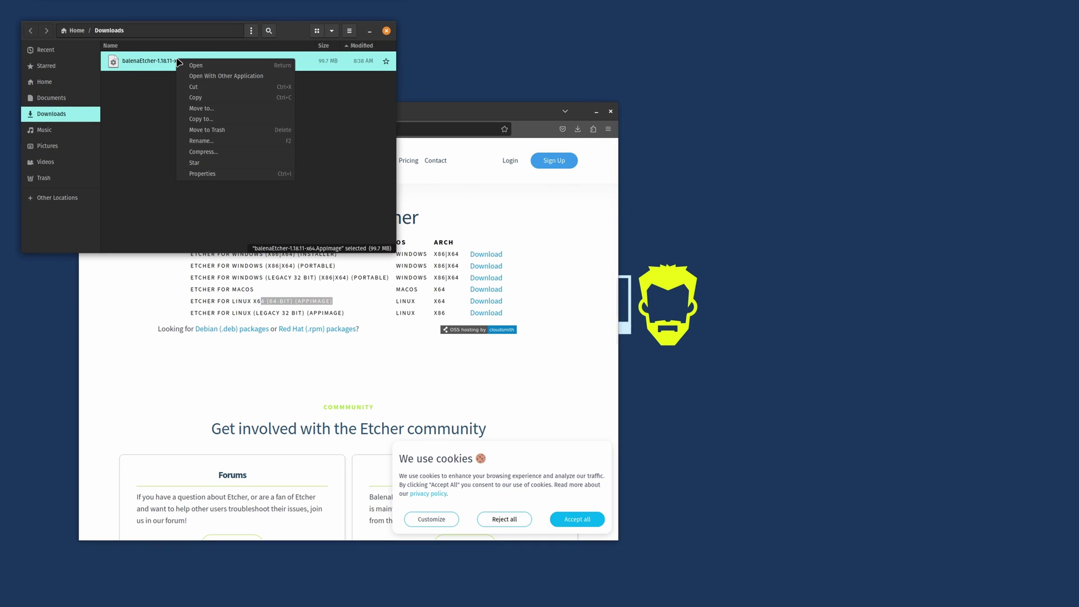
{"action": "left_click", "coordinate": [219, 175]}
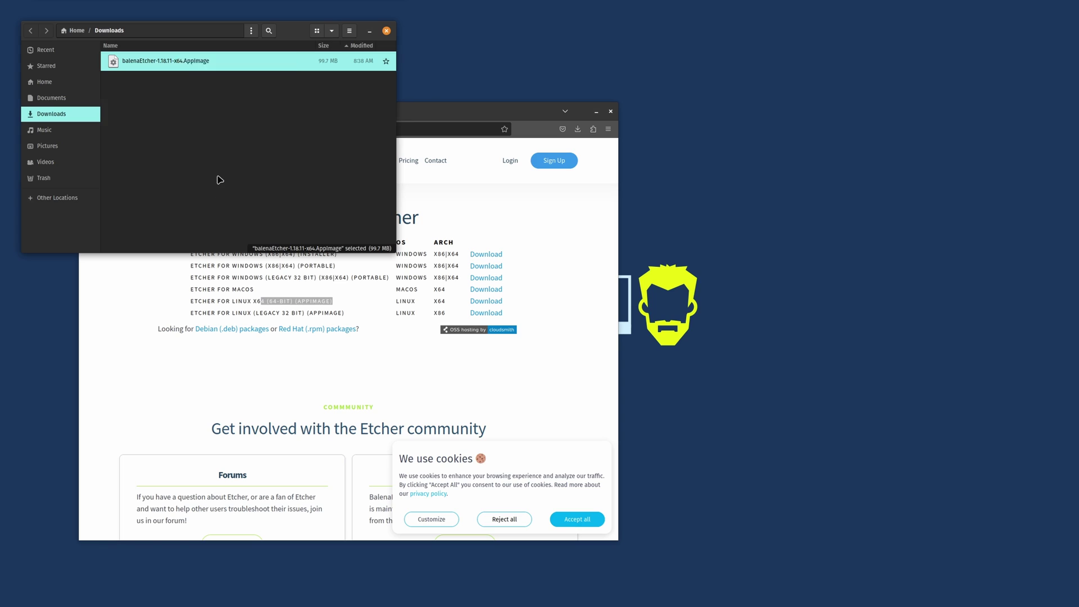
{"action": "left_click", "coordinate": [238, 67]}
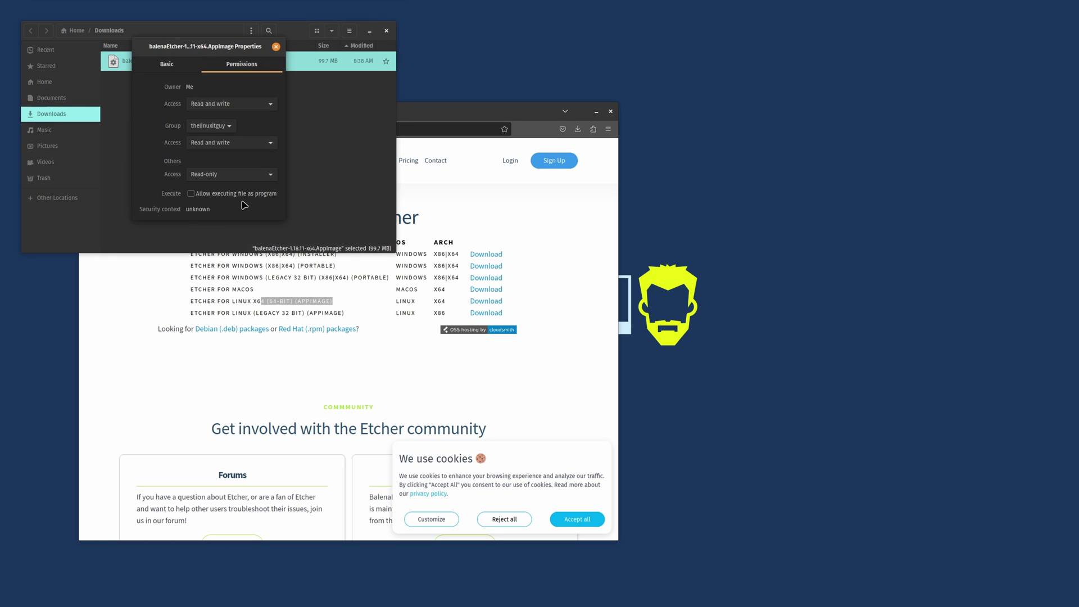
{"action": "left_click", "coordinate": [191, 193]}
{"action": "left_click", "coordinate": [276, 47]}
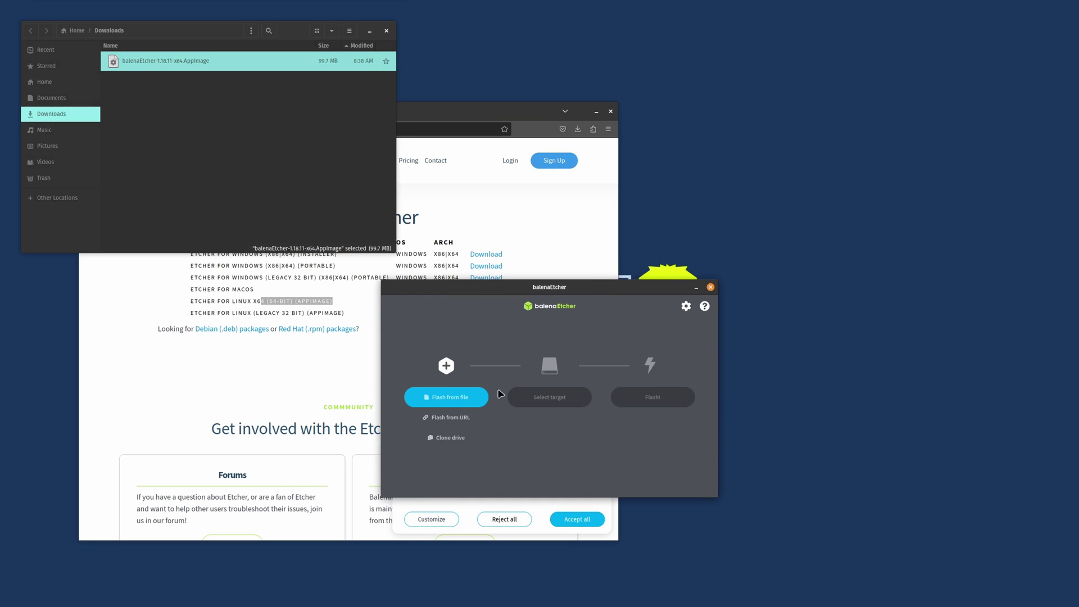
- Start browsing for an image with Flash from file in balenaEtcher, then cancel the file chooser
{"action": "left_click", "coordinate": [450, 399]}
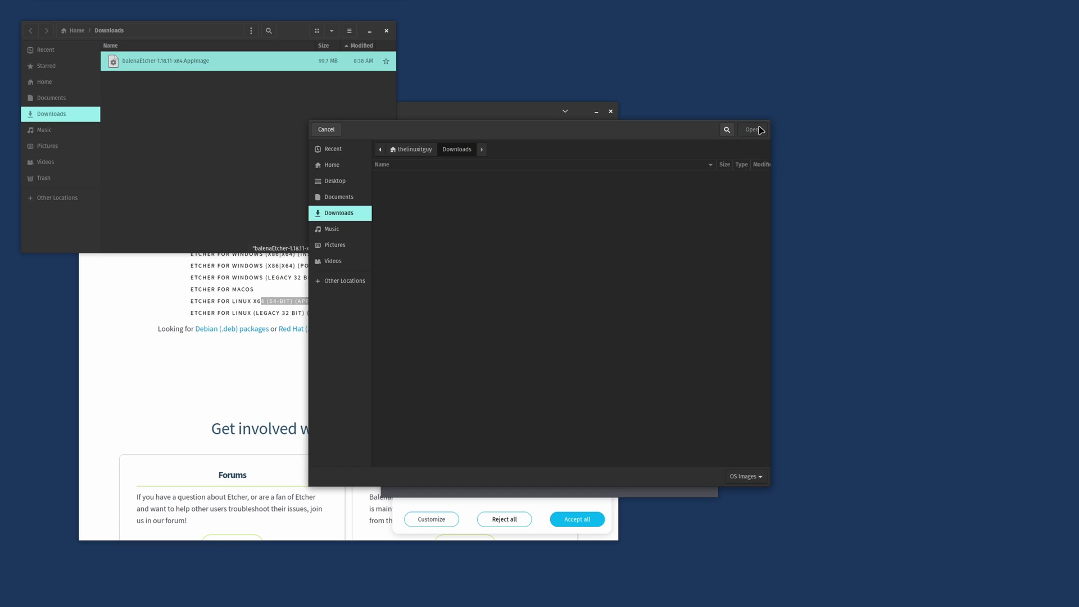
{"action": "left_click", "coordinate": [330, 129]}
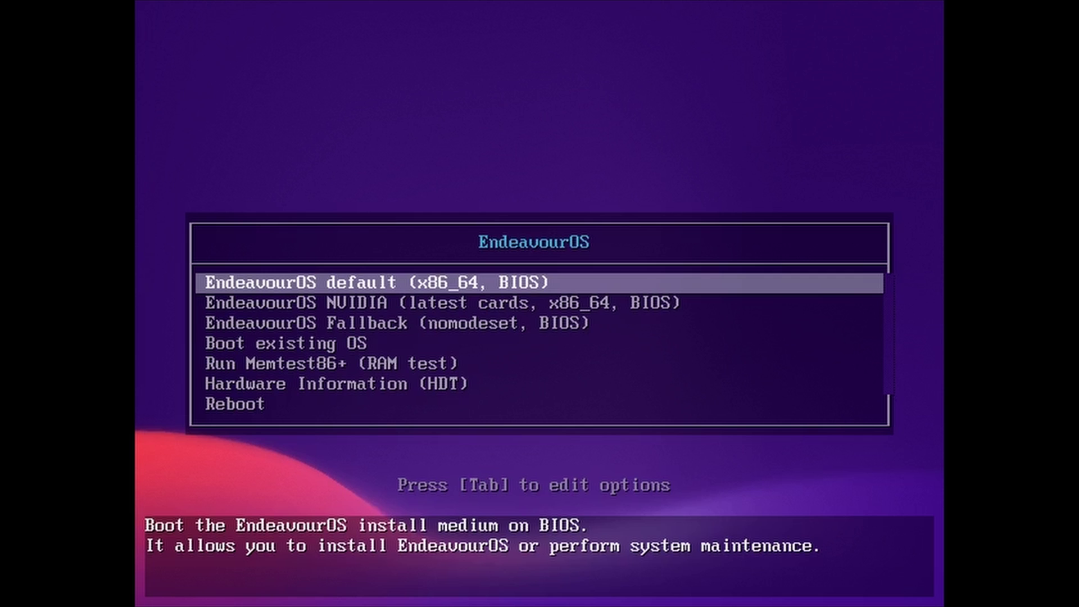
- Review the NVIDIA and Fallback boot entries, then boot the EndeavourOS default entry
{"action": "key", "text": "Down"}
{"action": "key", "text": "Up"}
{"action": "key", "text": "Down"}
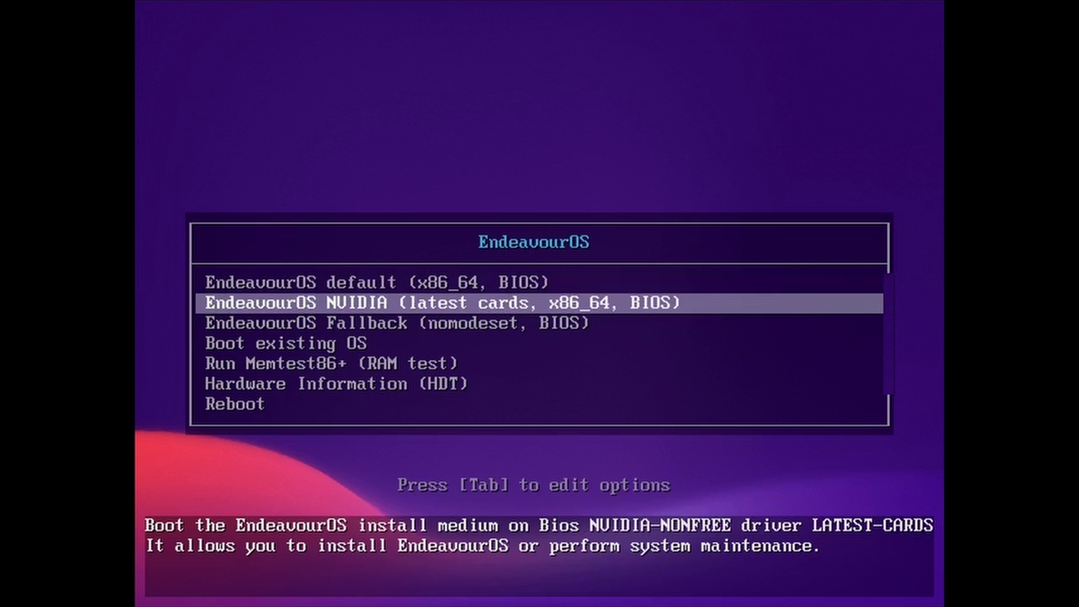
{"action": "key", "text": "Down"}
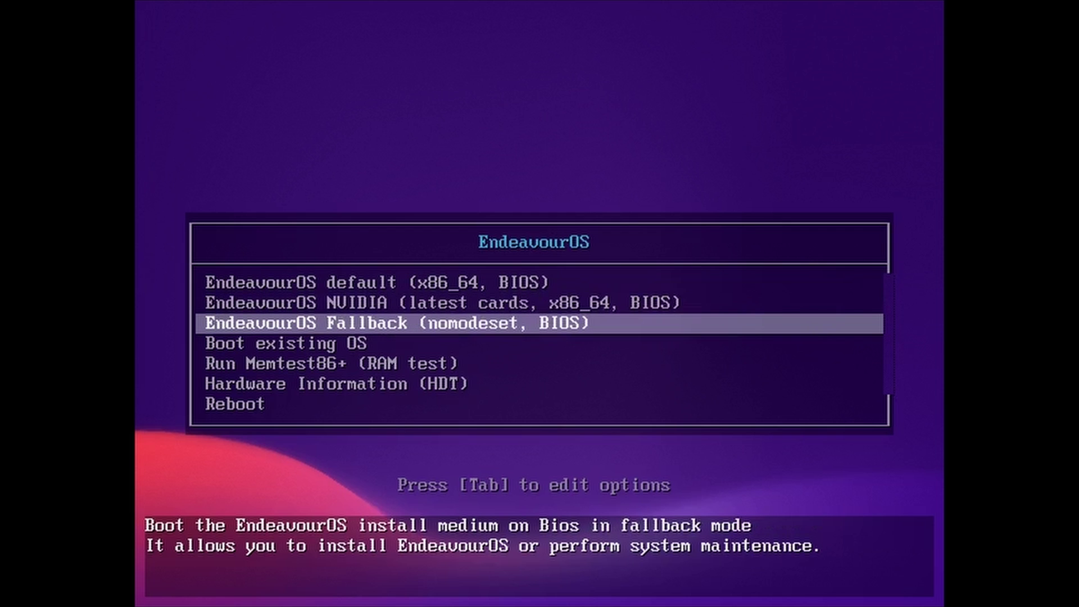
{"action": "key", "text": "Up"}
{"action": "key", "text": "Up"}
{"action": "key", "text": "Down"}
{"action": "key", "text": "Down"}
{"action": "key", "text": "Up"}
{"action": "key", "text": "Up"}
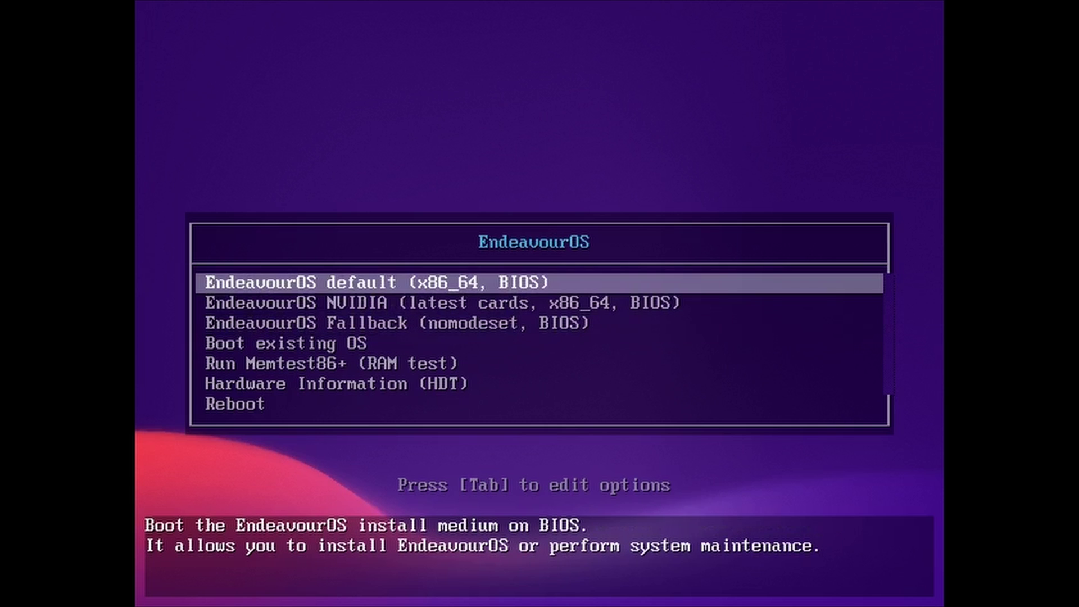
{"action": "key", "text": "Return"}
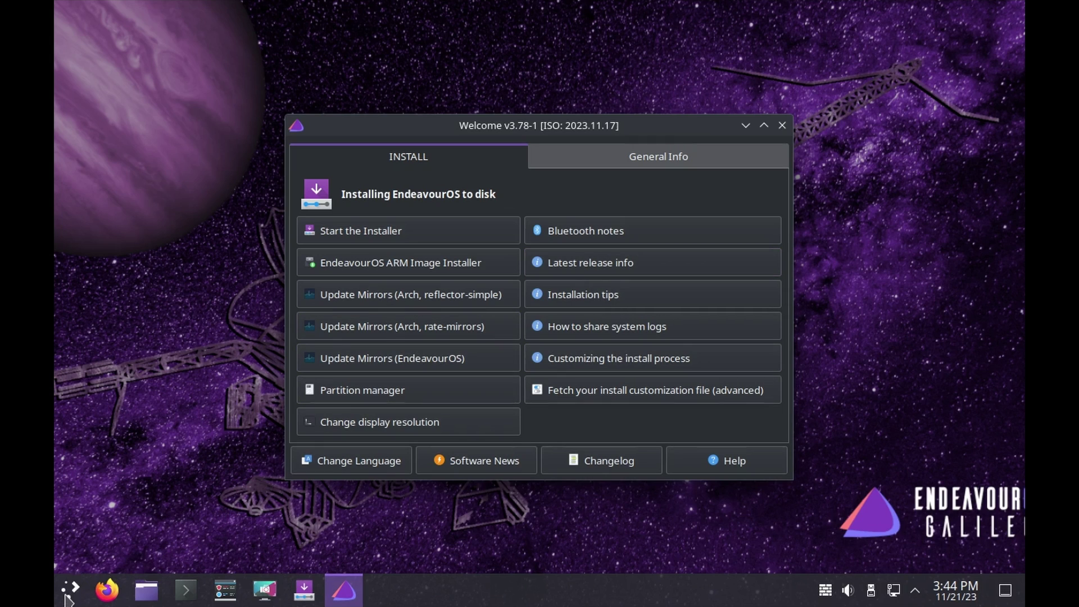
- Start the installer from the Welcome app and choose the Online installation method
{"action": "left_click", "coordinate": [69, 597]}
{"action": "left_click", "coordinate": [72, 597]}
{"action": "left_click", "coordinate": [432, 230]}
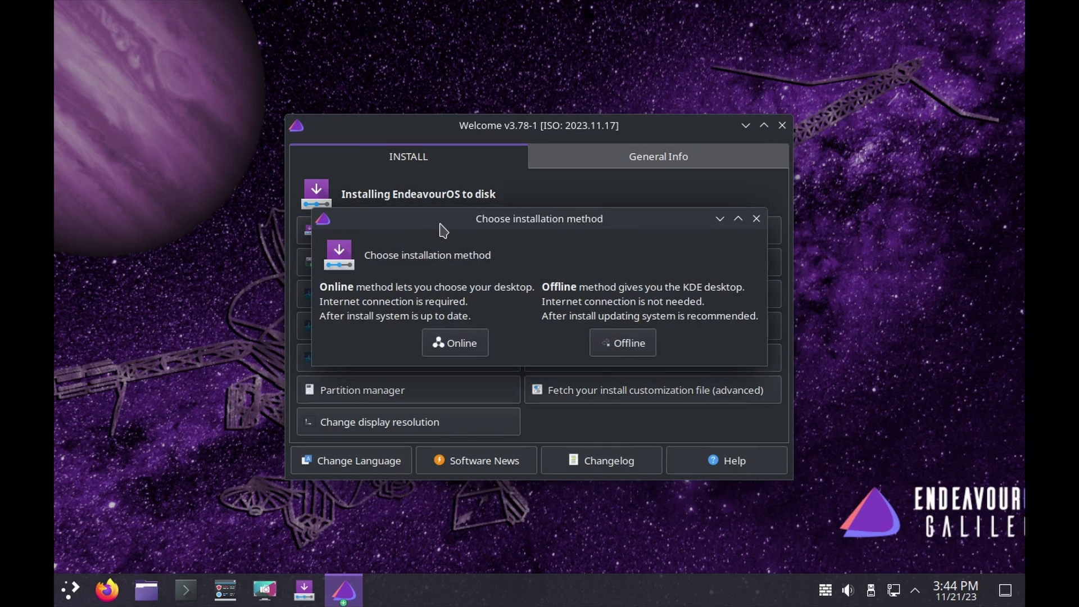
{"action": "left_click", "coordinate": [457, 347]}
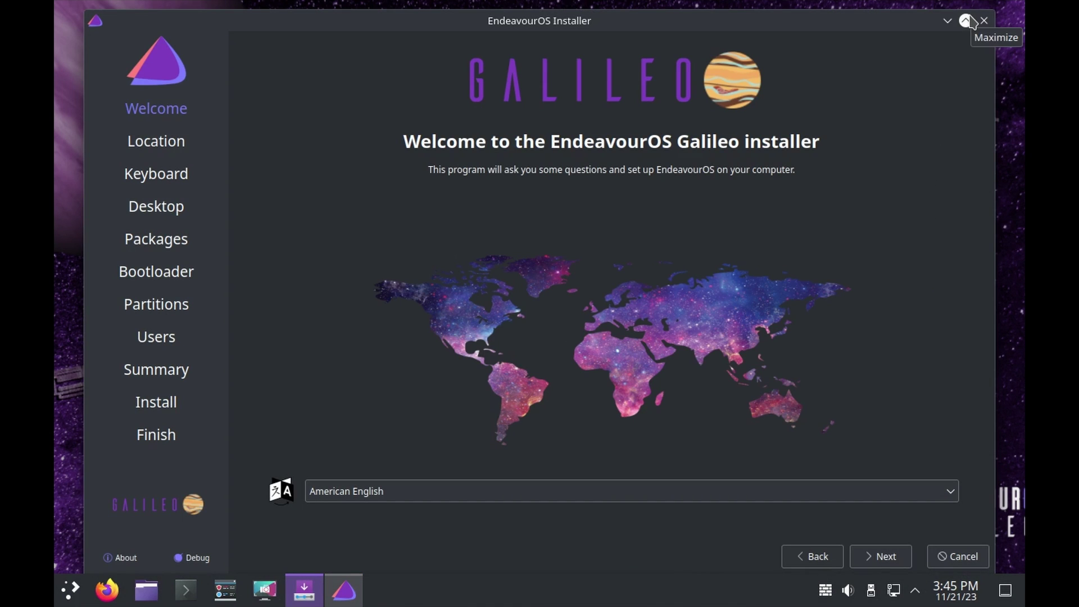
- Maximize the installer and accept the default location, timezone and keyboard layout
{"action": "left_click", "coordinate": [965, 21]}
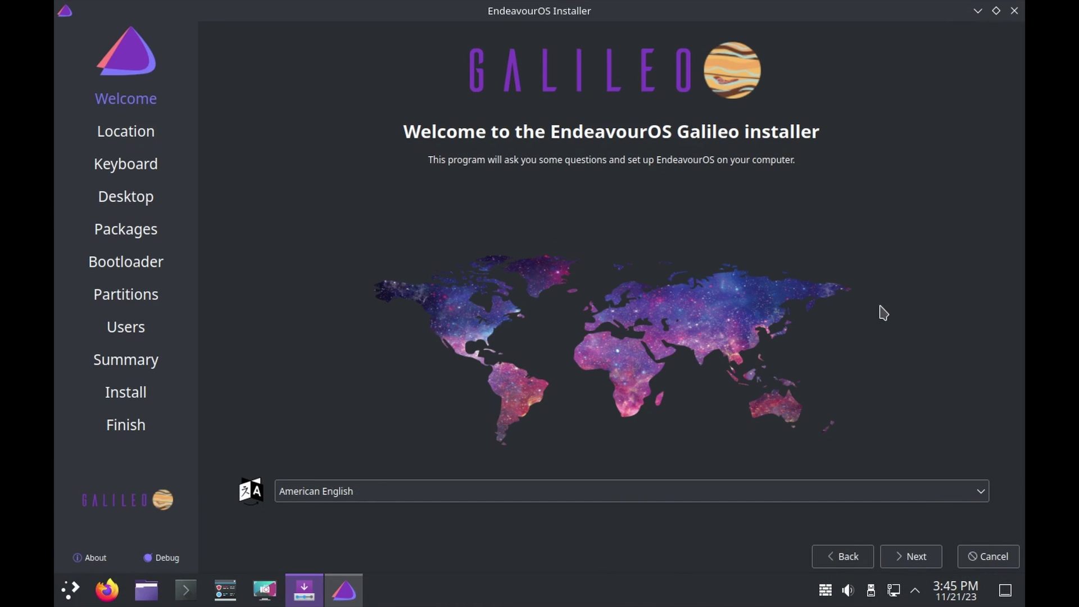
{"action": "left_click", "coordinate": [912, 558]}
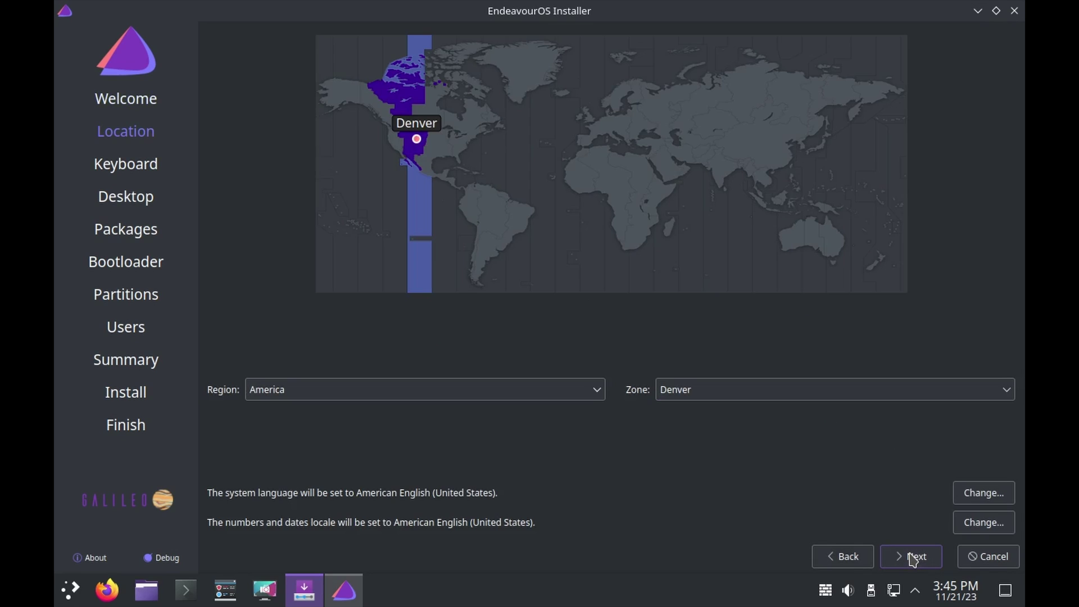
{"action": "left_click", "coordinate": [913, 558]}
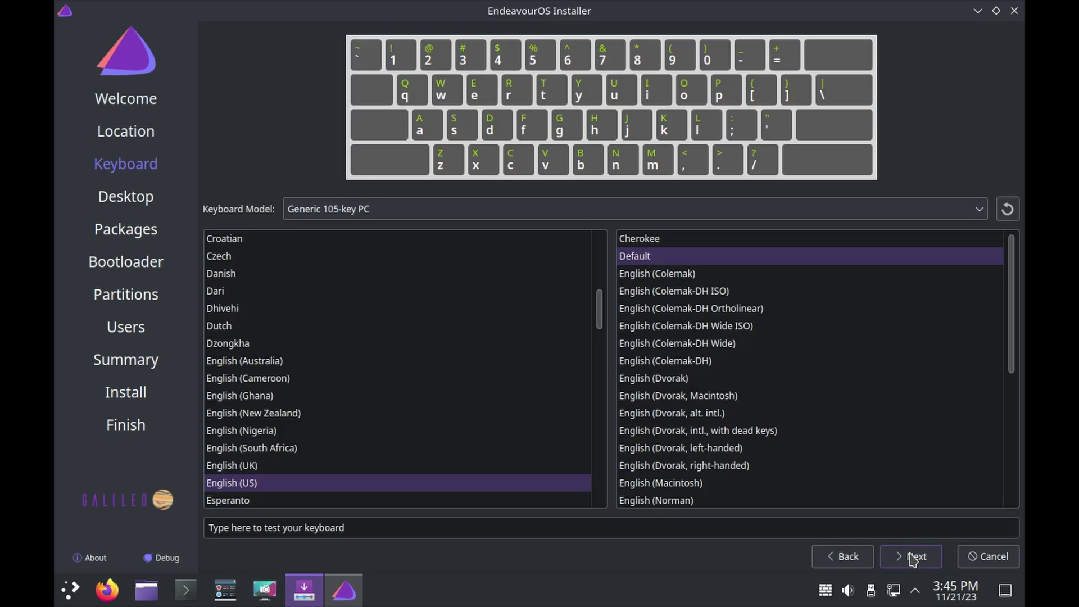
{"action": "left_click", "coordinate": [913, 557]}
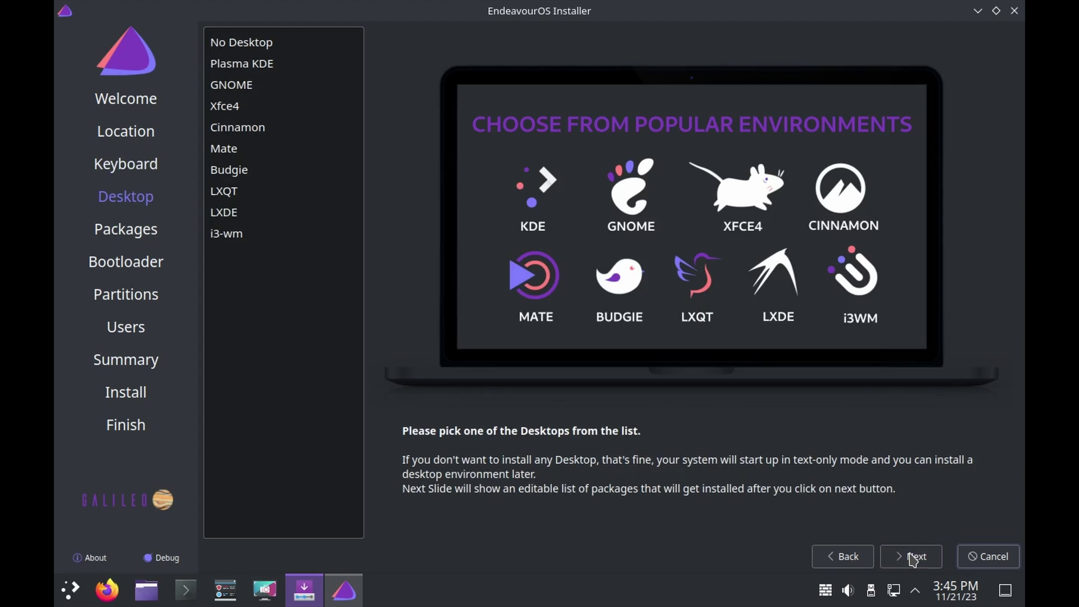
- Preview each desktop from No Desktop to i3-wm, then choose Plasma KDE and continue to Packages
{"action": "left_click", "coordinate": [313, 45]}
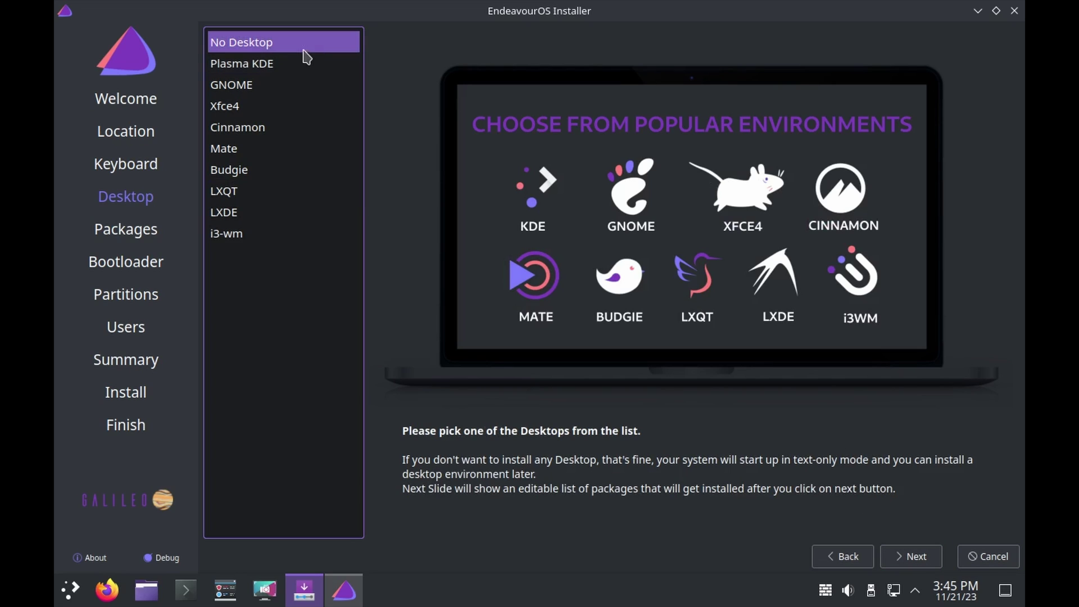
{"action": "left_click", "coordinate": [281, 66]}
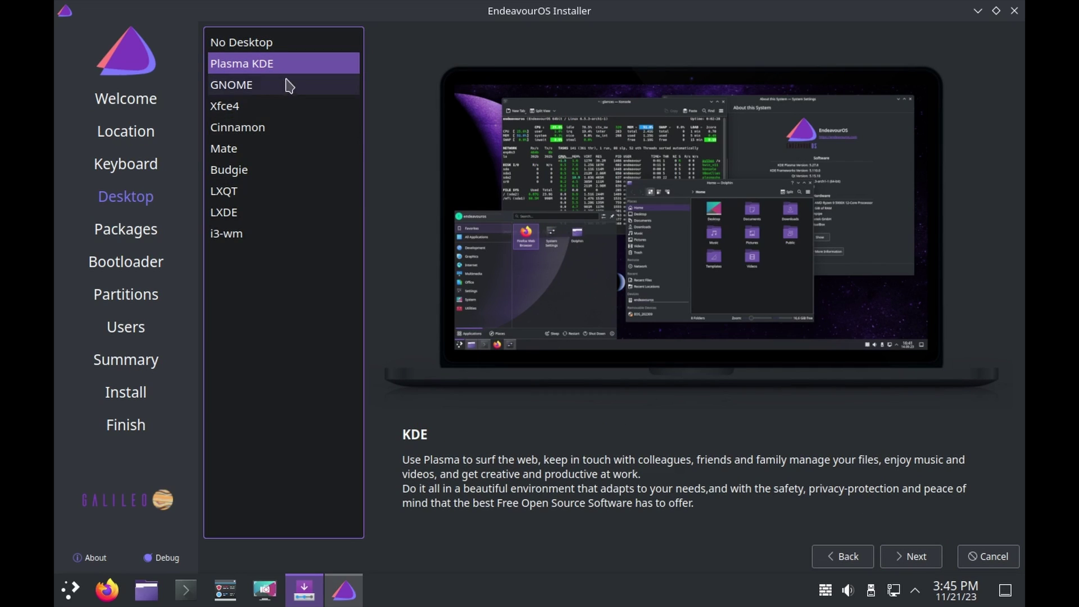
{"action": "left_click", "coordinate": [270, 89]}
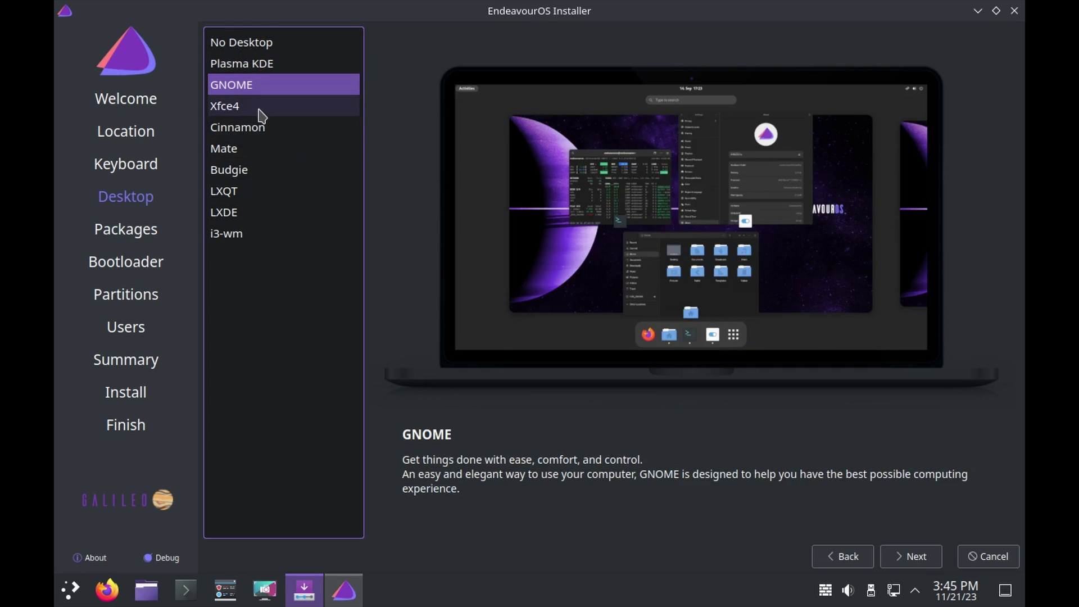
{"action": "left_click", "coordinate": [260, 107]}
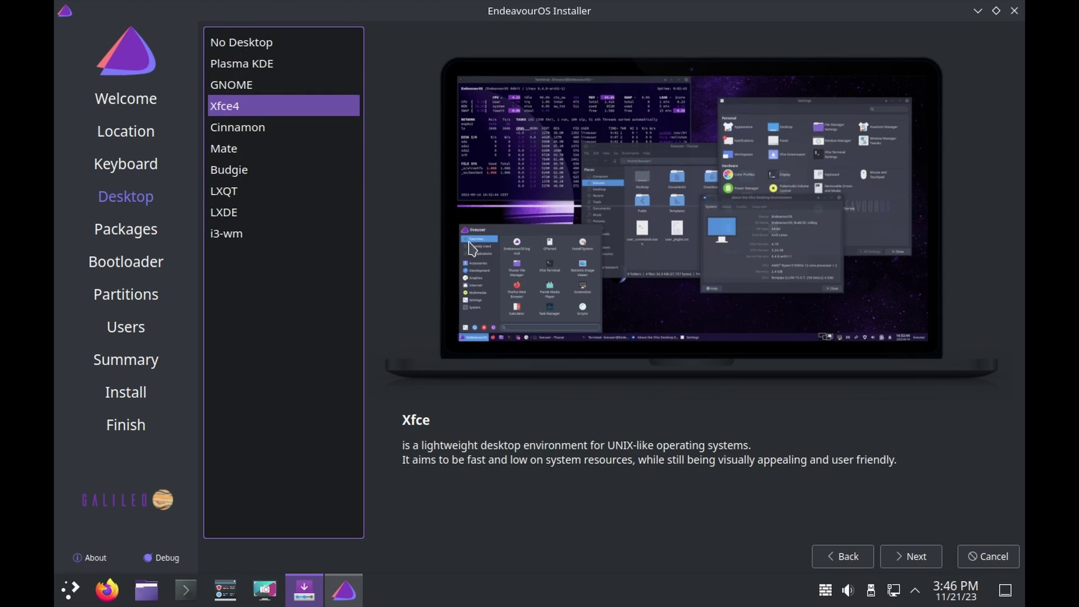
{"action": "left_click", "coordinate": [284, 130]}
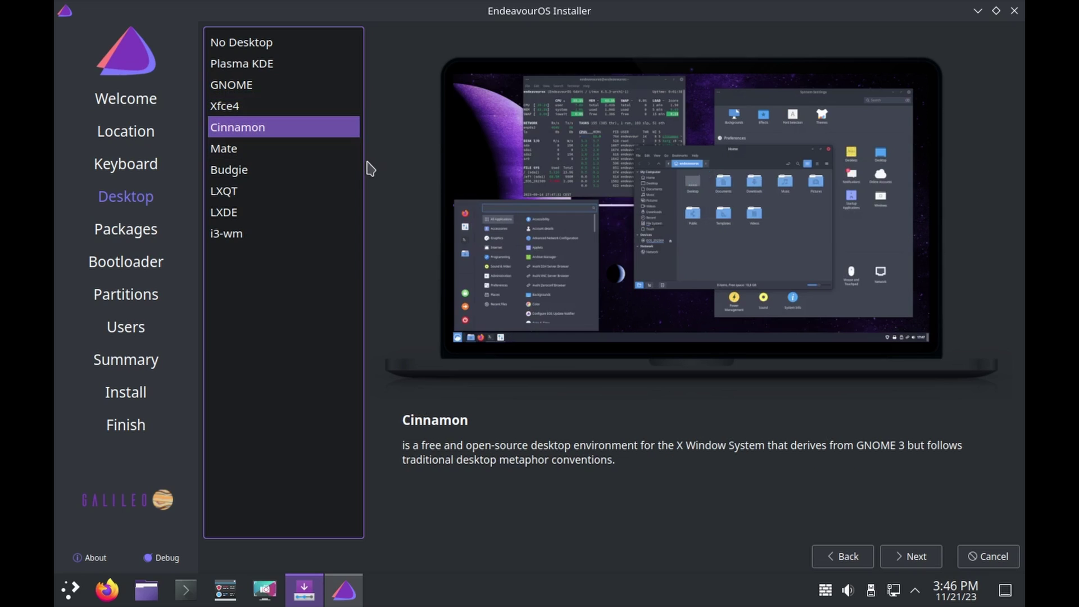
{"action": "left_click", "coordinate": [264, 152]}
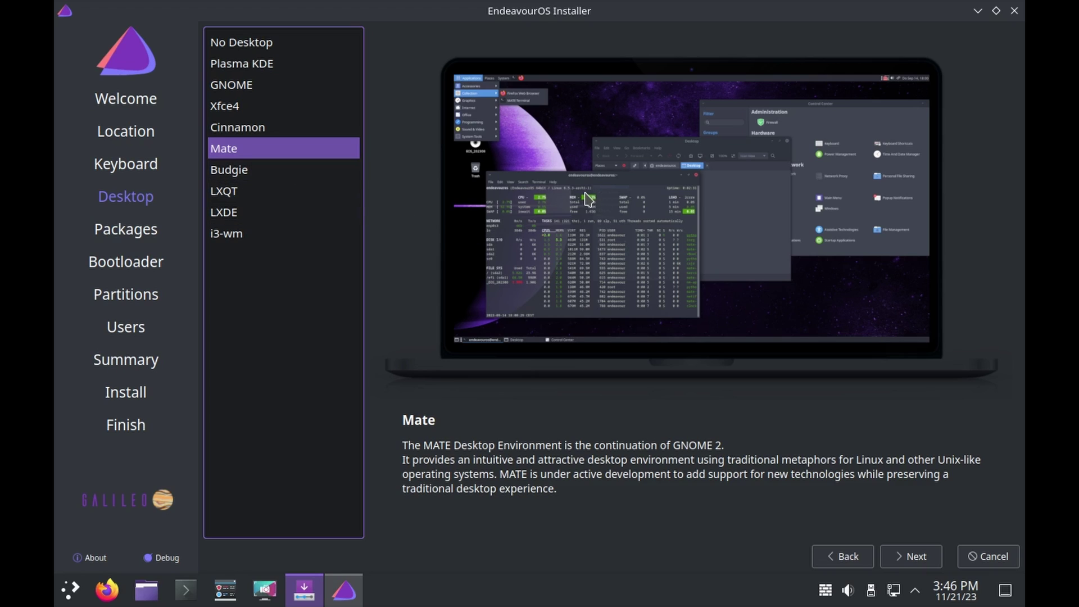
{"action": "left_click", "coordinate": [281, 172]}
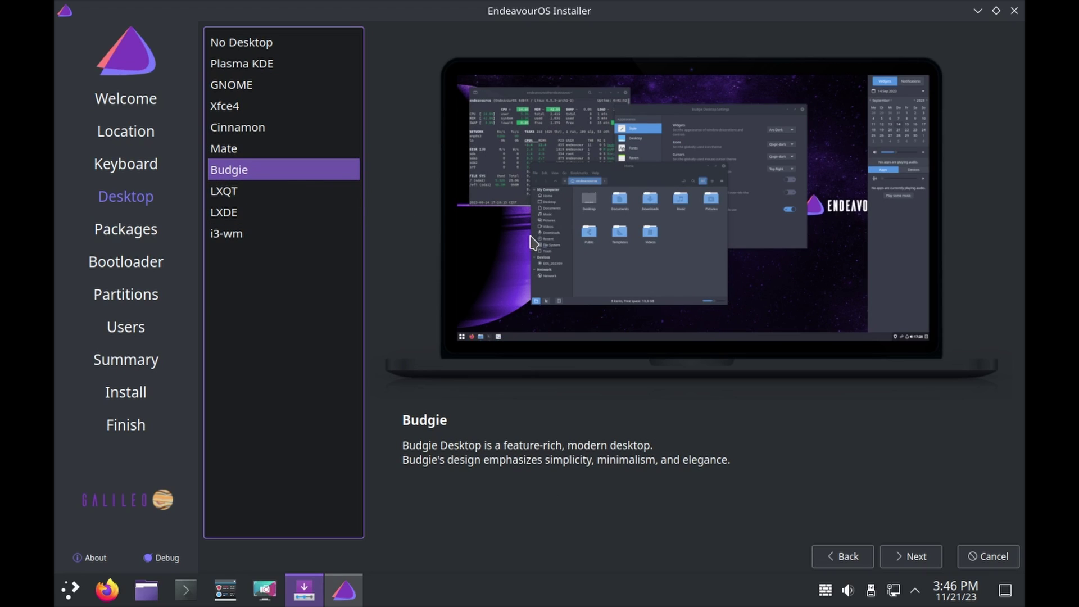
{"action": "left_click", "coordinate": [286, 196]}
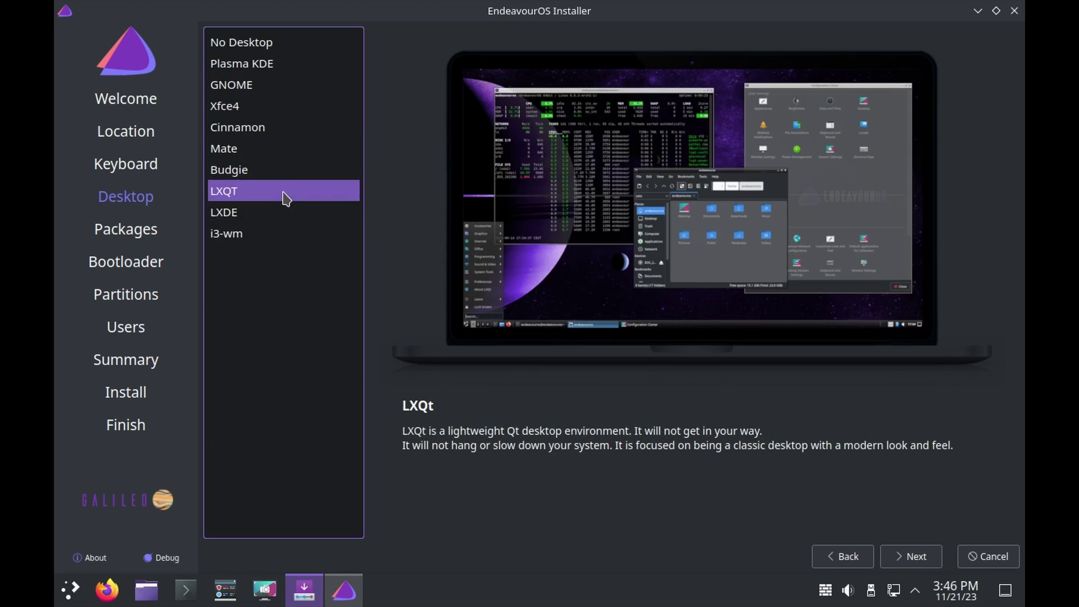
{"action": "key", "text": "Down"}
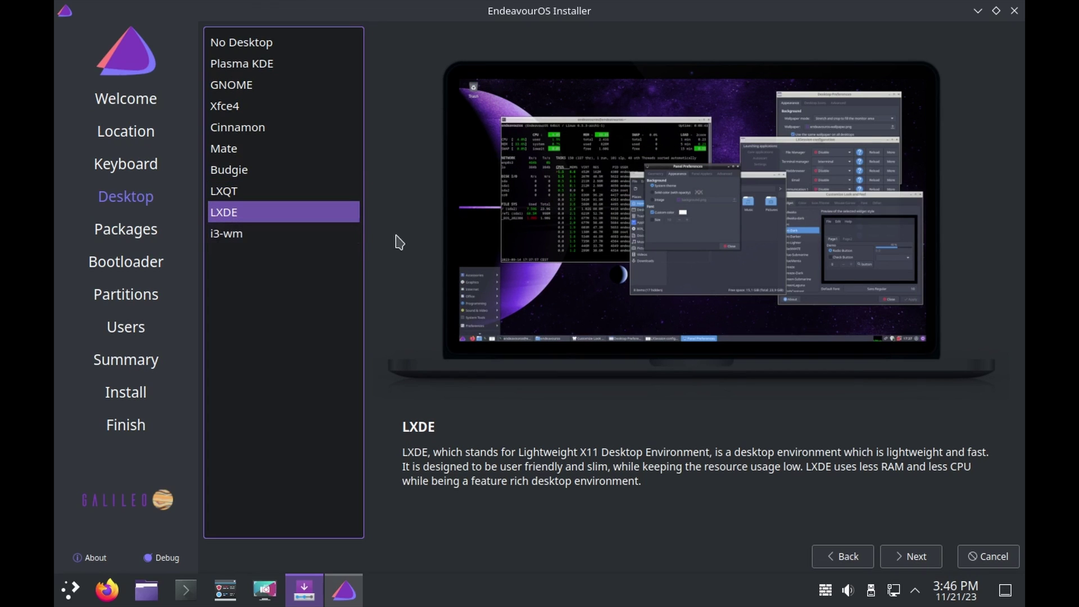
{"action": "left_click", "coordinate": [271, 236]}
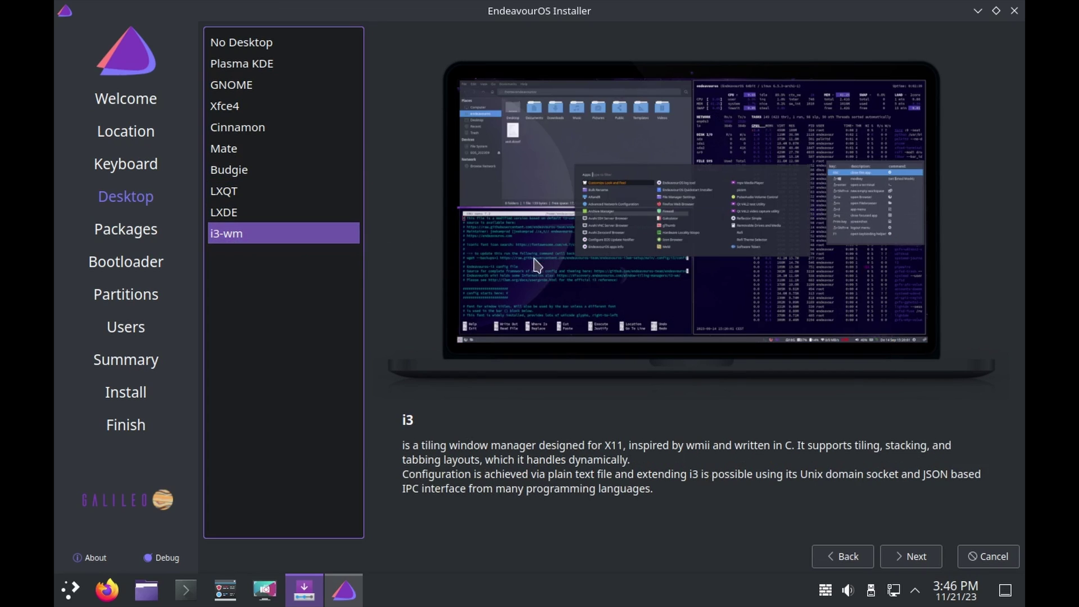
{"action": "left_click", "coordinate": [274, 67]}
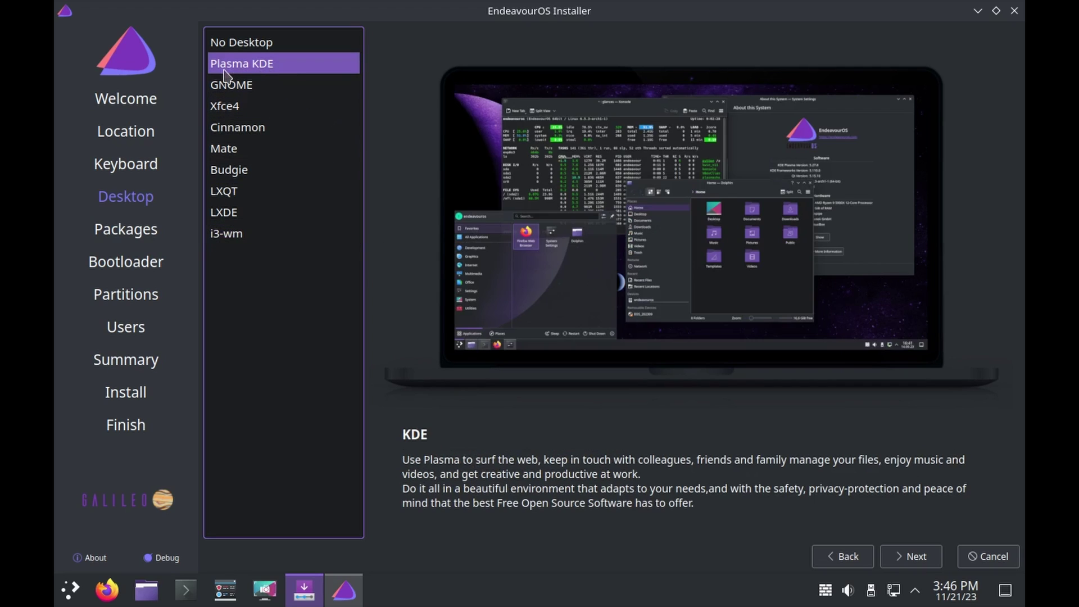
{"action": "left_click", "coordinate": [912, 556]}
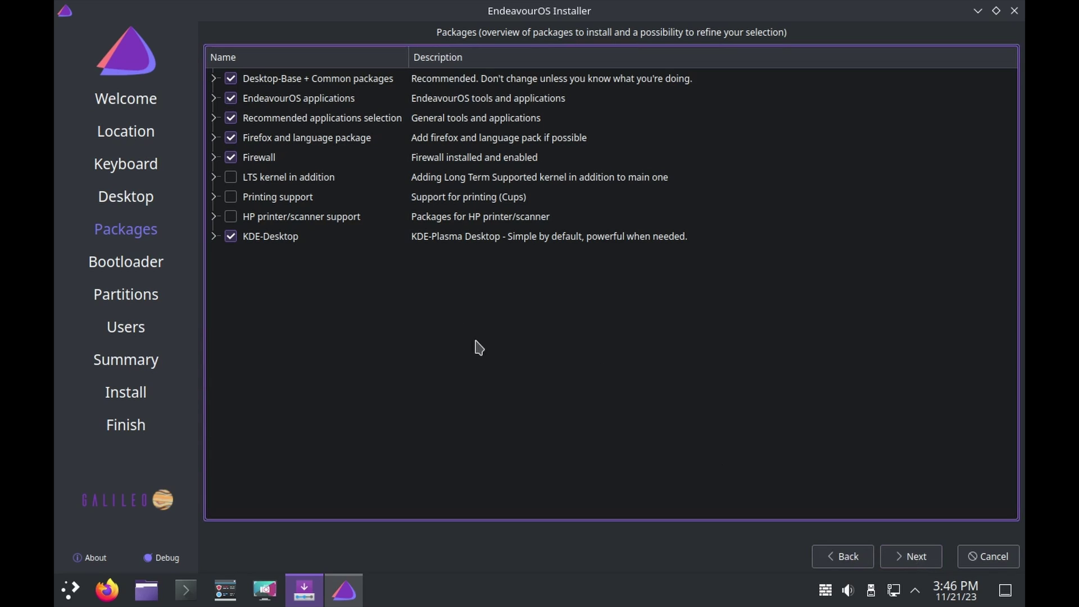
- Keep the default packages and GRUB bootloader, and choose to erase the whole disk
{"action": "left_click", "coordinate": [888, 554]}
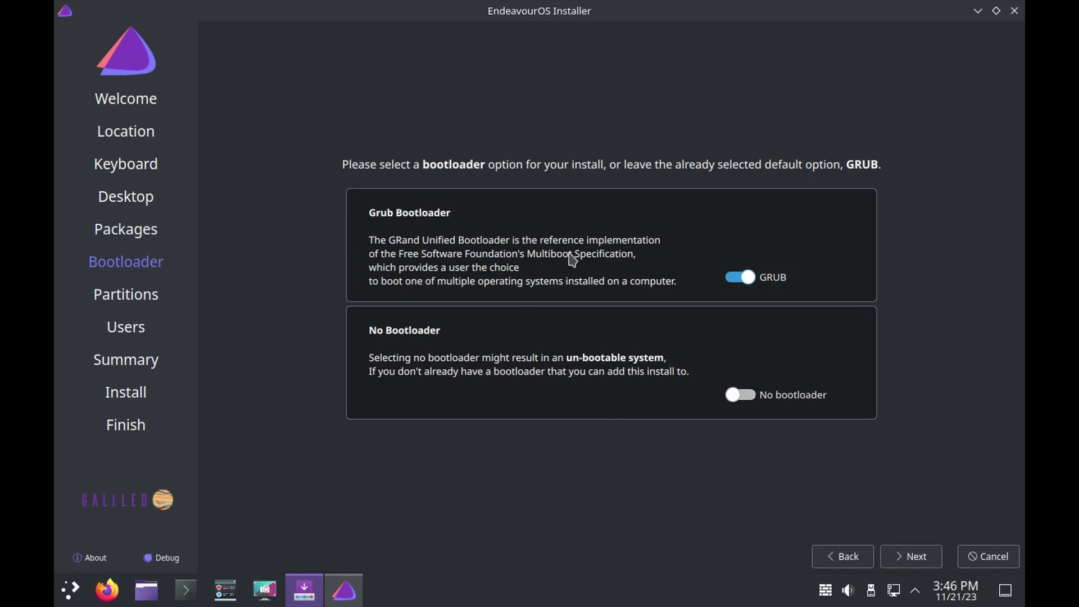
{"action": "left_click", "coordinate": [926, 565]}
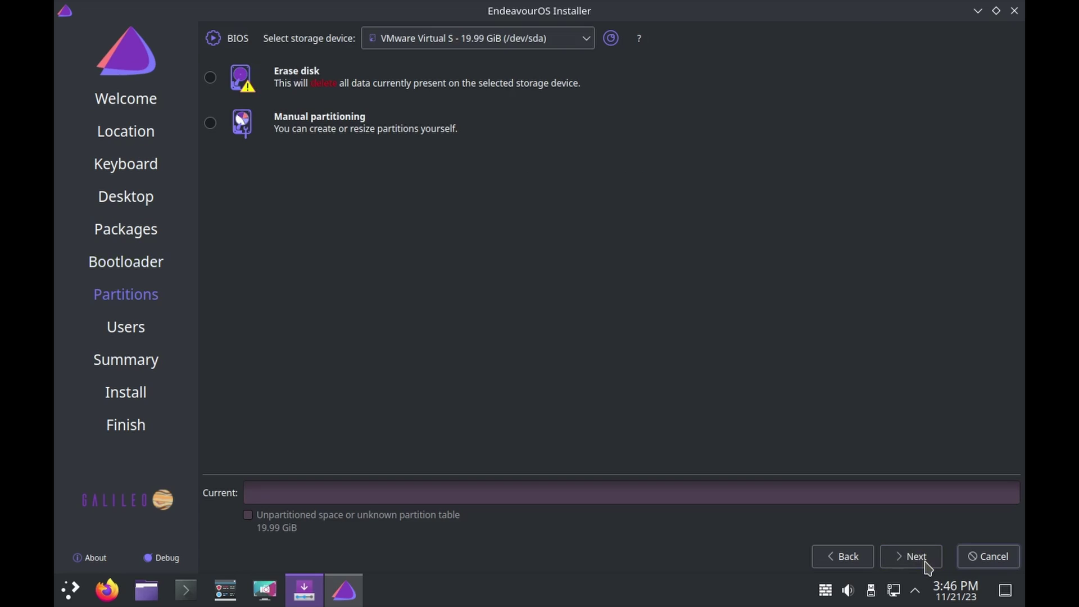
{"action": "left_click", "coordinate": [210, 78]}
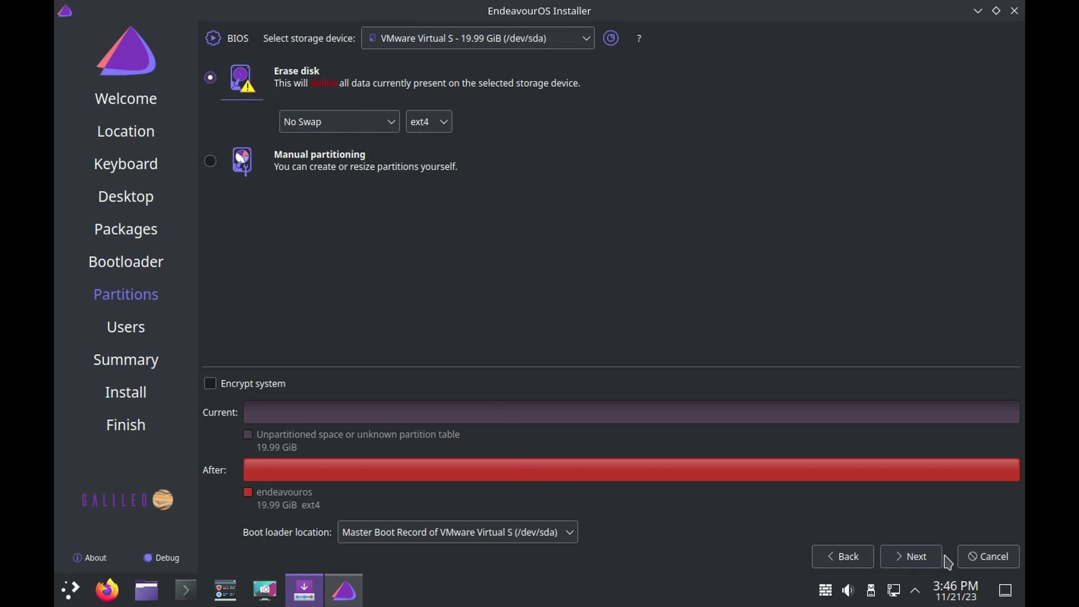
{"action": "left_click", "coordinate": [920, 561]}
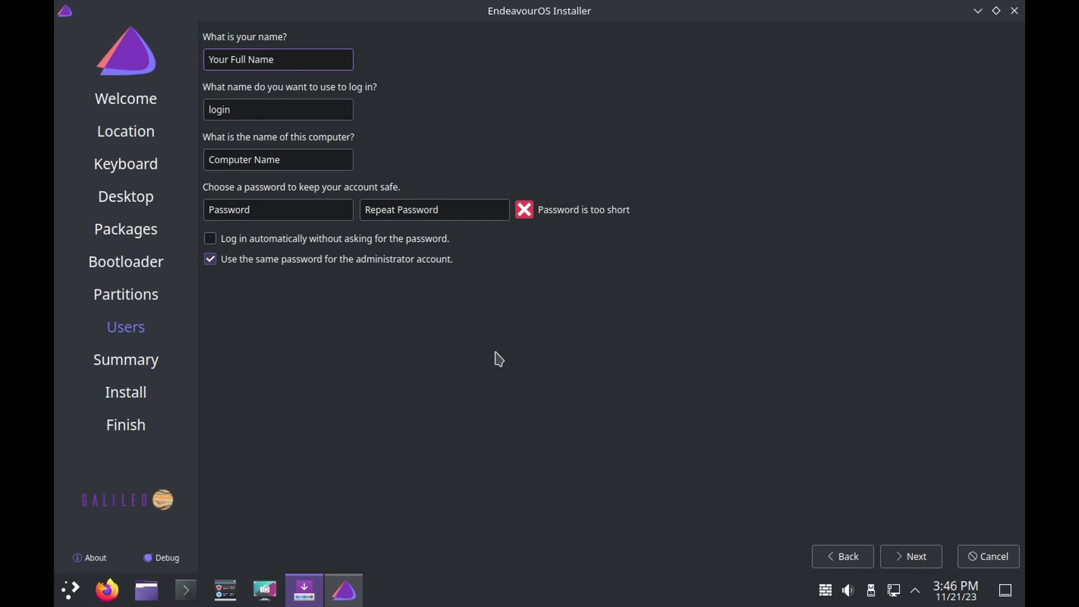
- Enter the user's full name, login name, computer name eos and account password, then view the summary
{"action": "type", "text": "The Linux"}
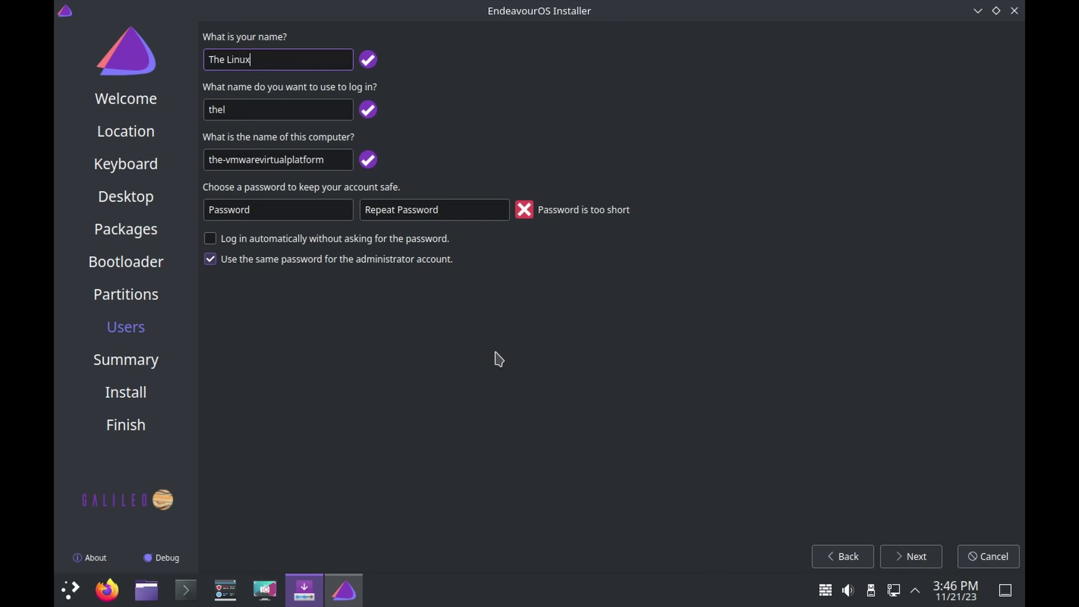
{"action": "type", "text": " IT Guy"}
{"action": "left_click", "coordinate": [284, 111]}
{"action": "key", "text": "ctrl+a"}
{"action": "type", "text": "th"}
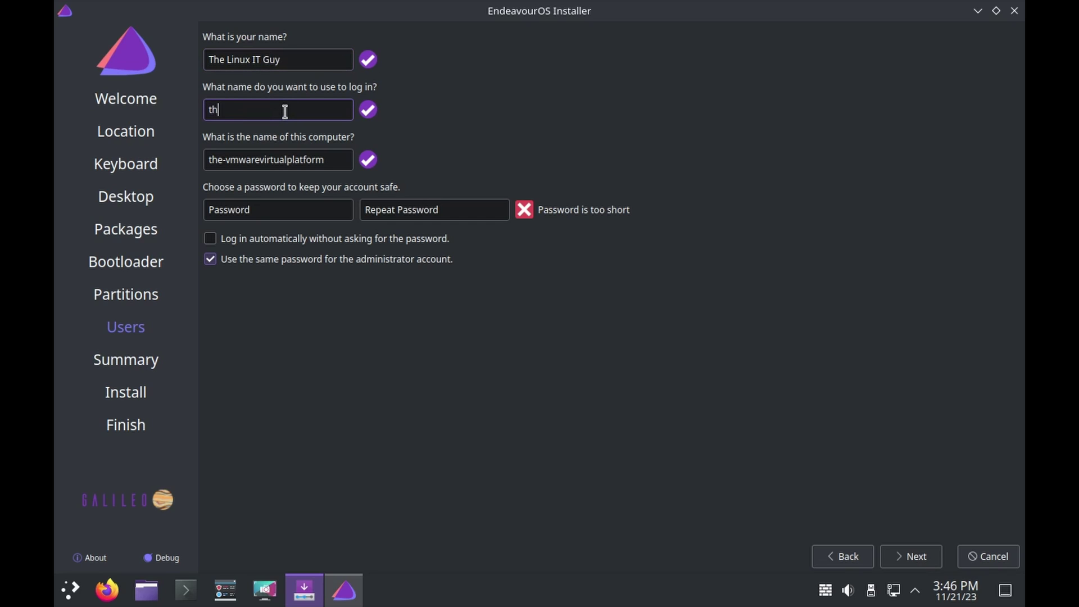
{"action": "type", "text": "elinuxitguy"}
{"action": "key", "text": "Tab"}
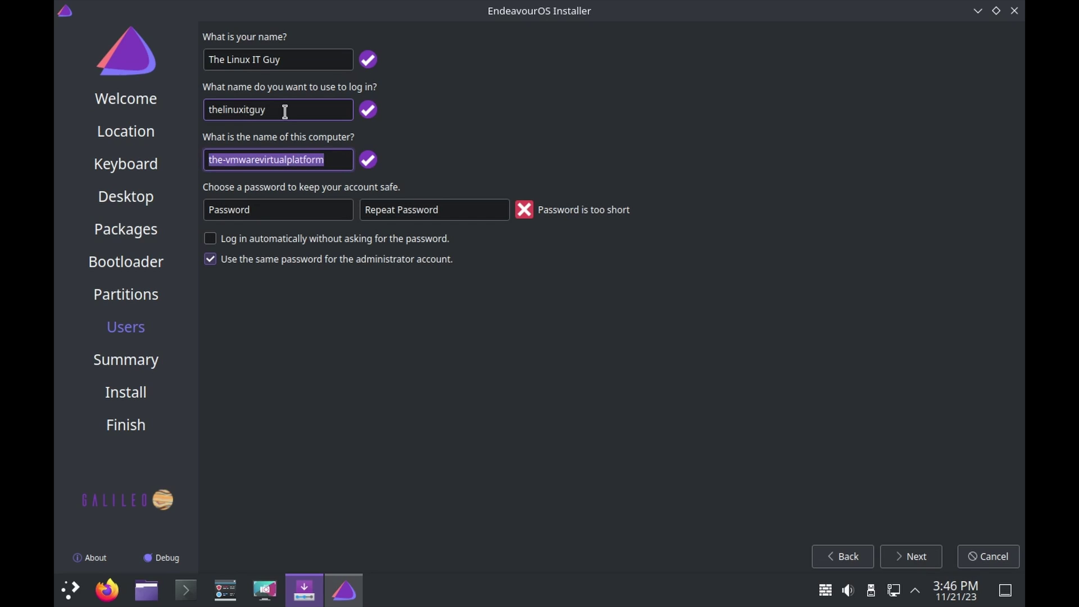
{"action": "type", "text": "eos-"}
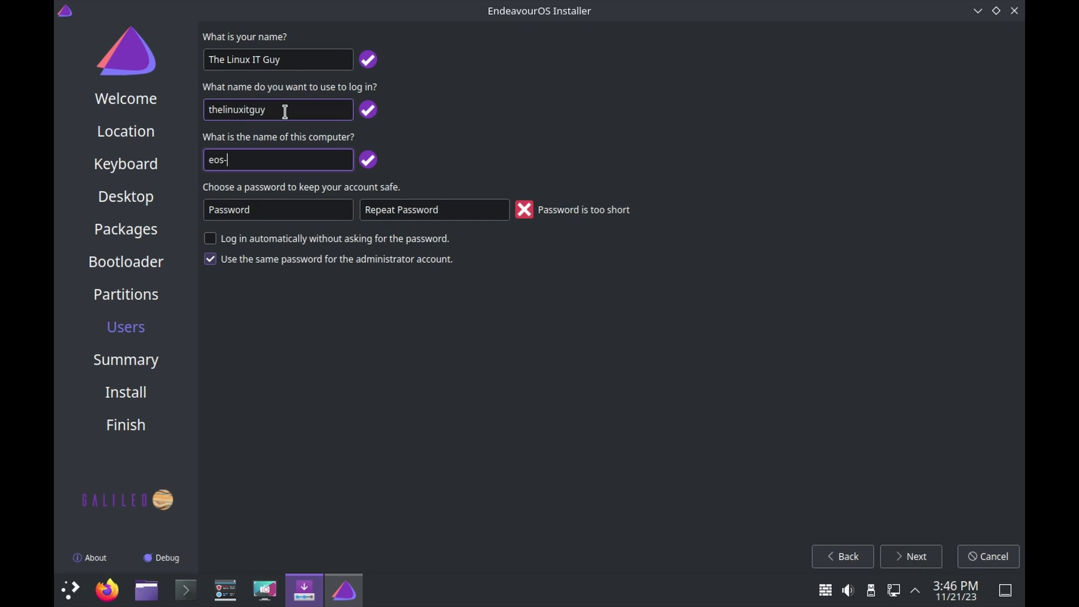
{"action": "type", "text": "g"}
{"action": "key", "text": "Tab"}
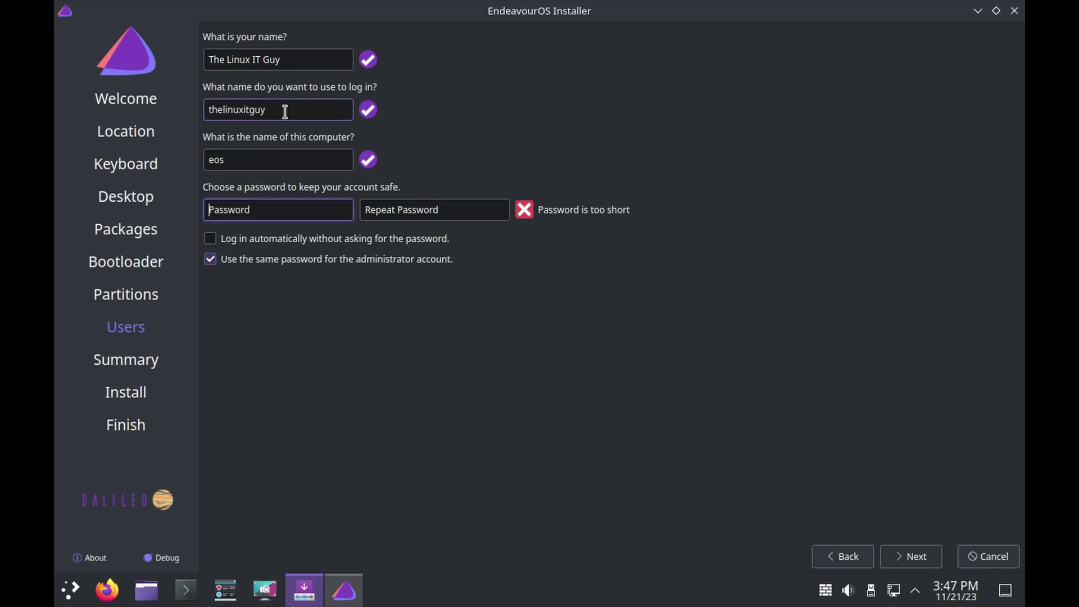
{"action": "type", "text": "123"}
{"action": "key", "text": "Tab"}
{"action": "type", "text": "123"}
{"action": "key", "text": "Tab"}
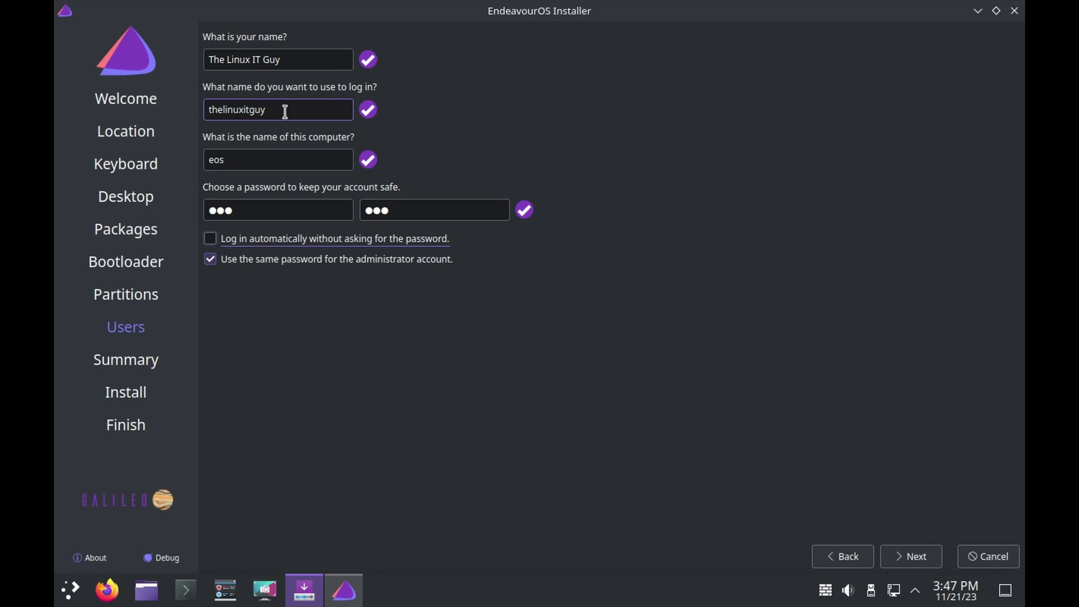
{"action": "left_click", "coordinate": [916, 555]}
- Start the installation and confirm Install now despite the disk being erased
{"action": "left_click", "coordinate": [911, 555]}
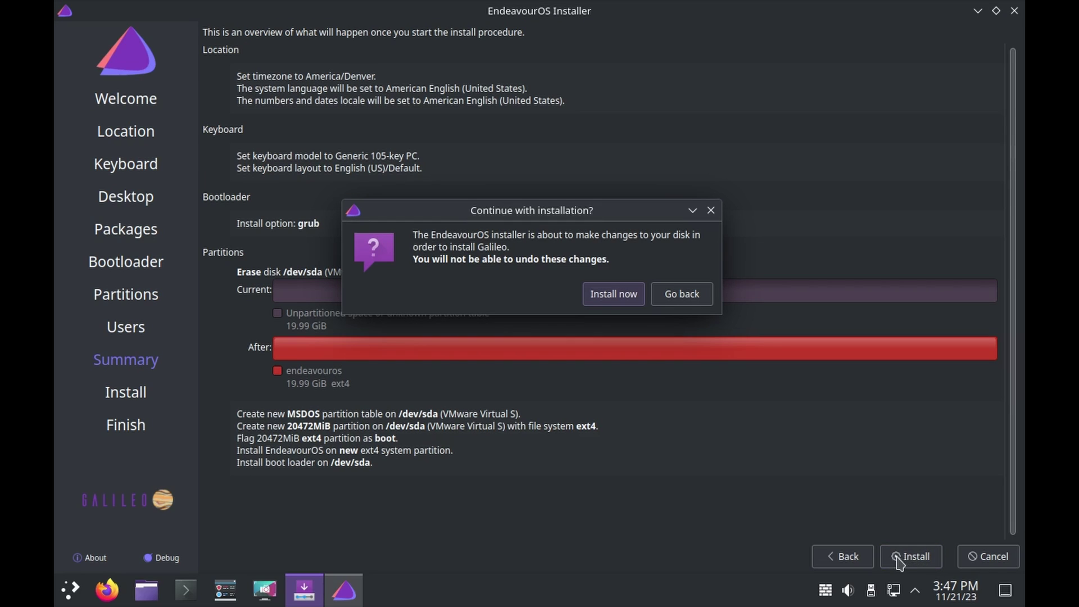
{"action": "left_click", "coordinate": [614, 296]}
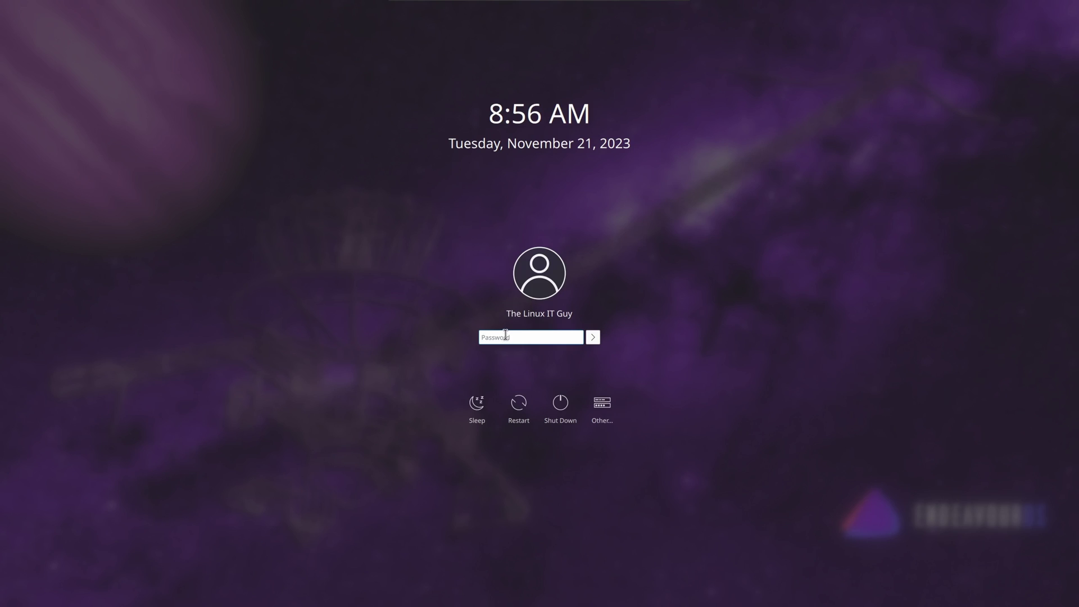
- Enter the account password on the SDDM login screen to reach the Plasma desktop
{"action": "type", "text": "*****"}
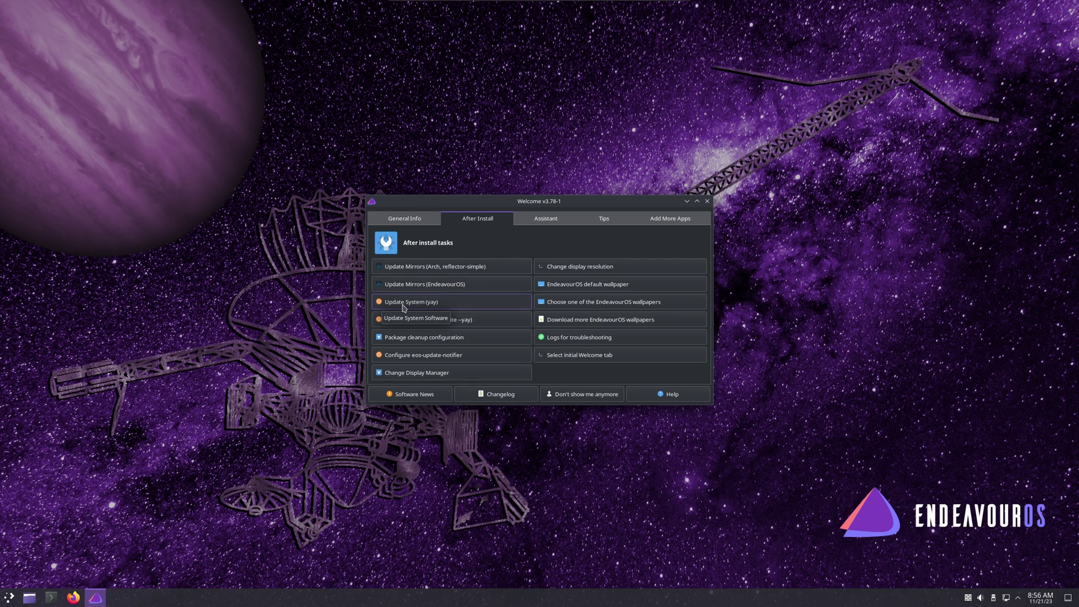
- Run a full system update with the admin password, then browse General Info and return to After Install
{"action": "left_click", "coordinate": [403, 303]}
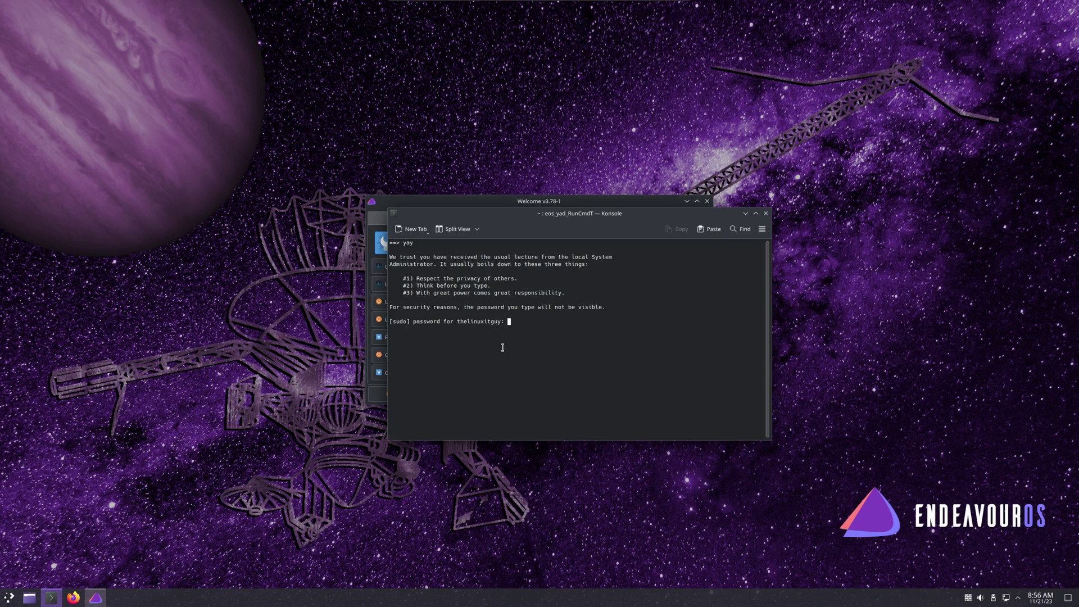
{"action": "key", "text": "Return"}
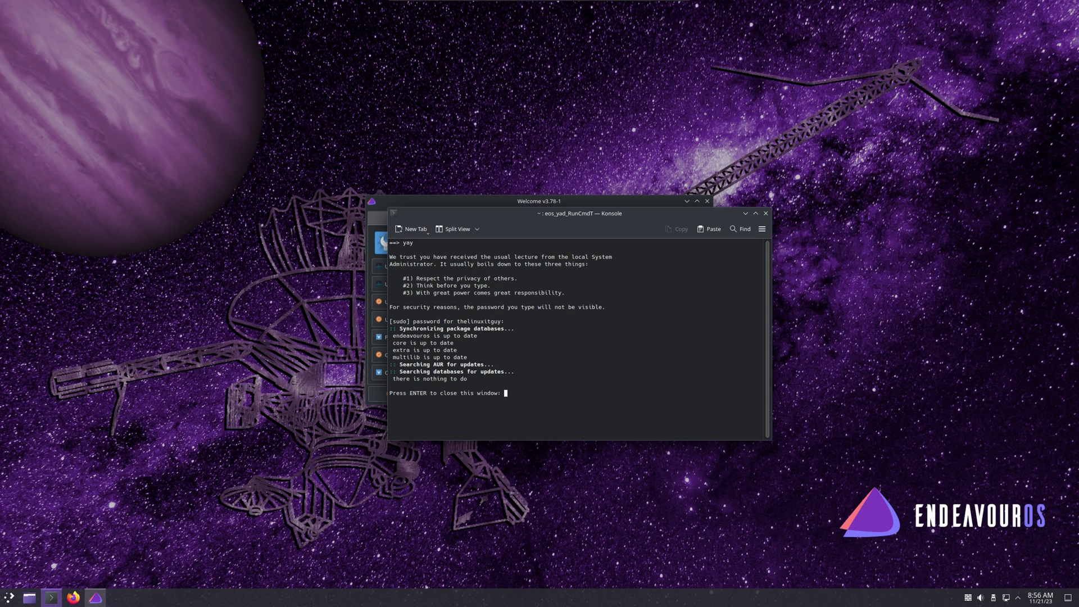
{"action": "key", "text": "Return"}
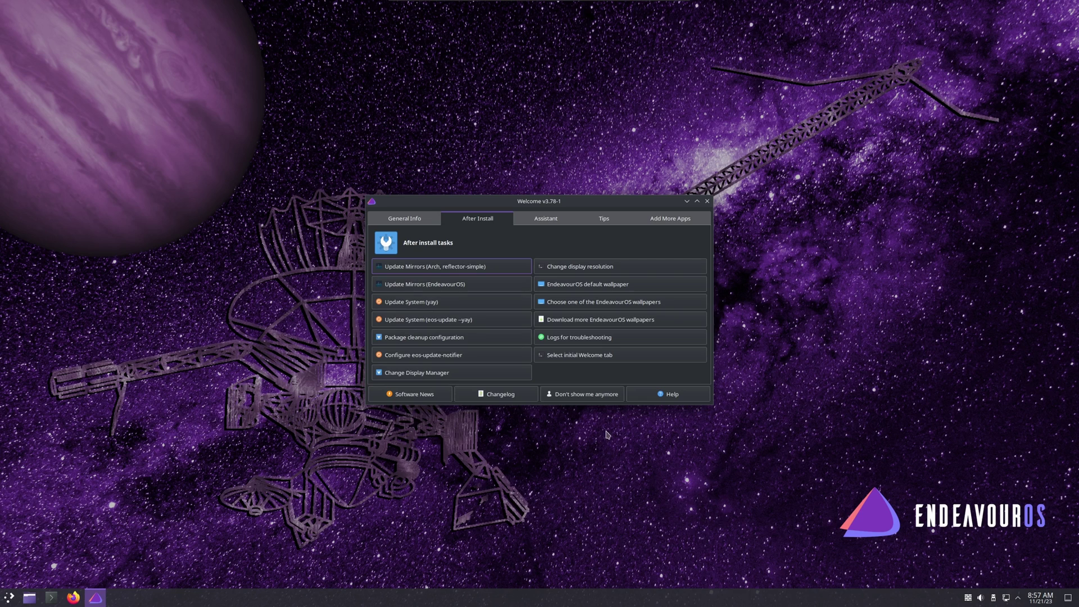
{"action": "left_click", "coordinate": [413, 217]}
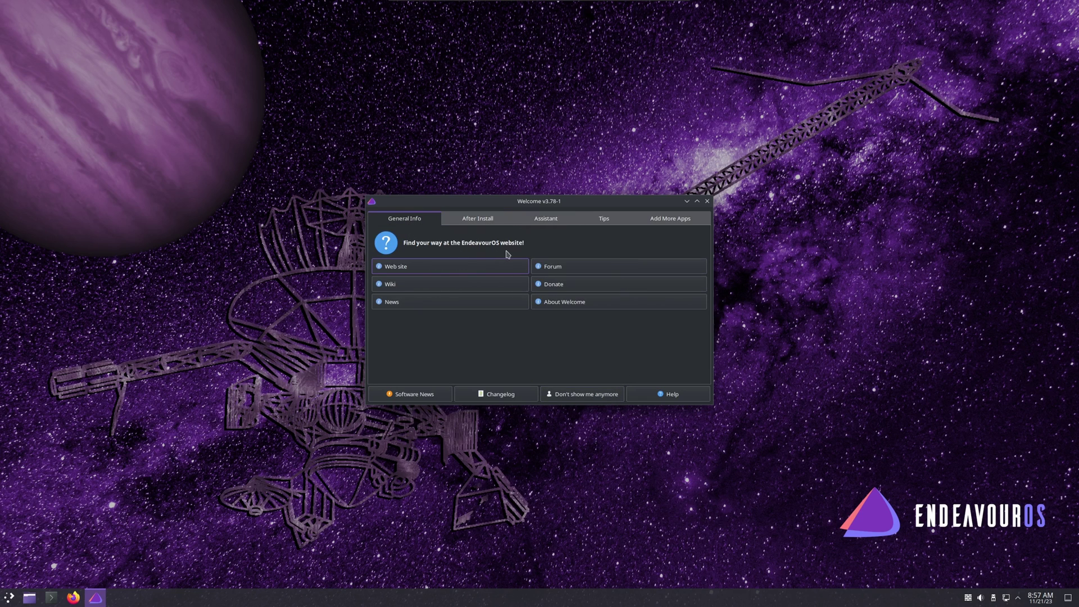
{"action": "left_click", "coordinate": [477, 223]}
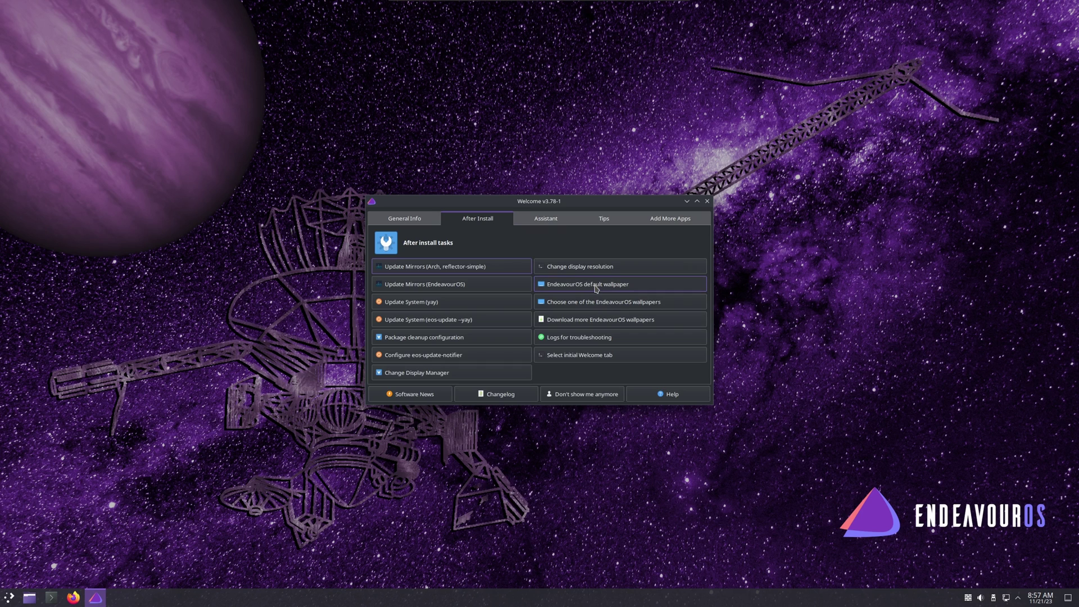
- Switch the desktop wallpaper to the Mountain image through Configure Desktop and Wallpaper
{"action": "right_click", "coordinate": [812, 320]}
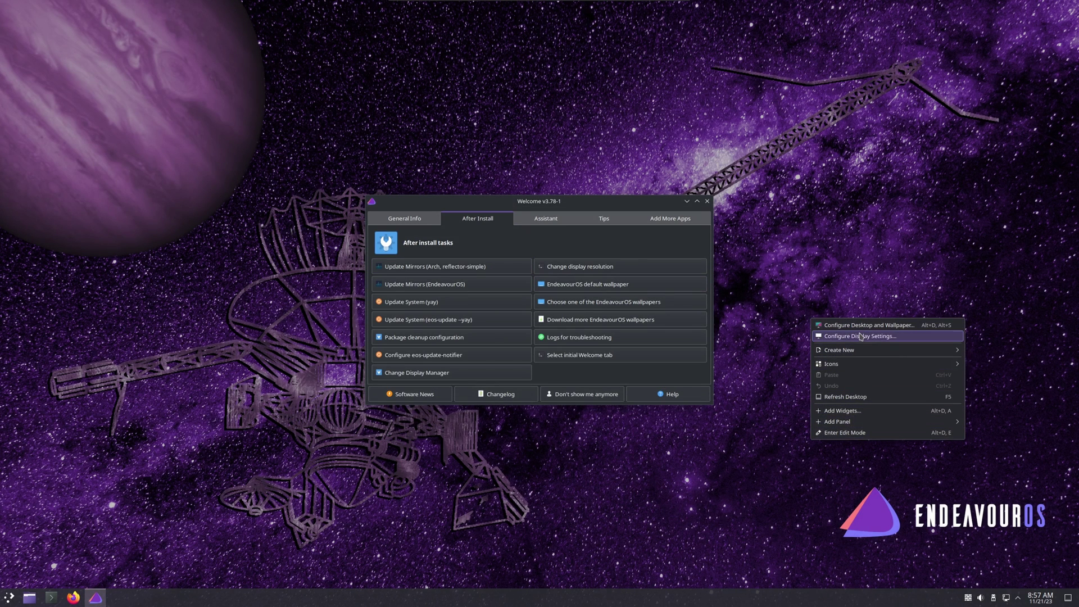
{"action": "left_click", "coordinate": [854, 324]}
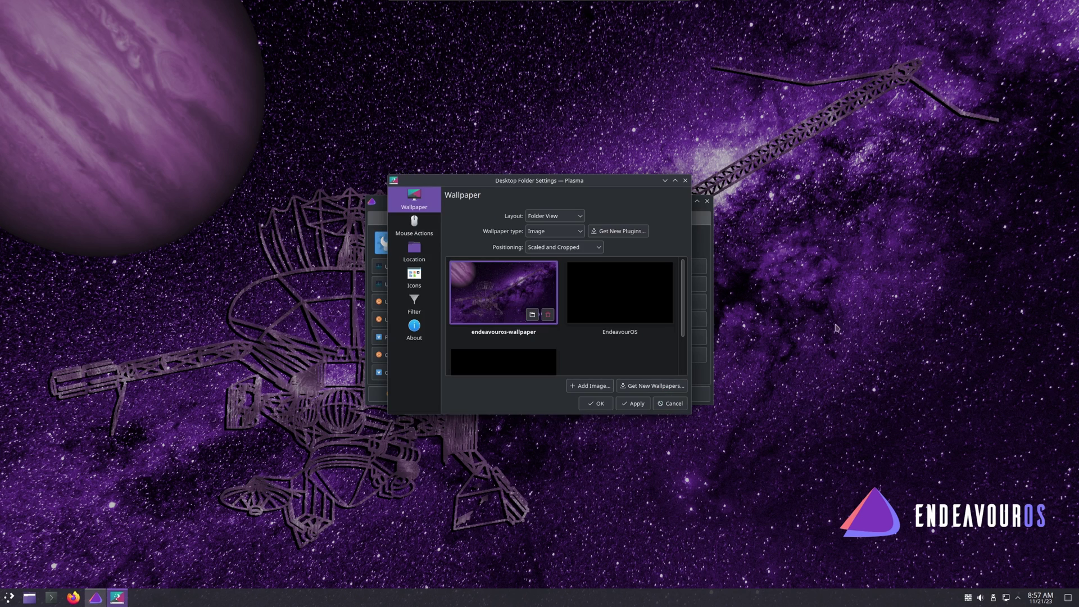
{"action": "left_click_drag", "start_coordinate": [689, 416], "coordinate": [832, 502]}
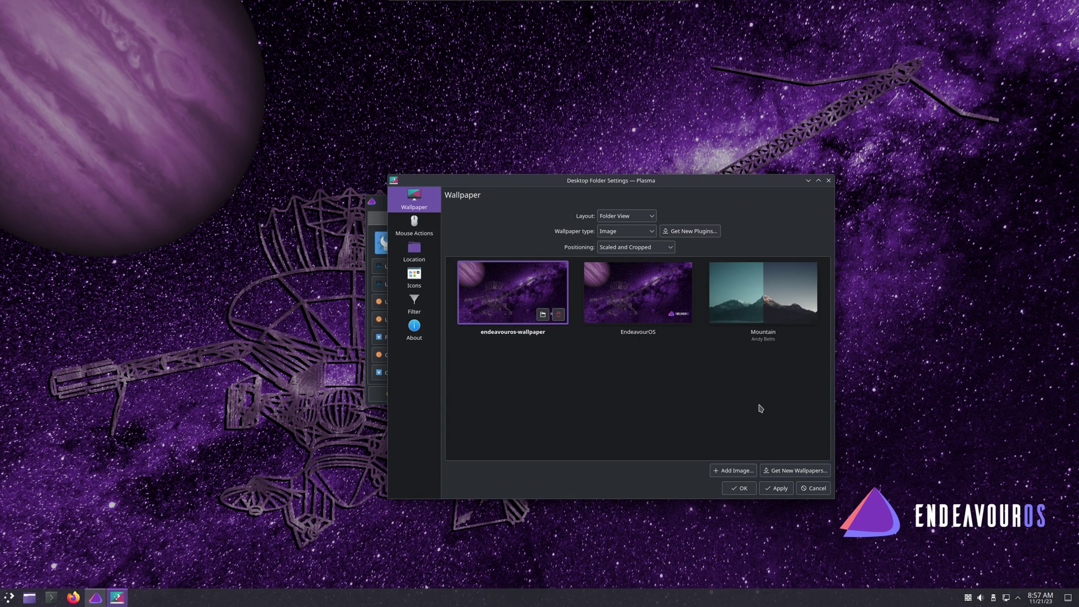
{"action": "left_click", "coordinate": [756, 295]}
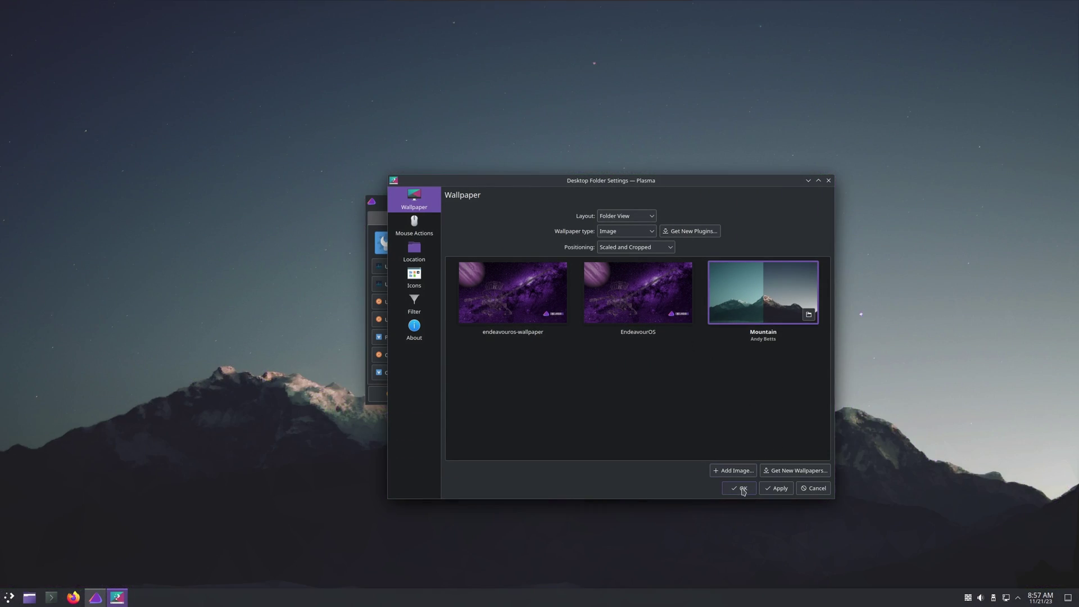
{"action": "left_click", "coordinate": [740, 489]}
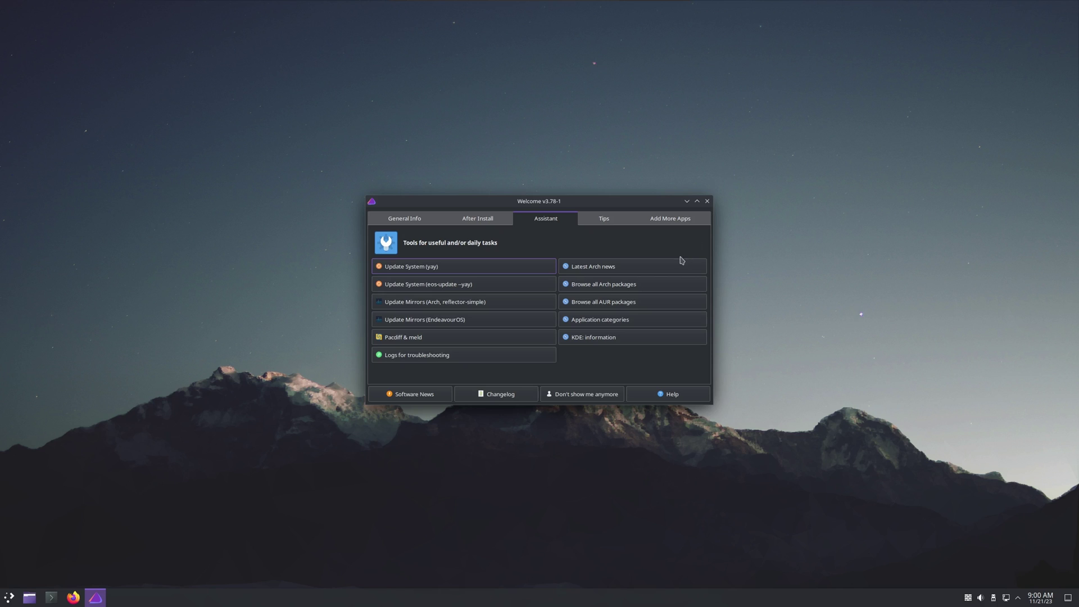
- Search the Arch package database for x86_64 packages matching 'brave'
{"action": "left_click", "coordinate": [636, 283]}
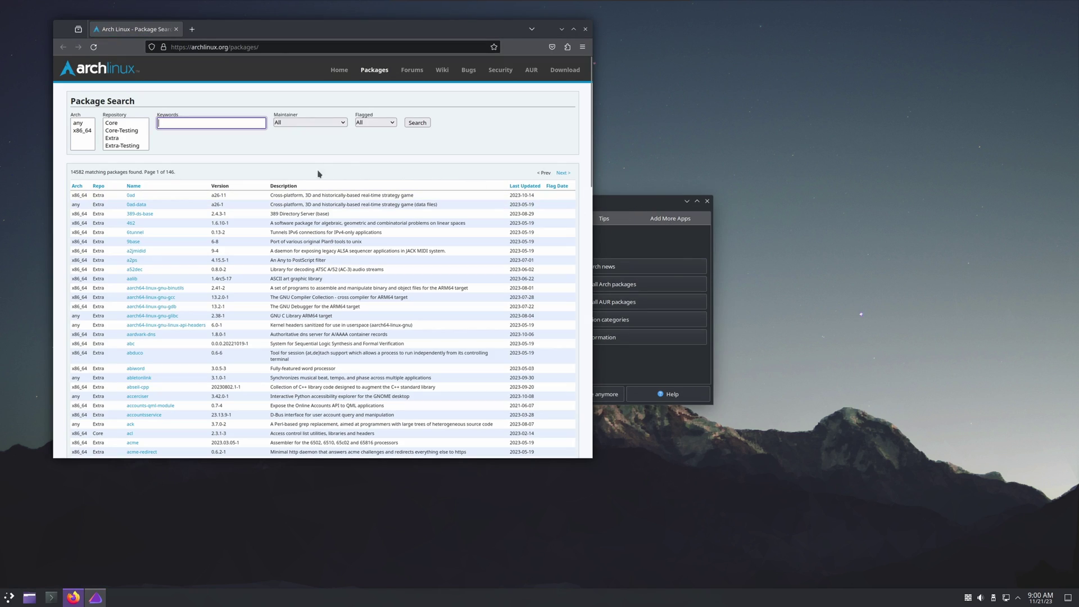
{"action": "left_click", "coordinate": [82, 131]}
{"action": "left_click", "coordinate": [193, 124]}
{"action": "type", "text": "brave"}
{"action": "key", "text": "Return"}
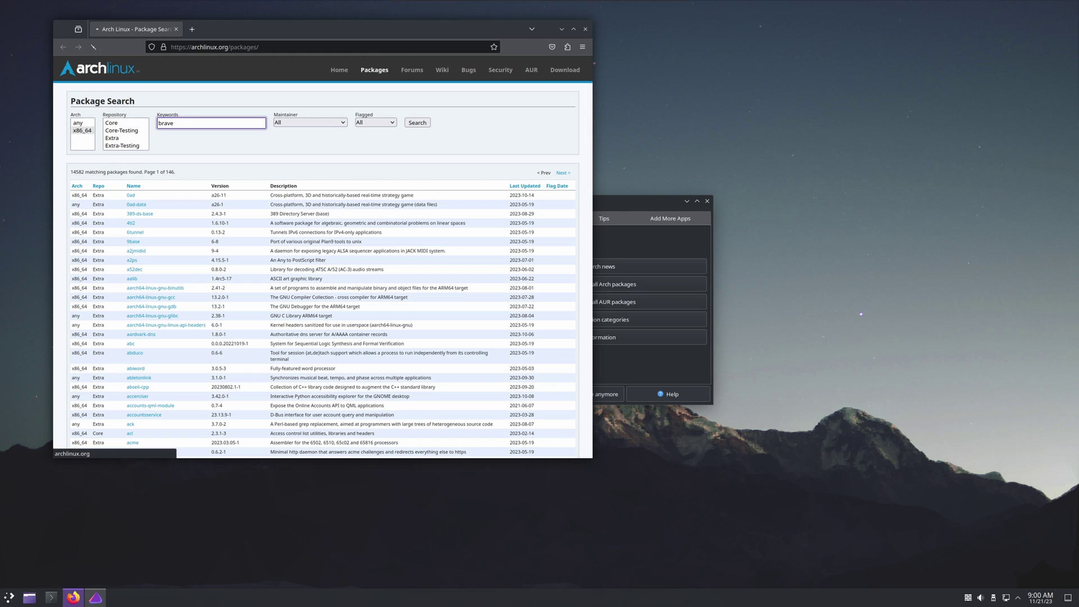
{"action": "scroll", "coordinate": [281, 225], "scroll_direction": "down", "scroll_amount": 5}
- Search the web for 'brave brows' to reach the Brave download page
{"action": "left_click", "coordinate": [274, 47]}
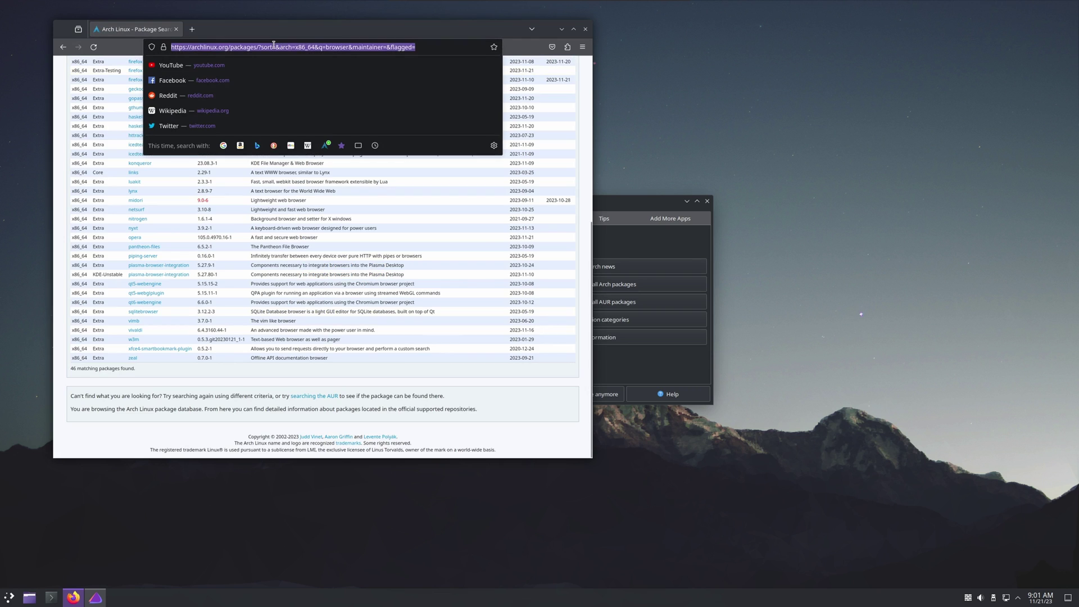
{"action": "type", "text": "brave brows"}
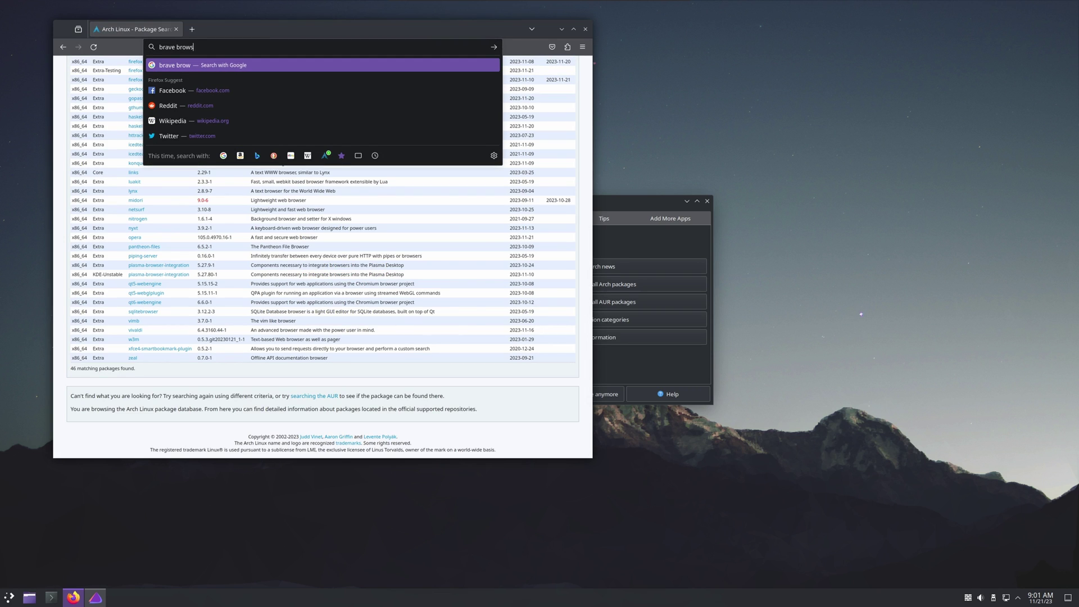
{"action": "key", "text": "Return"}
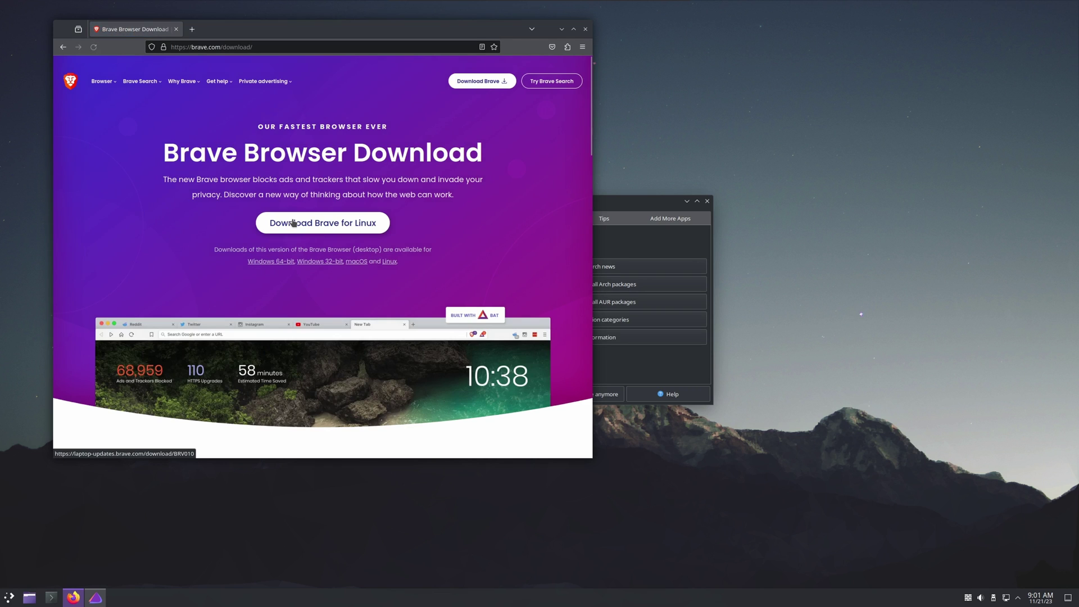
- Open Brave's Linux install page and scroll to the Arch 'yay -S brave-bin' instructions
{"action": "left_click", "coordinate": [367, 232]}
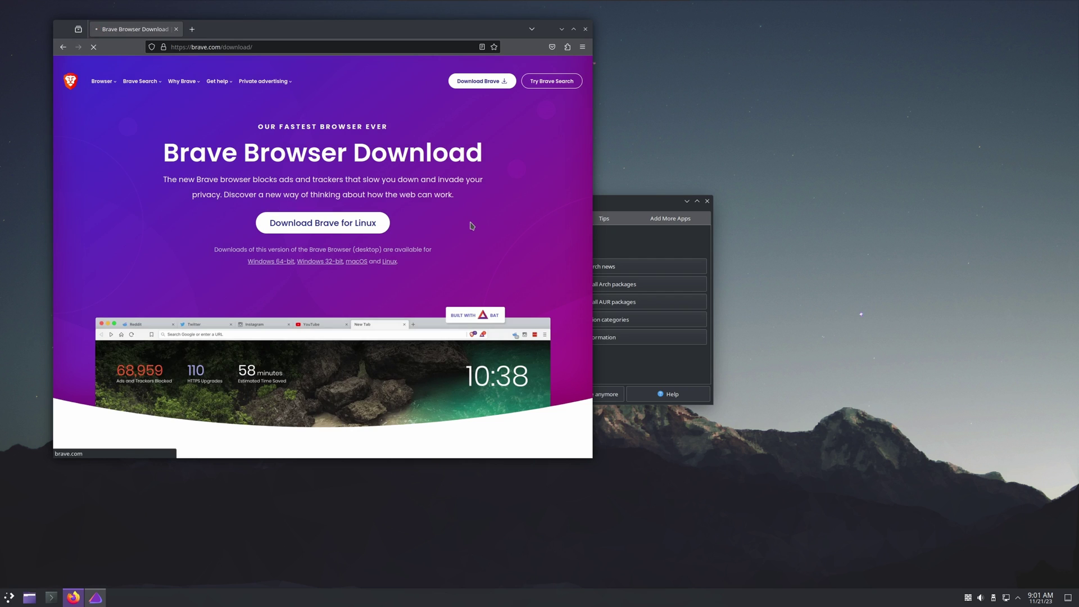
{"action": "scroll", "coordinate": [388, 242], "scroll_direction": "down", "scroll_amount": 8}
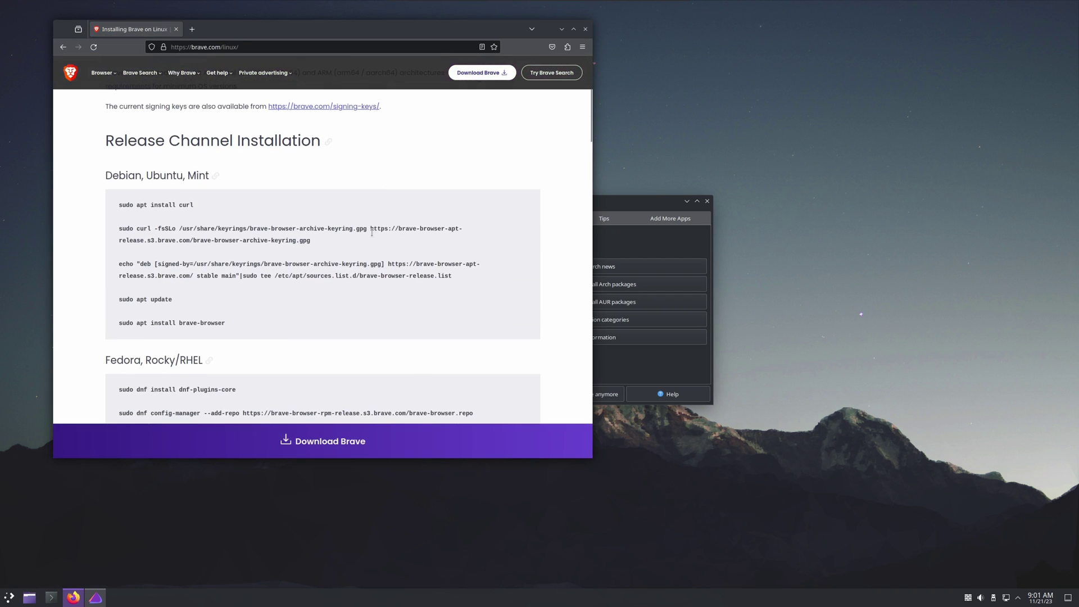
{"action": "scroll", "coordinate": [373, 227], "scroll_direction": "down", "scroll_amount": 6}
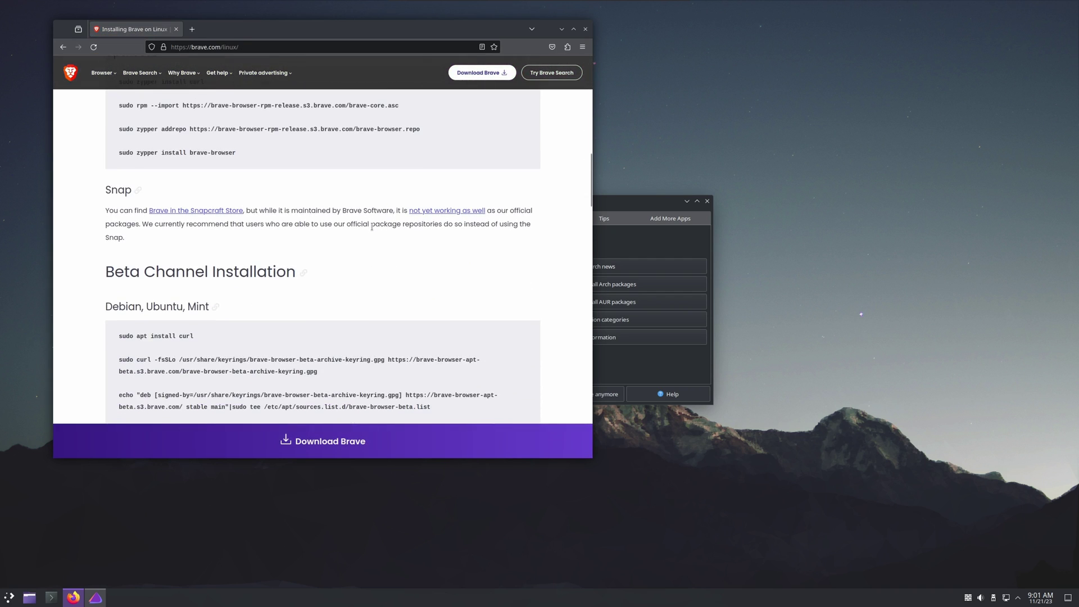
{"action": "scroll", "coordinate": [372, 226], "scroll_direction": "down", "scroll_amount": 6}
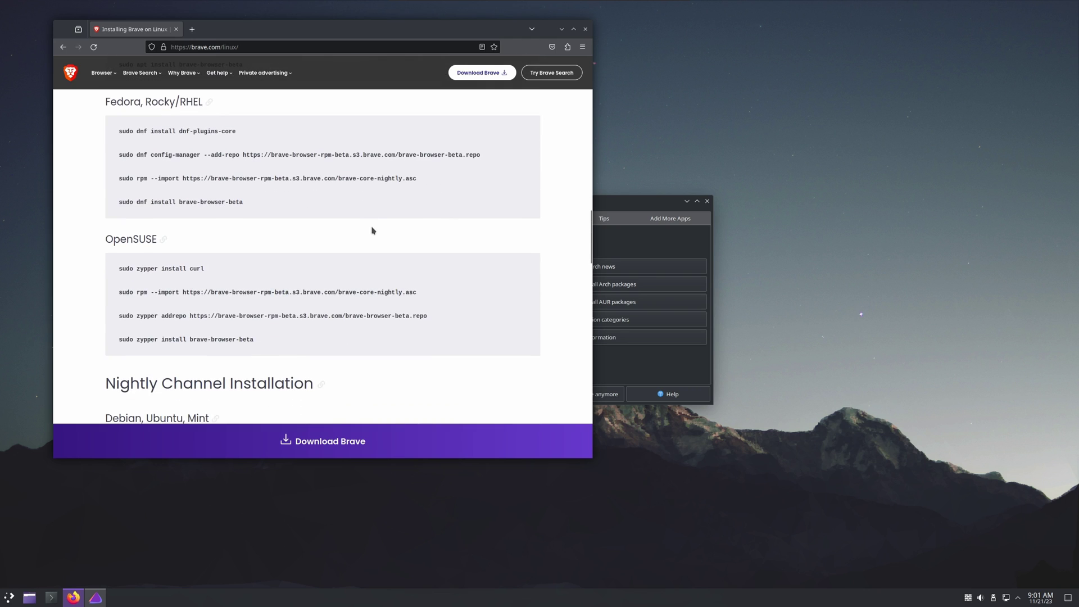
{"action": "scroll", "coordinate": [372, 230], "scroll_direction": "down", "scroll_amount": 8}
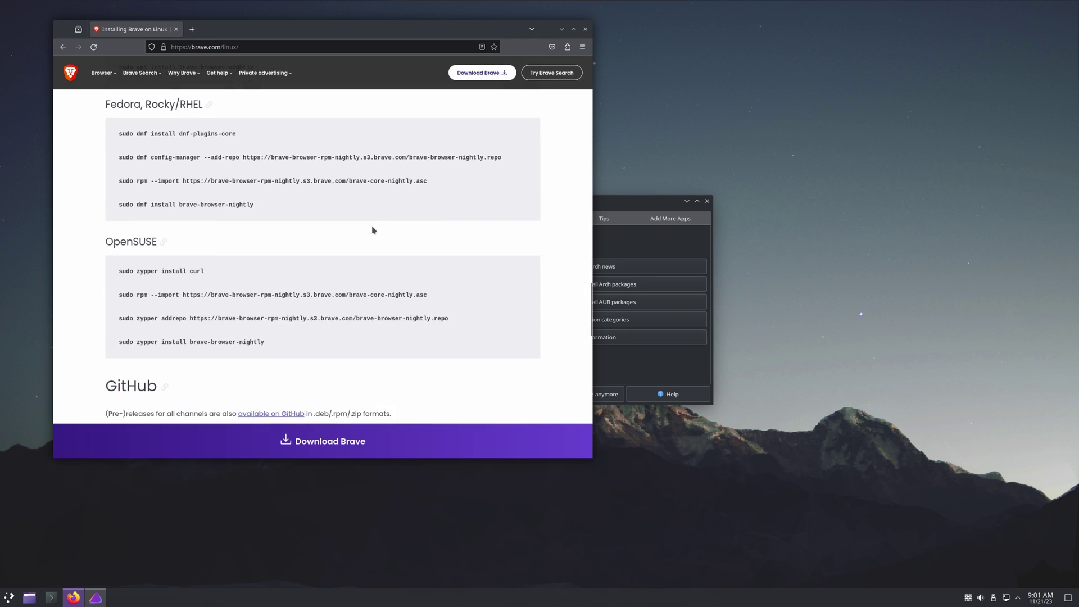
{"action": "scroll", "coordinate": [373, 230], "scroll_direction": "down", "scroll_amount": 10}
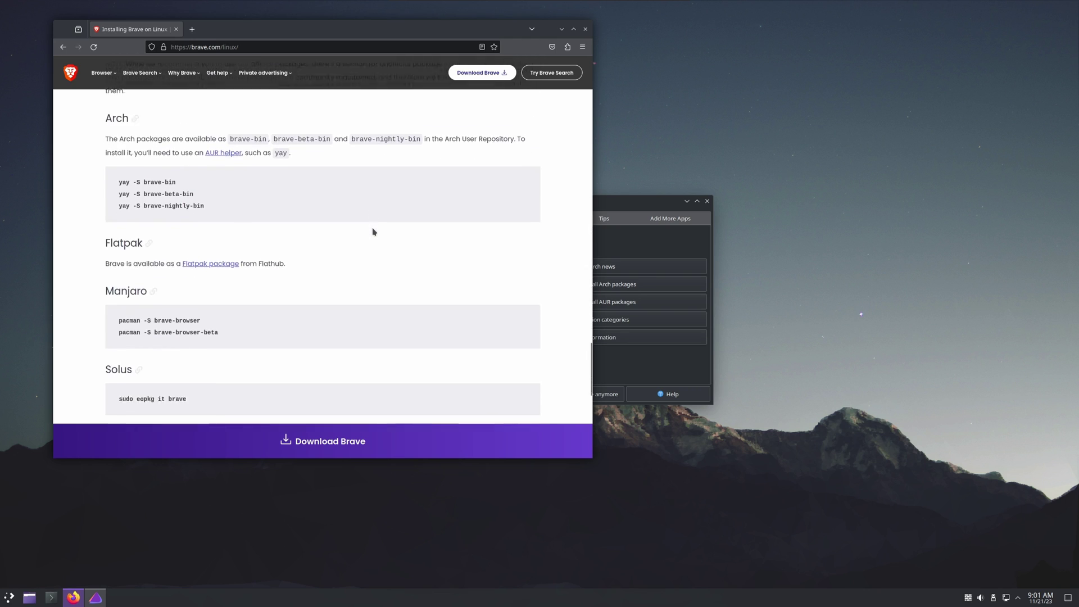
{"action": "scroll", "coordinate": [373, 231], "scroll_direction": "down", "scroll_amount": 3}
{"action": "scroll", "coordinate": [373, 231], "scroll_direction": "up", "scroll_amount": 5}
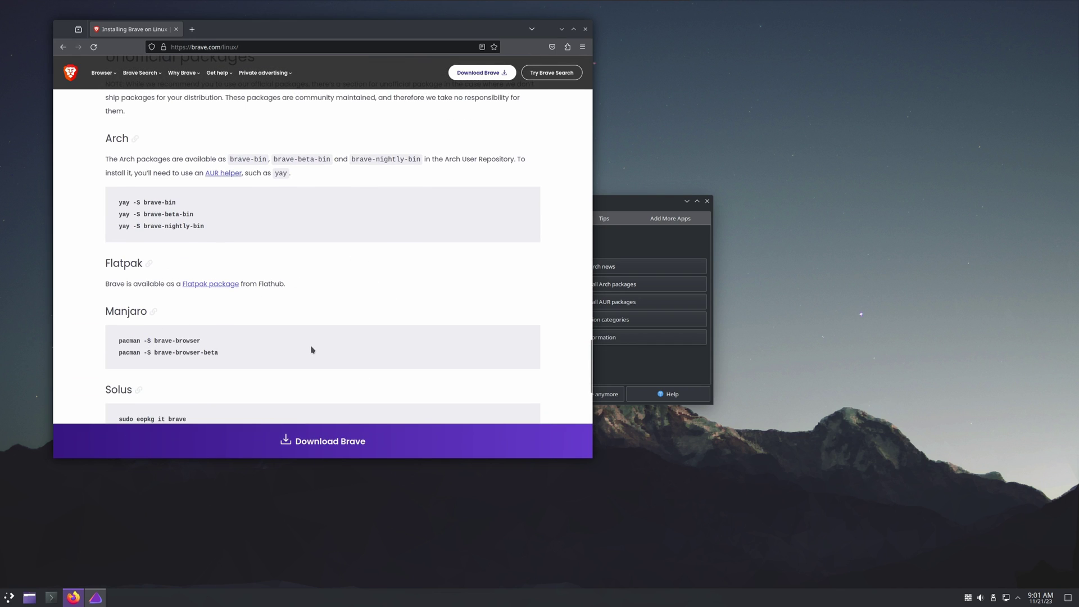
{"action": "scroll", "coordinate": [311, 349], "scroll_direction": "up", "scroll_amount": 2}
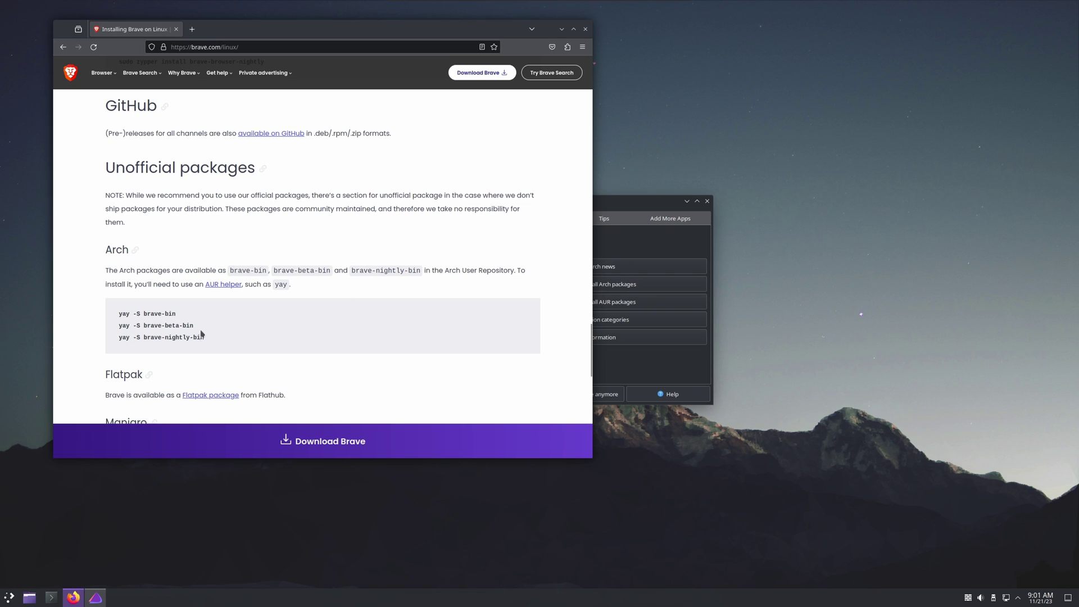
- Copy 'yay -S brave-bin' from the page and run it in a new Konsole
{"action": "left_click_drag", "start_coordinate": [176, 314], "coordinate": [112, 318]}
{"action": "key", "text": "ctrl+c"}
{"action": "right_click", "coordinate": [127, 315]}
{"action": "left_click", "coordinate": [140, 322]}
{"action": "key", "text": "ctrl+alt+t"}
{"action": "key", "text": "ctrl+shift+v"}
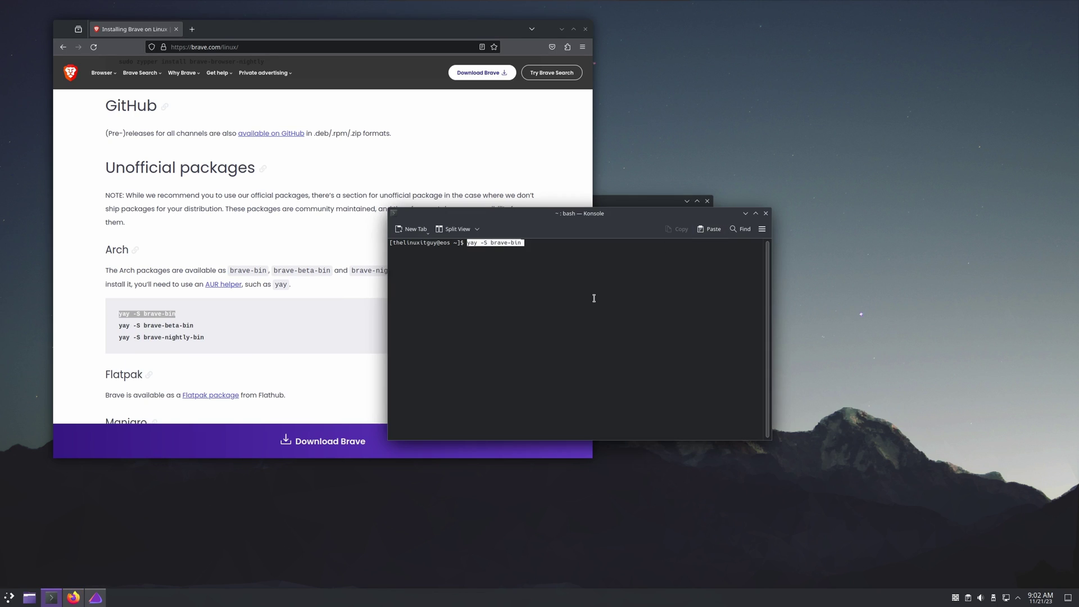
{"action": "key", "text": "Return"}
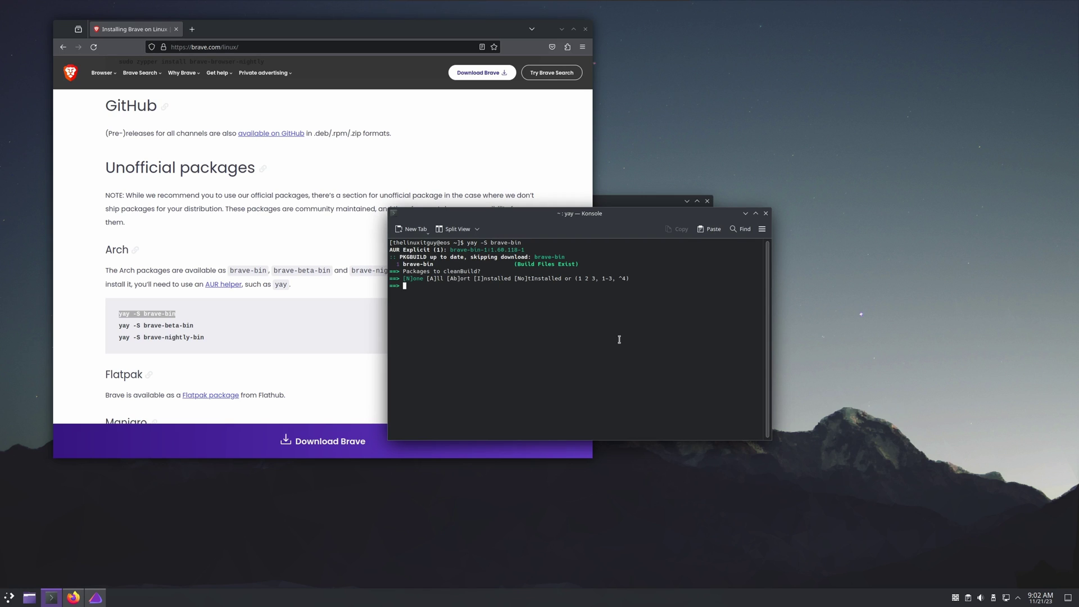
- Answer I and N to the build prompts, enter the sudo password, and confirm with Y
{"action": "type", "text": "I"}
{"action": "key", "text": "Return"}
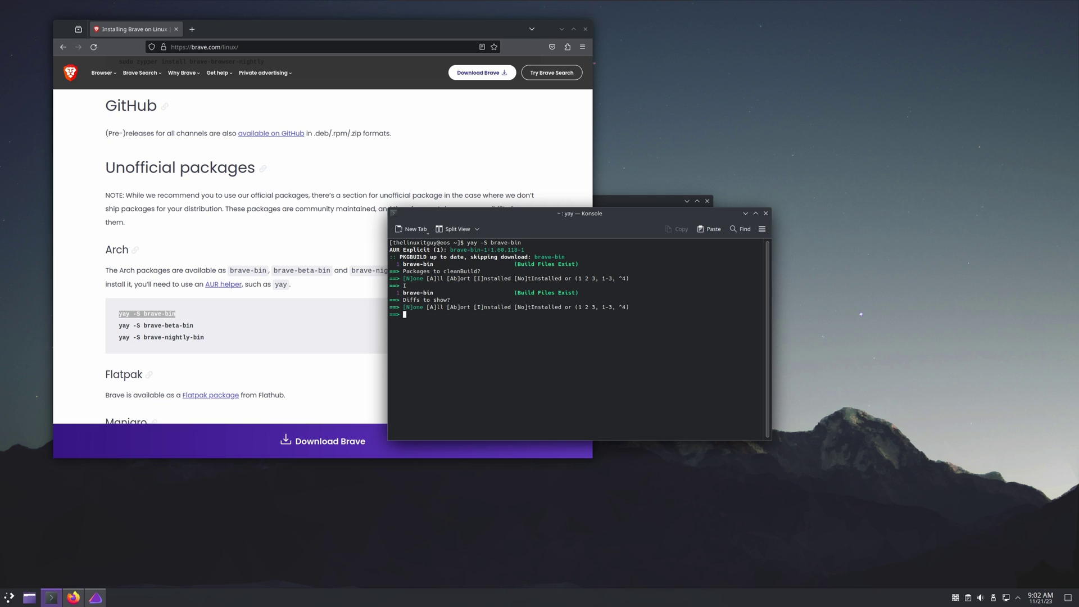
{"action": "type", "text": "N"}
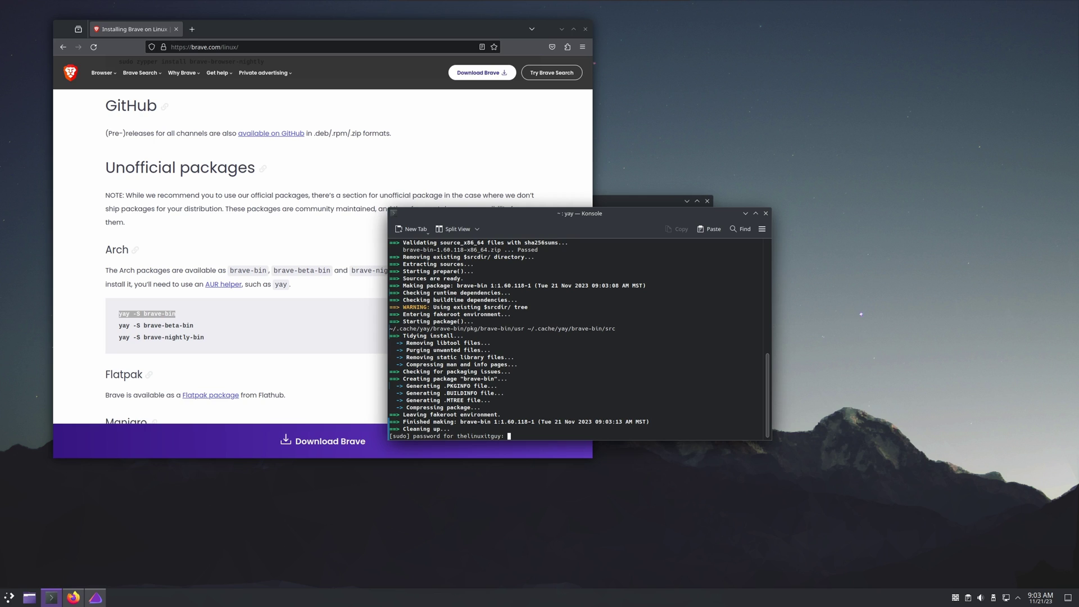
{"action": "key", "text": "Return"}
{"action": "type", "text": "Y"}
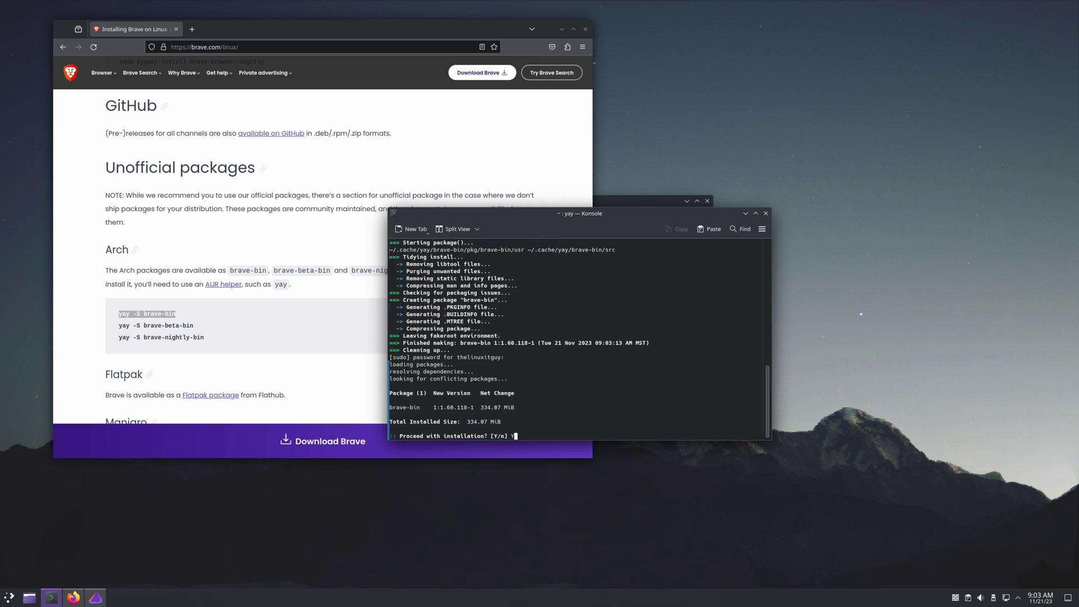
{"action": "key", "text": "Return"}
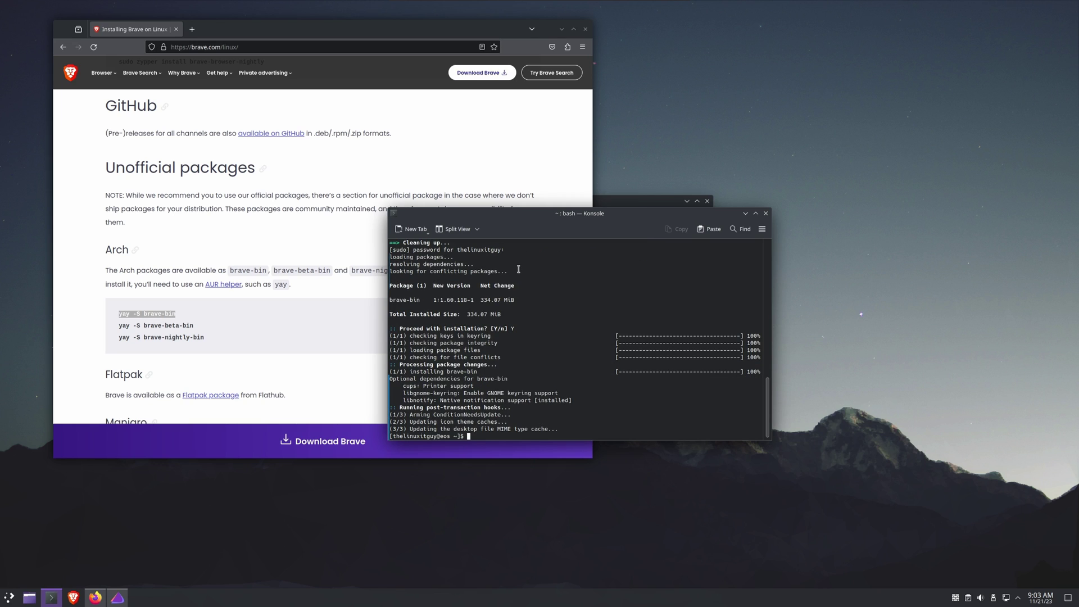
- Launch Brave and finish its welcome setup with crash reports and usage insights turned off
{"action": "left_click", "coordinate": [73, 597]}
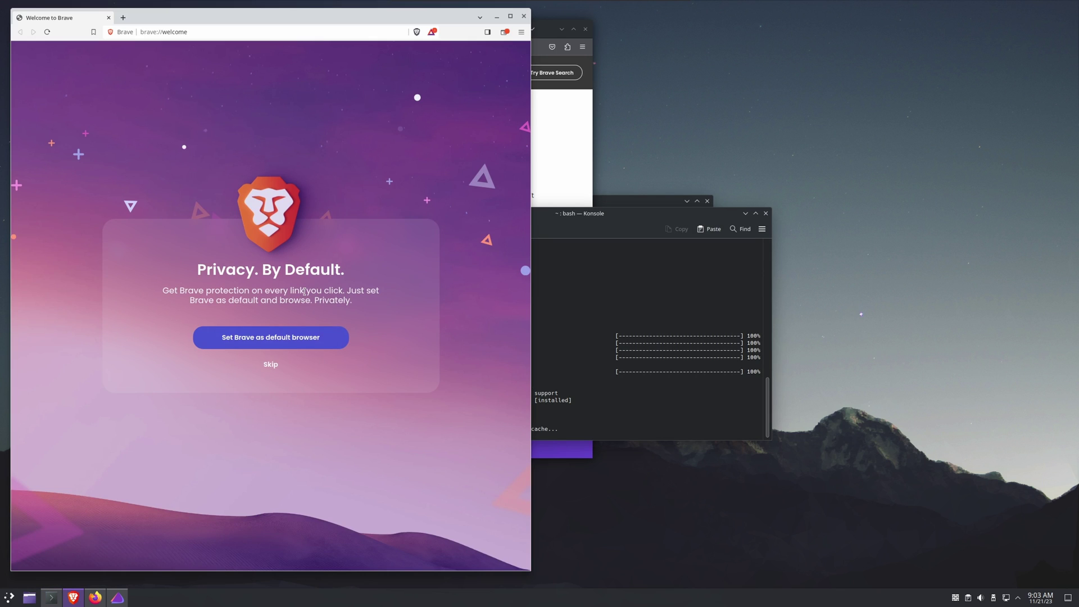
{"action": "left_click", "coordinate": [270, 365]}
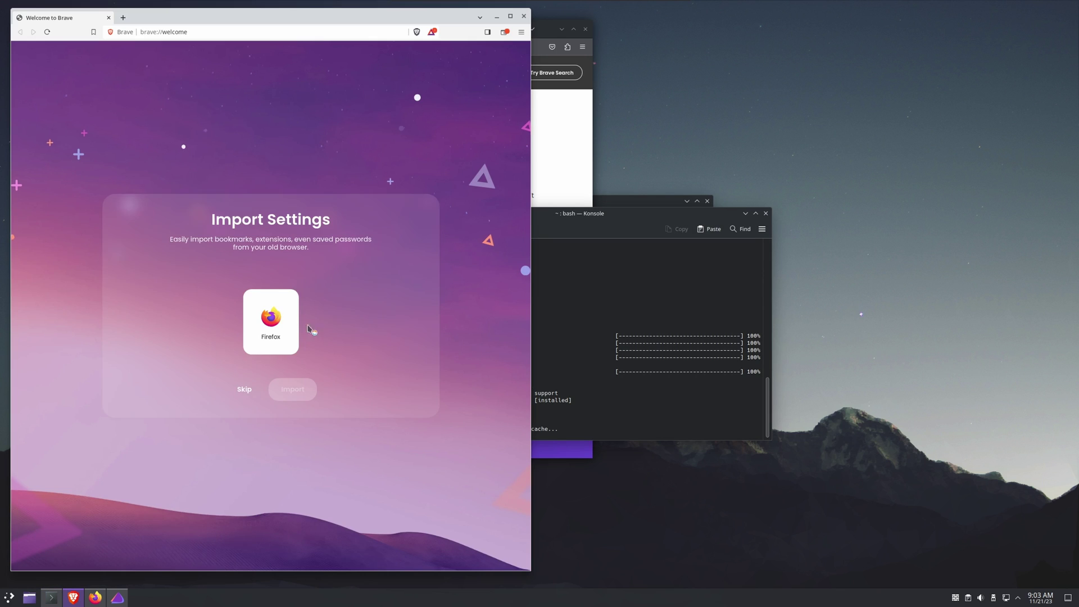
{"action": "left_click", "coordinate": [244, 388]}
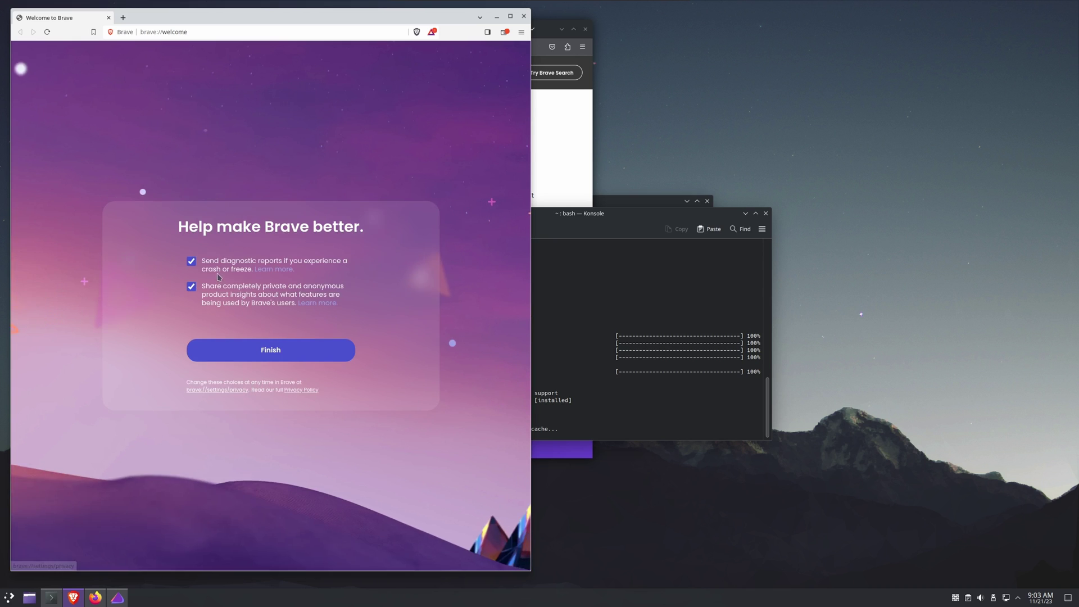
{"action": "left_click", "coordinate": [191, 260]}
{"action": "left_click", "coordinate": [191, 287]}
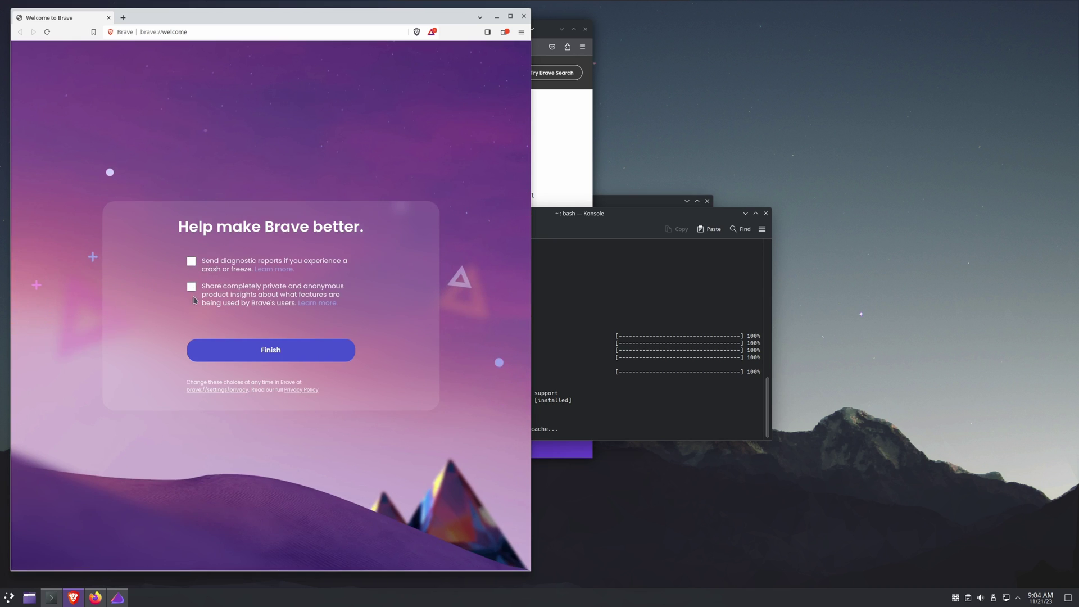
{"action": "left_click", "coordinate": [251, 353]}
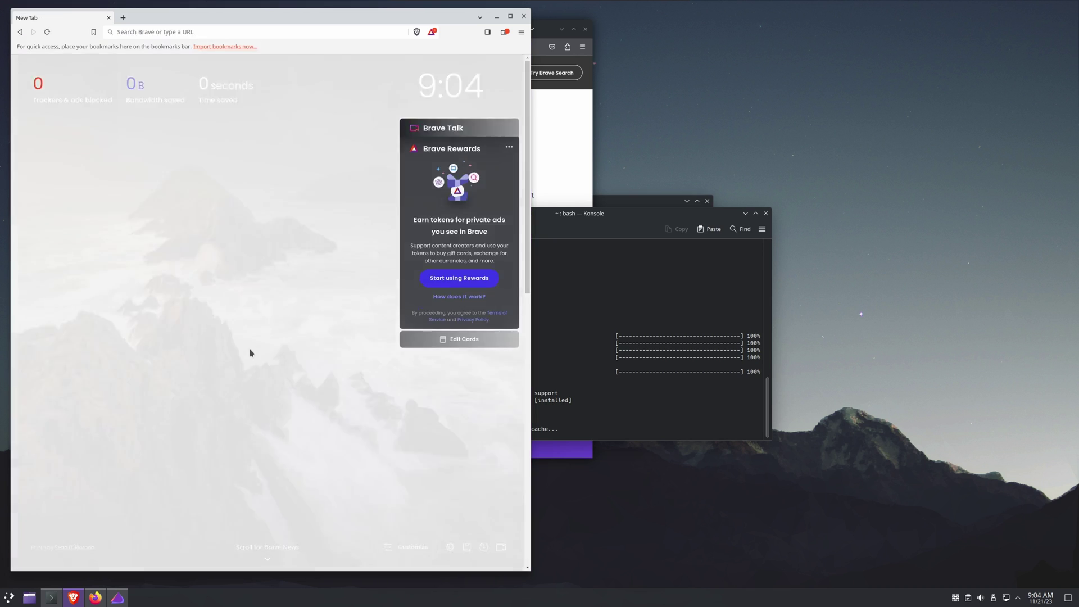
- Set Brave's colours to Dark in Settings > Appearance
{"action": "left_click", "coordinate": [522, 32]}
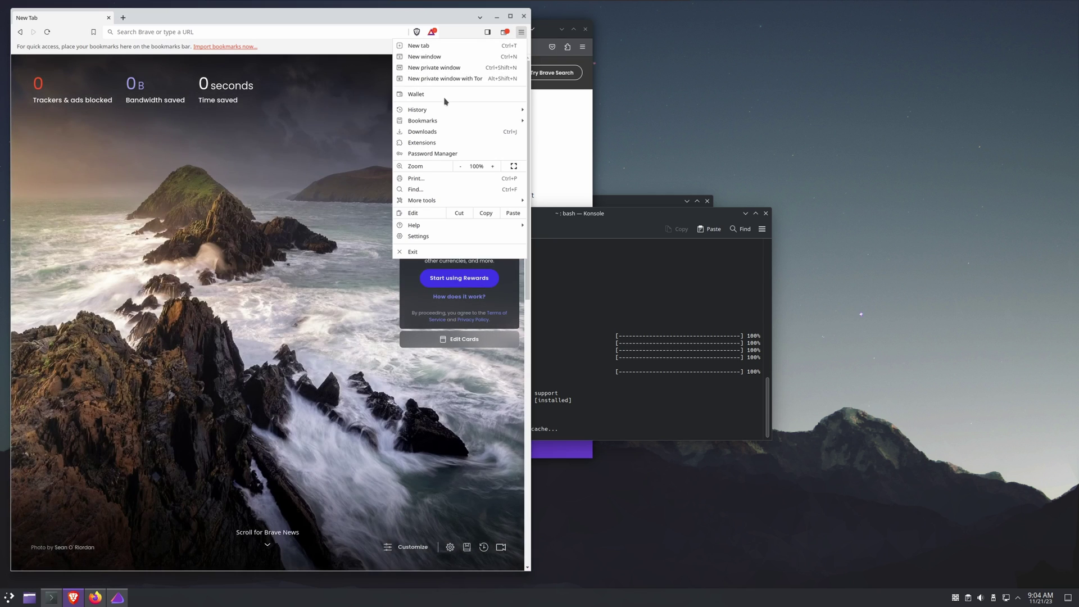
{"action": "key", "text": "Escape"}
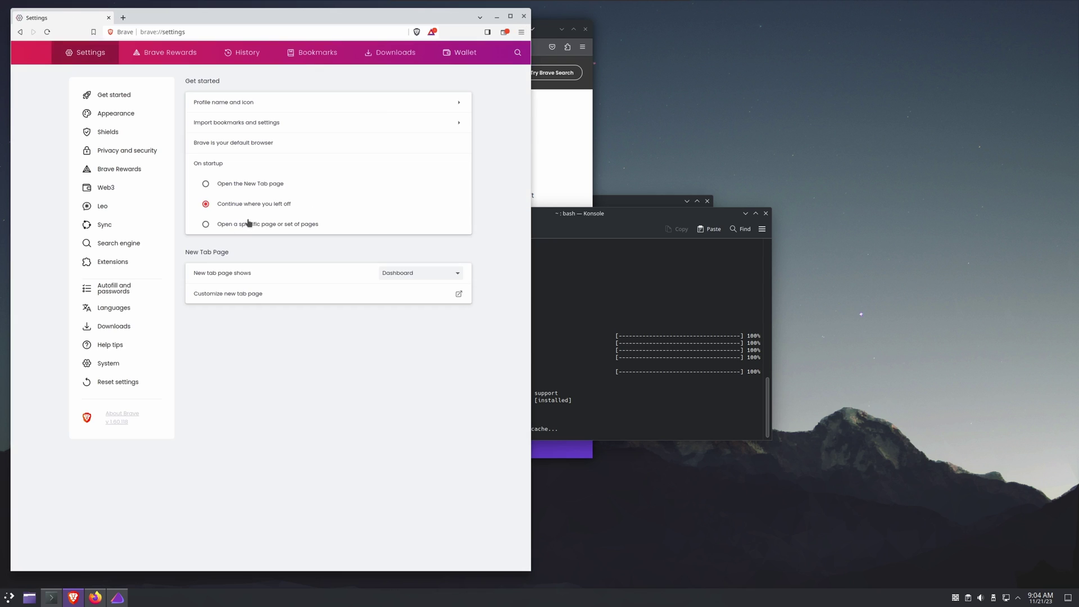
{"action": "left_click", "coordinate": [107, 116]}
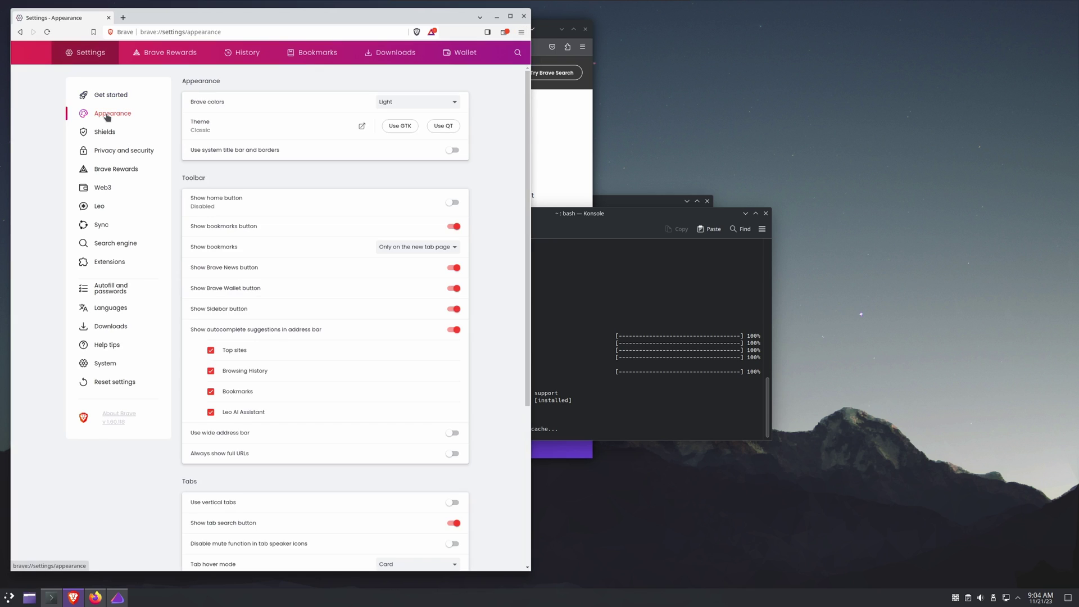
{"action": "left_click", "coordinate": [440, 110]}
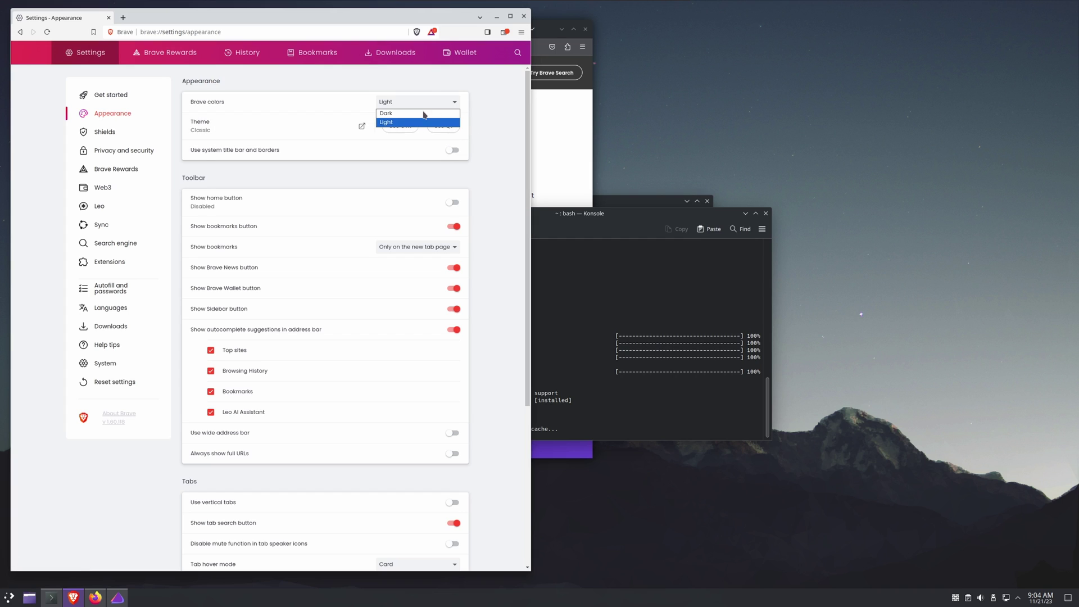
{"action": "left_click", "coordinate": [412, 119]}
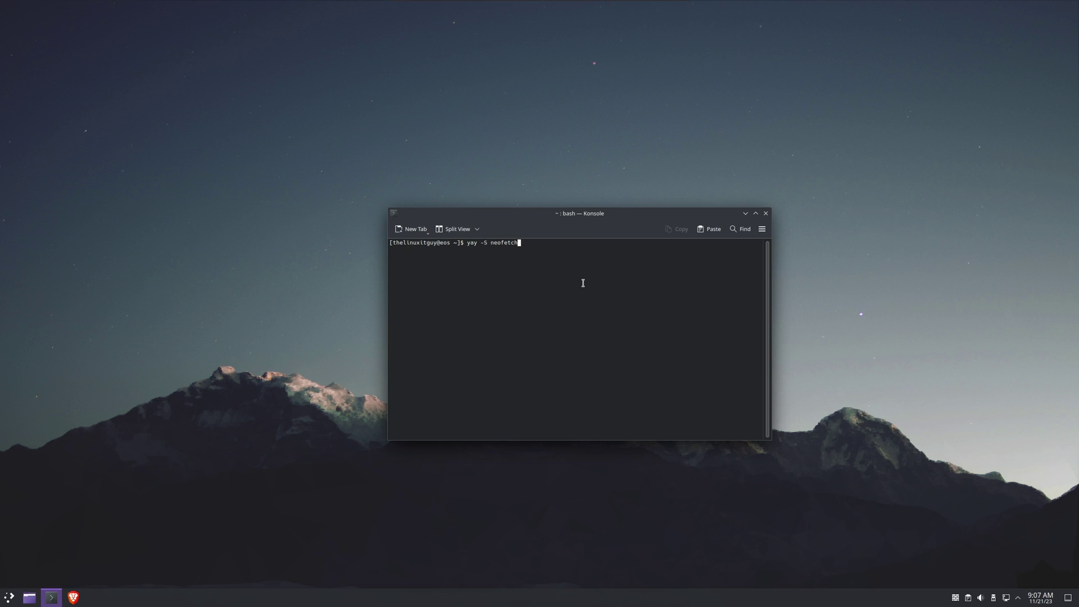
- Run neofetch and highlight its Kernel, Packages, DE and Memory lines
{"action": "key", "text": "Up"}
{"action": "key", "text": "Return"}
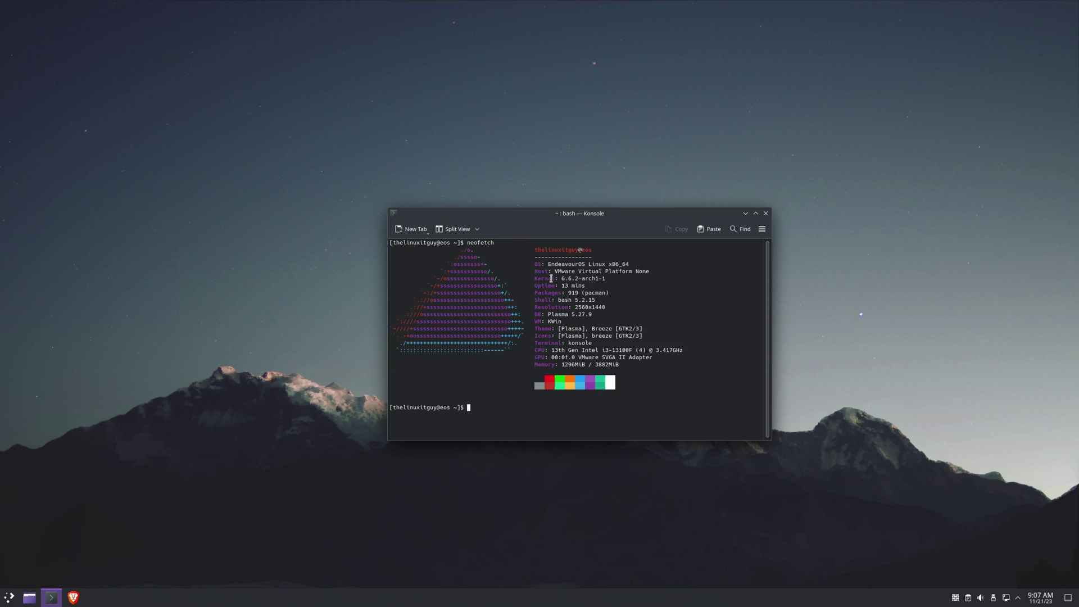
{"action": "left_click_drag", "start_coordinate": [534, 278], "coordinate": [575, 275]}
{"action": "left_click_drag", "start_coordinate": [535, 292], "coordinate": [613, 293]}
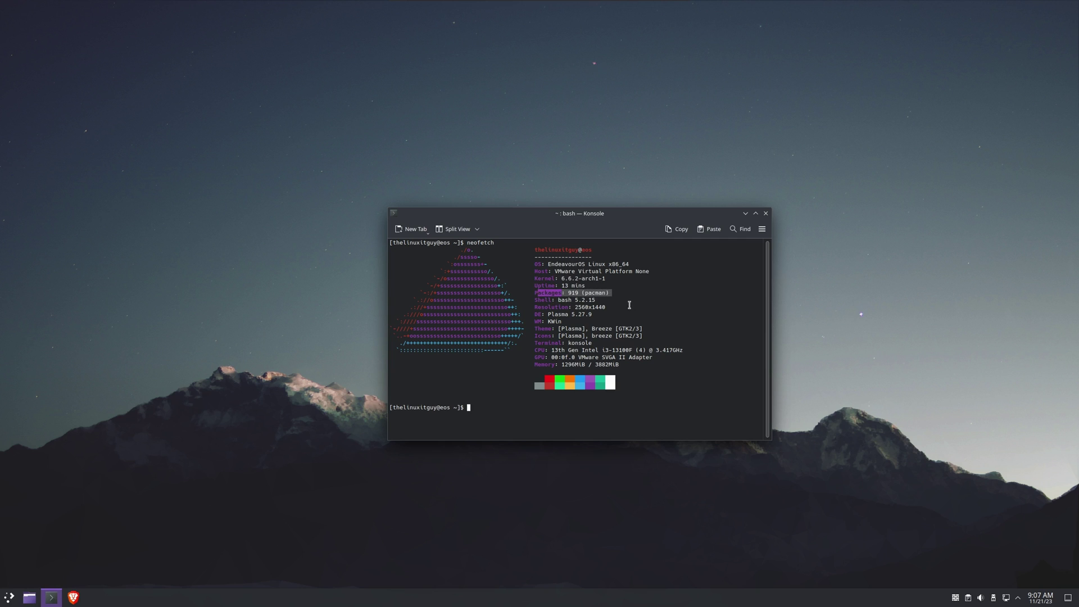
{"action": "left_click_drag", "start_coordinate": [534, 314], "coordinate": [597, 314]}
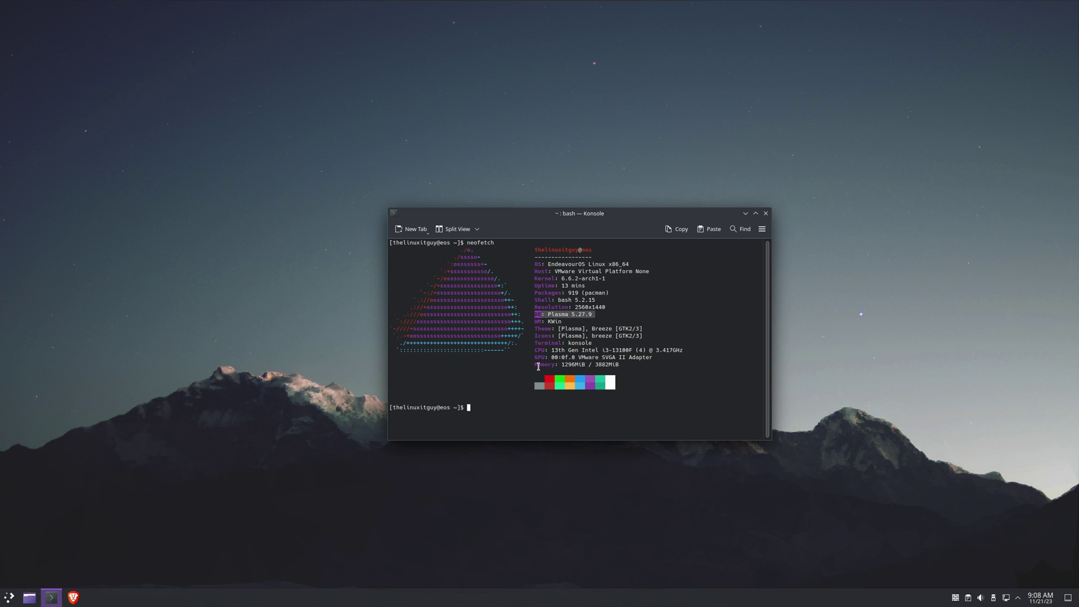
{"action": "left_click_drag", "start_coordinate": [533, 366], "coordinate": [591, 366]}
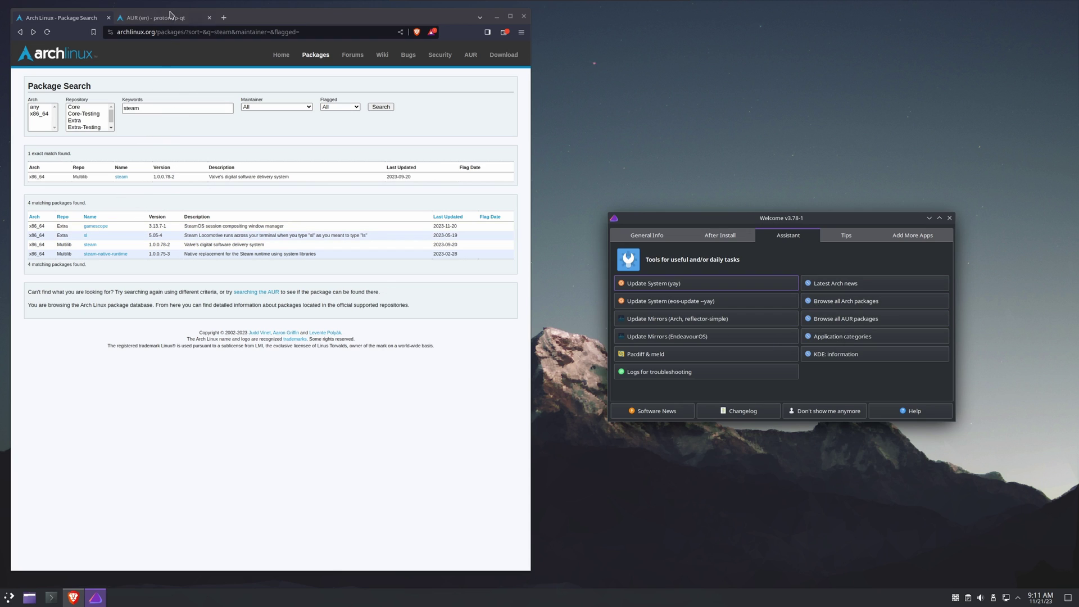
- View the protonup-qt AUR page tab, then go back to the steam search results tab
{"action": "left_click", "coordinate": [166, 18]}
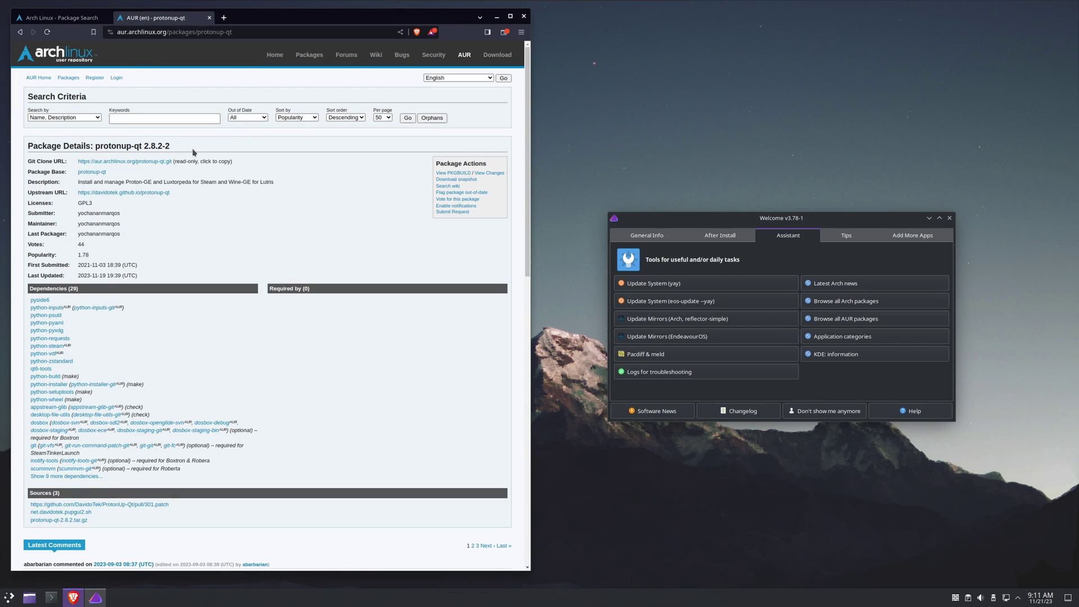
{"action": "left_click", "coordinate": [59, 19]}
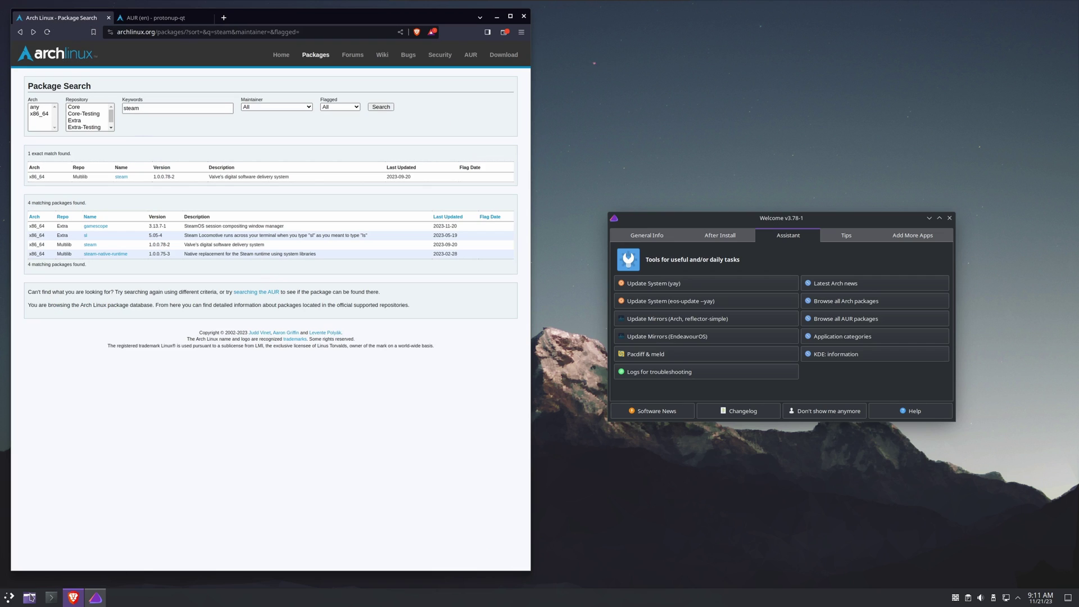
- Install steam with 'sudo pacman -S steam', keeping the default Vulkan driver providers and confirming Y
{"action": "left_click", "coordinate": [50, 597]}
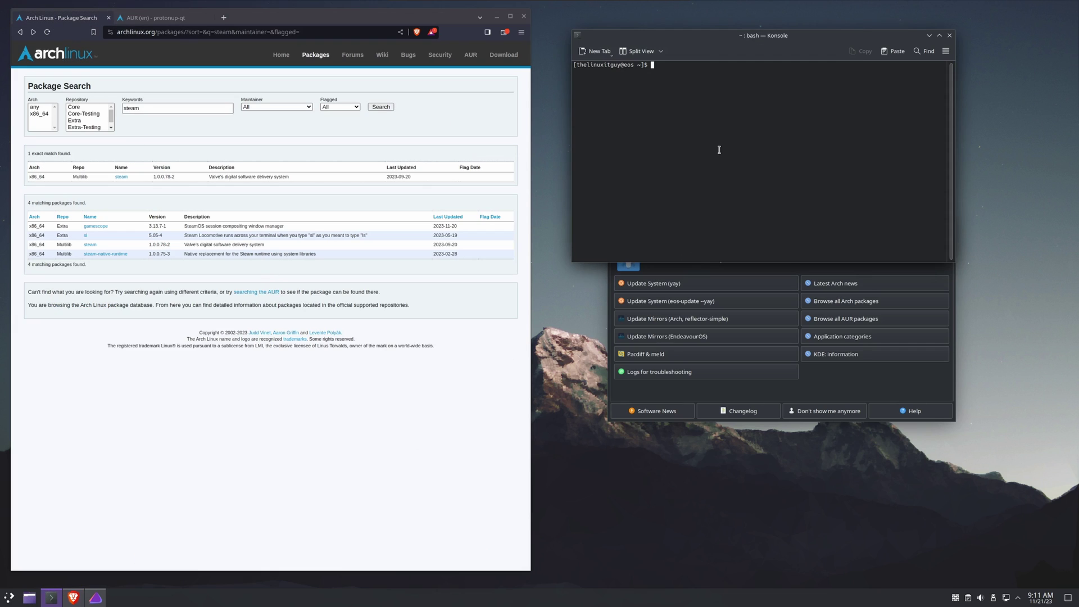
{"action": "type", "text": "pacman -S steam"}
{"action": "key", "text": "Return"}
{"action": "type", "text": "sudo pac"}
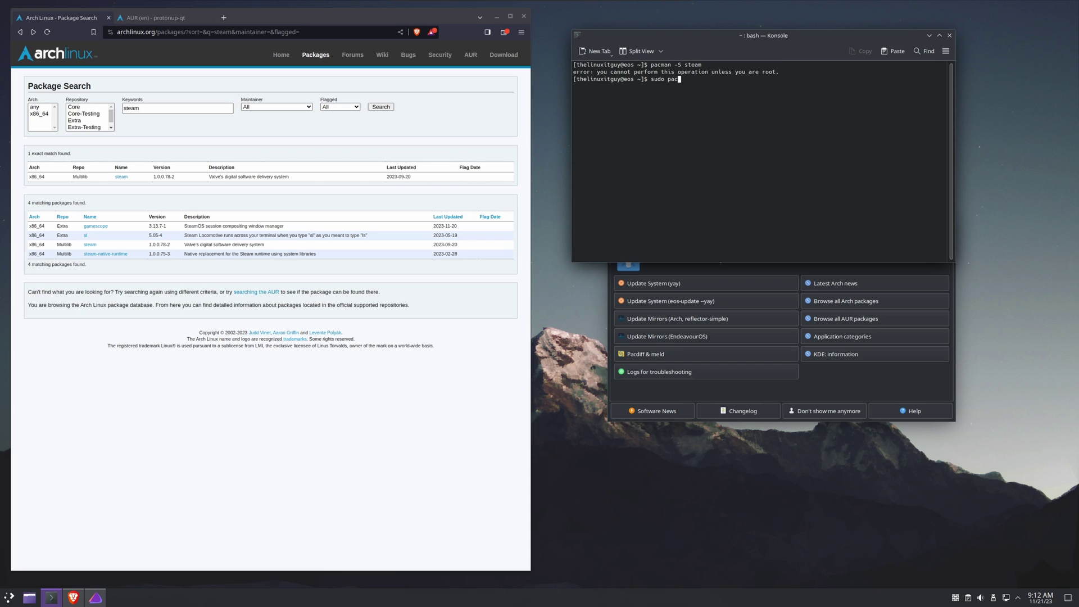
{"action": "type", "text": "man -S steam"}
{"action": "key", "text": "Return"}
{"action": "key", "text": "Return"}
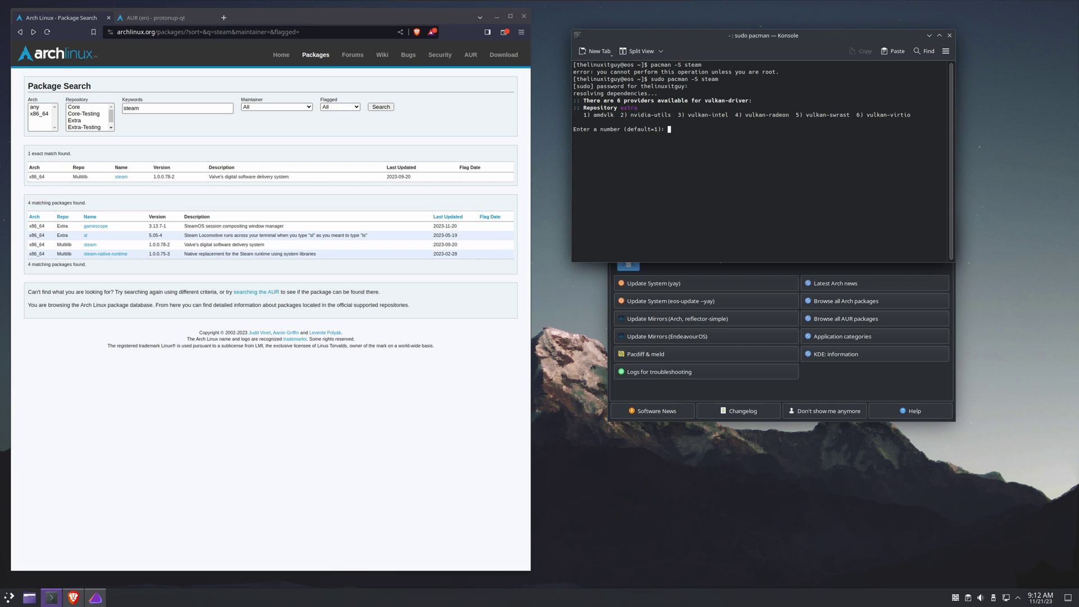
{"action": "key", "text": "Return"}
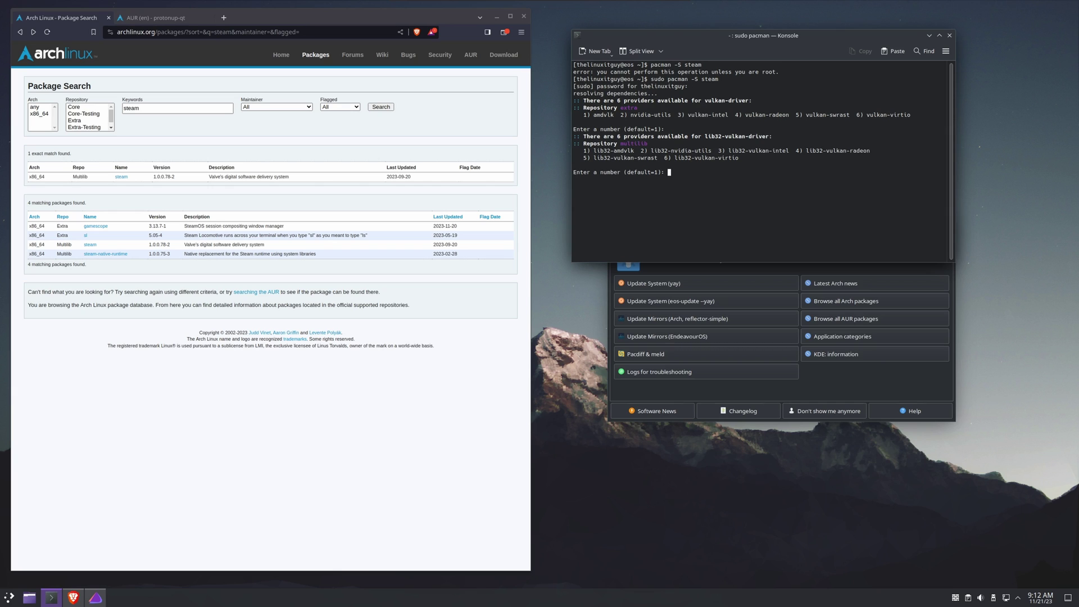
{"action": "key", "text": "Return"}
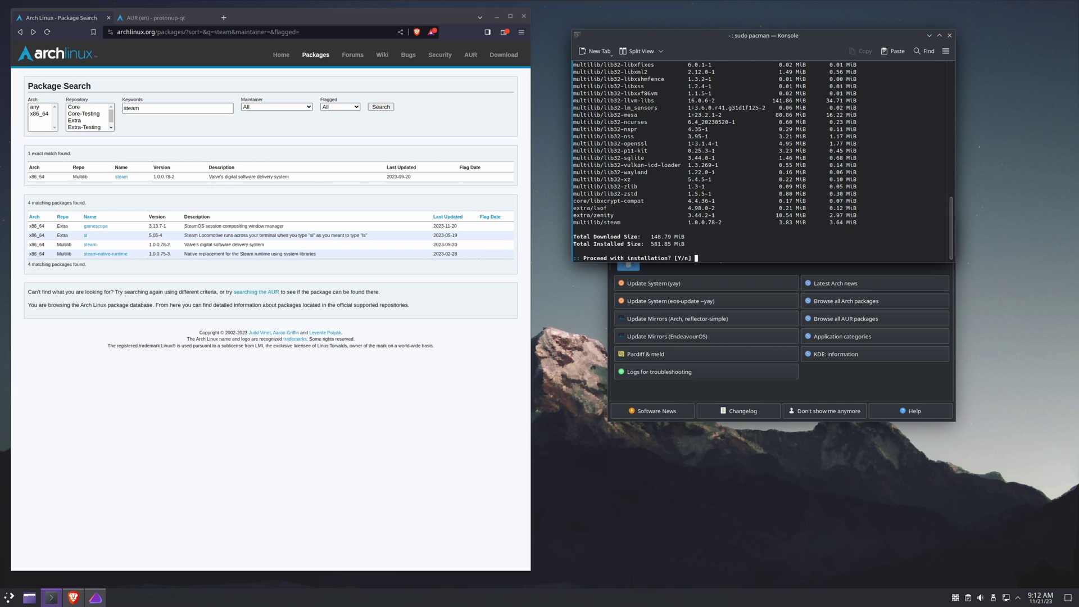
{"action": "type", "text": "Y"}
{"action": "key", "text": "Return"}
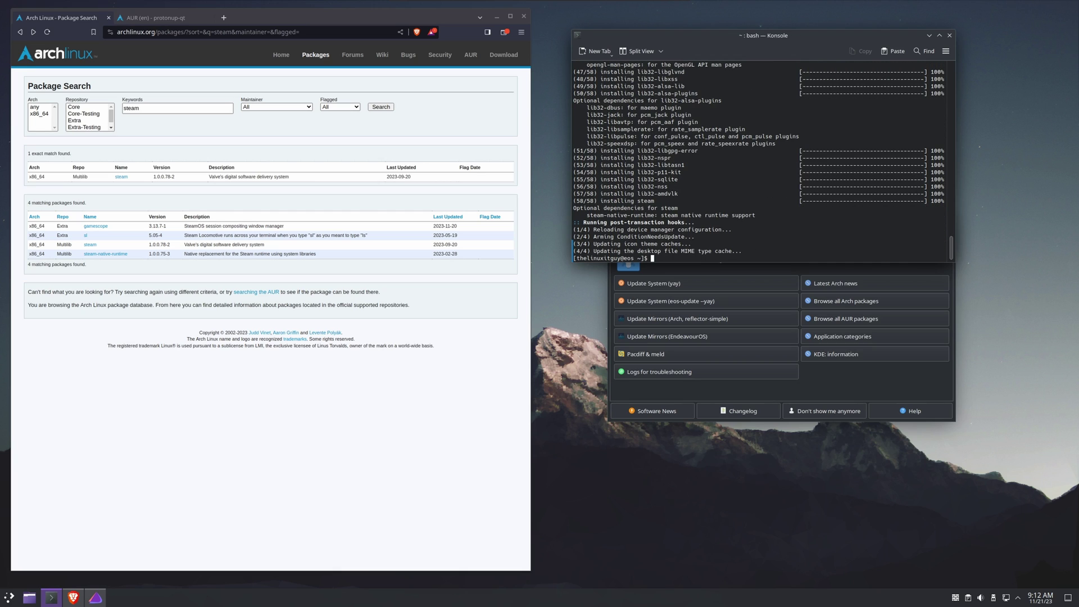
- Launch Steam from the application launcher's Games menu
{"action": "left_click", "coordinate": [8, 598]}
{"action": "mouse_move", "coordinate": [45, 450]}
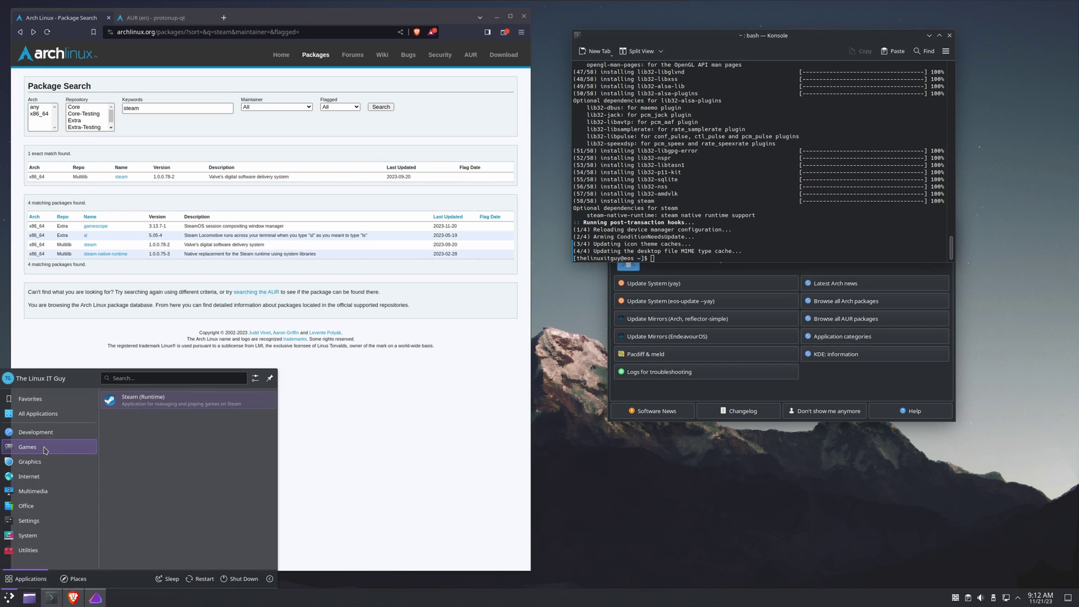
{"action": "left_click", "coordinate": [151, 404]}
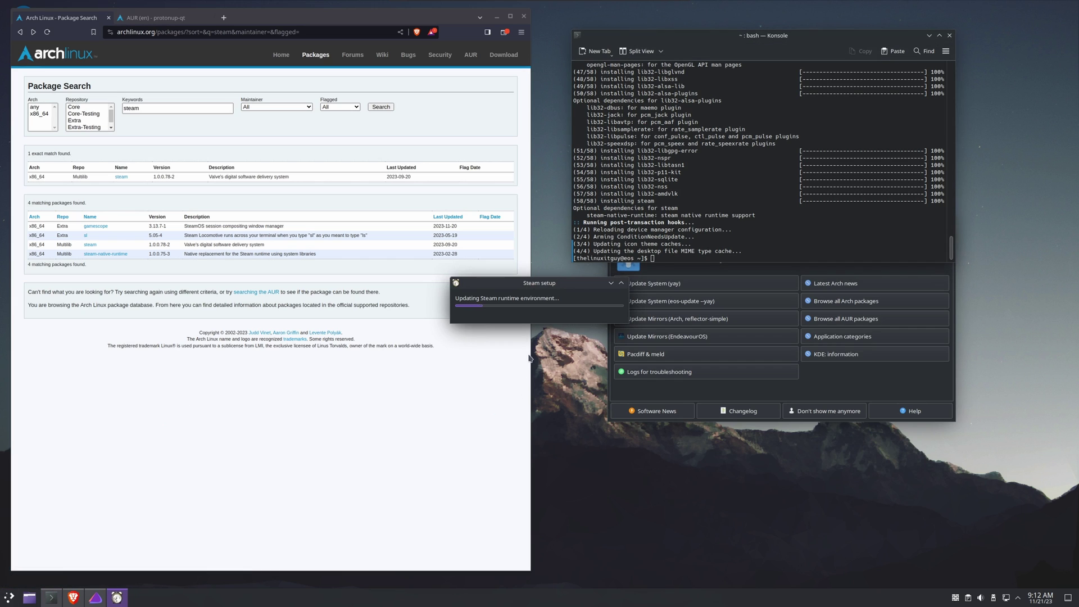
- Switch to the protonup-qt AUR tab and run 'yay -S protonup-qt' in Konsole
{"action": "left_click", "coordinate": [153, 18]}
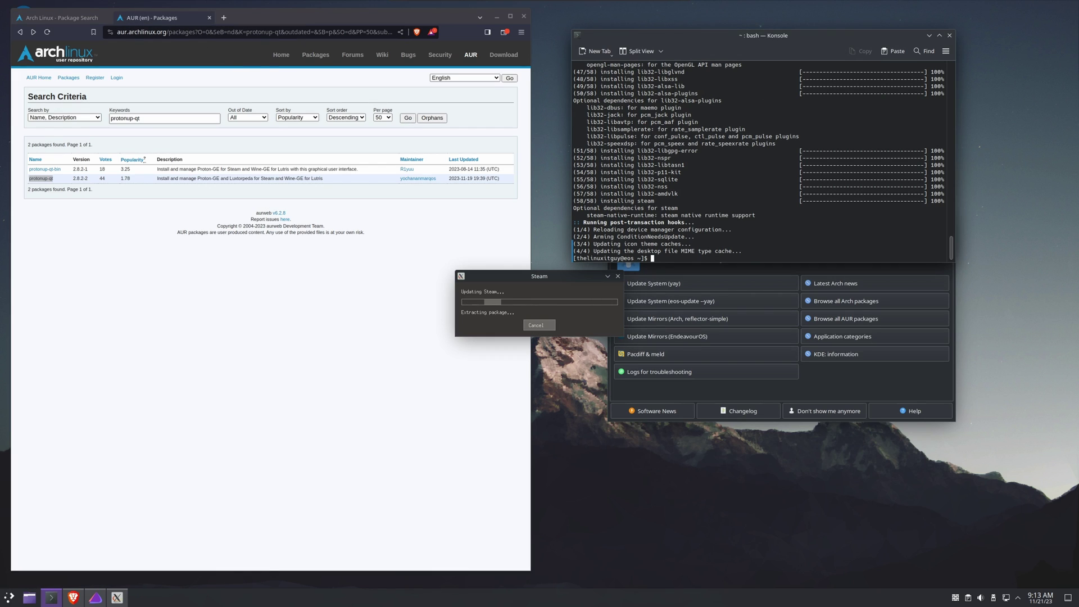
{"action": "type", "text": "yay -S protonup-qt"}
{"action": "key", "text": "Return"}
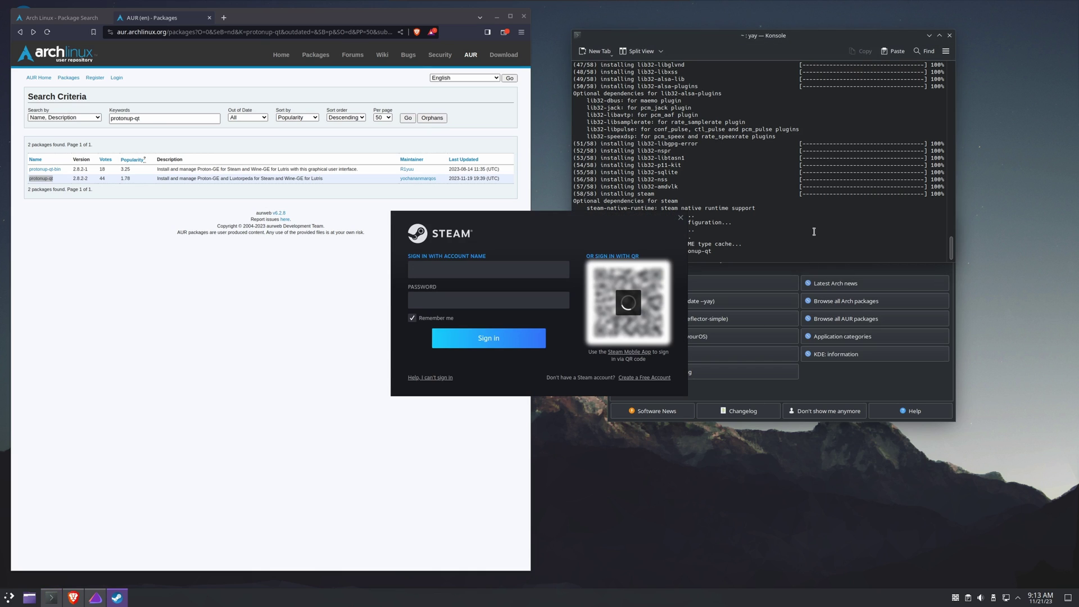
- Move the Steam sign-in window aside and pick protonup-qt (option 2) in yay
{"action": "left_click_drag", "start_coordinate": [614, 217], "coordinate": [494, 344]}
{"action": "left_click_drag", "start_coordinate": [757, 40], "coordinate": [774, 28]}
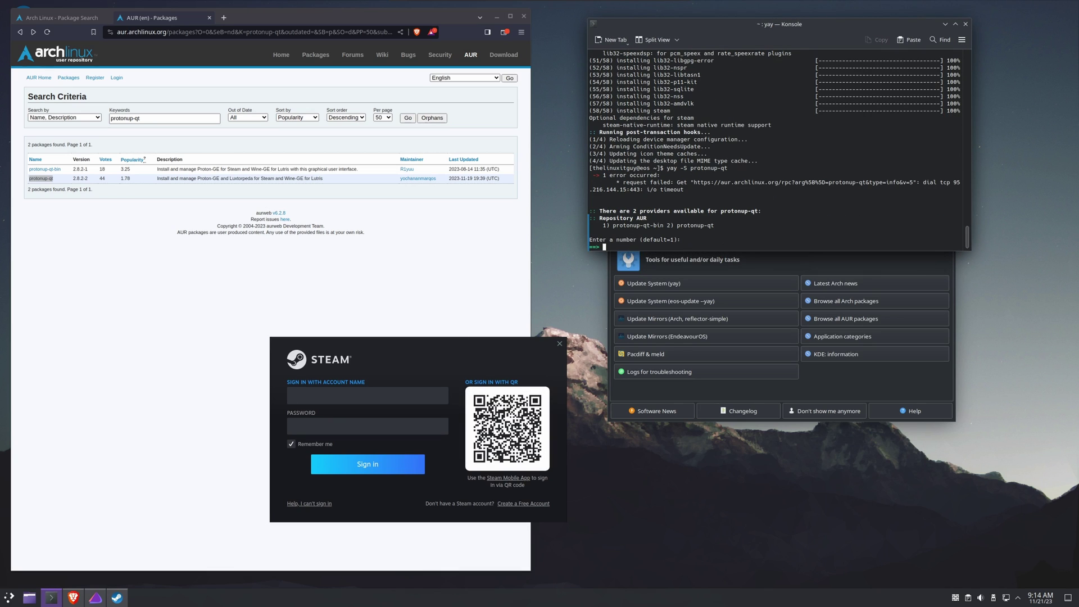
{"action": "type", "text": "2"}
{"action": "key", "text": "Return"}
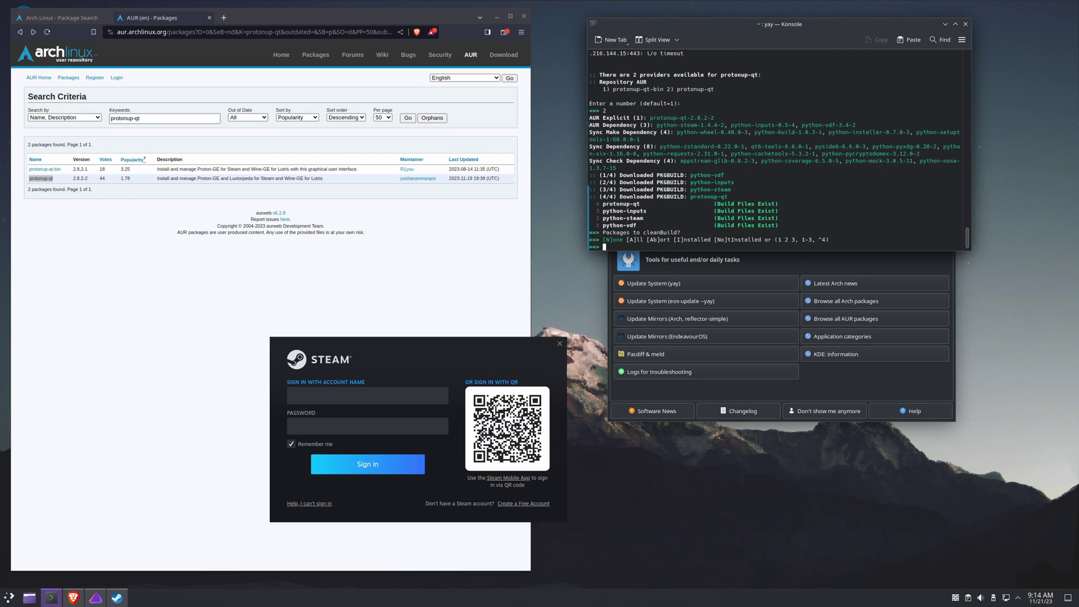
- Skip clean build and diff review, then confirm building protonup-qt and removing build-only packages
{"action": "type", "text": "n"}
{"action": "key", "text": "Return"}
{"action": "type", "text": "n"}
{"action": "key", "text": "Return"}
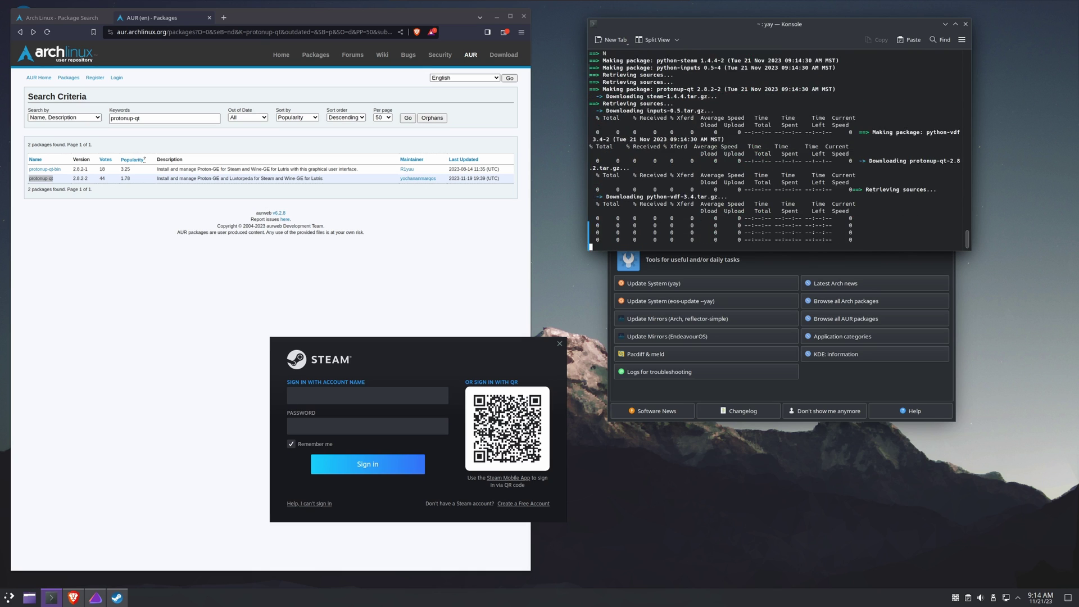
{"action": "key", "text": "Return"}
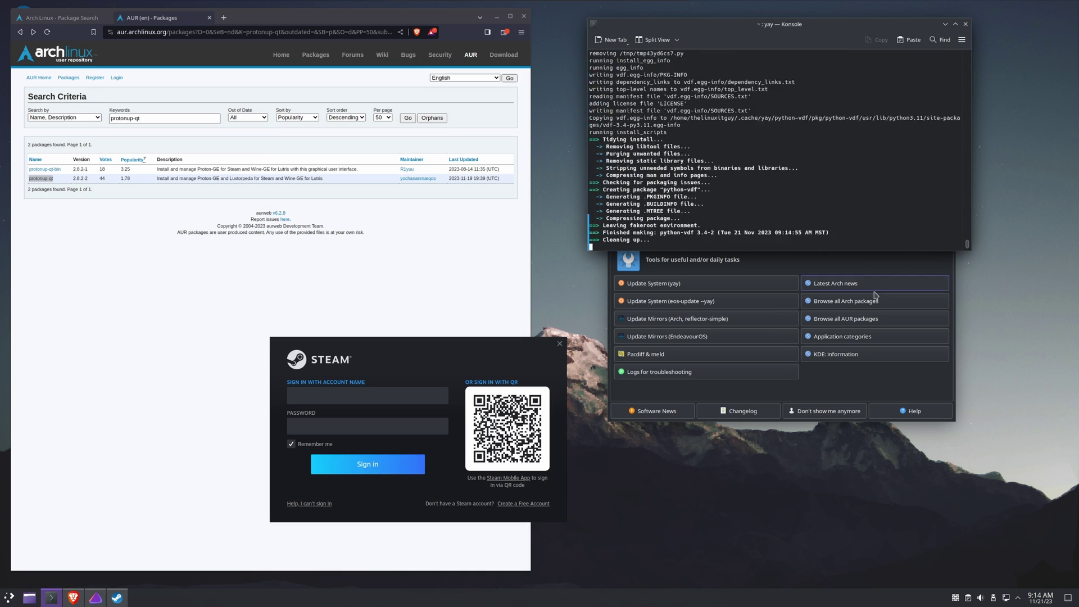
{"action": "type", "text": "Y"}
{"action": "key", "text": "Return"}
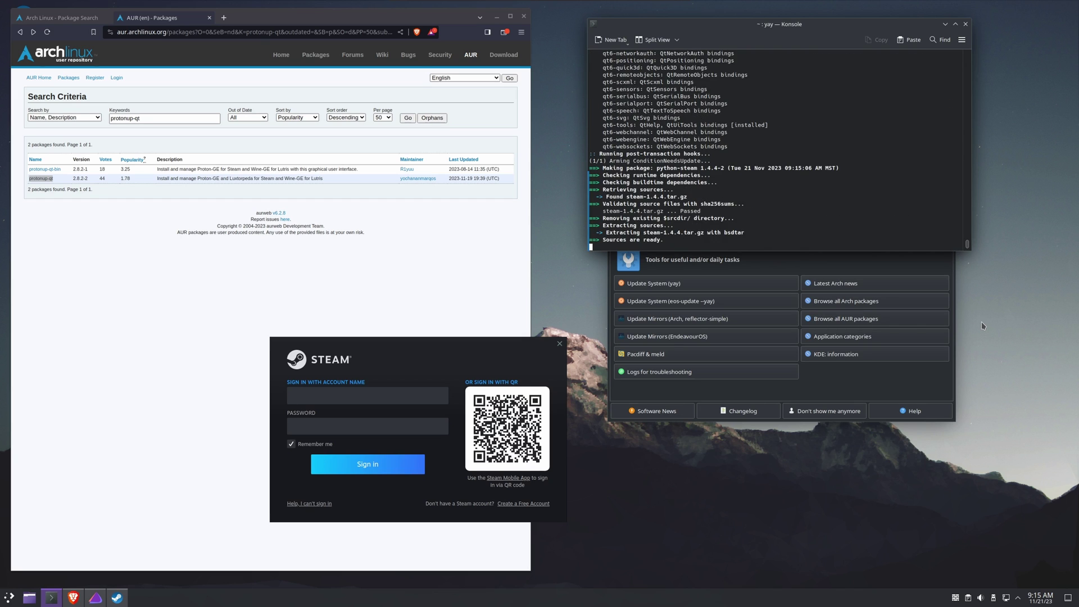
{"action": "key", "text": "Return"}
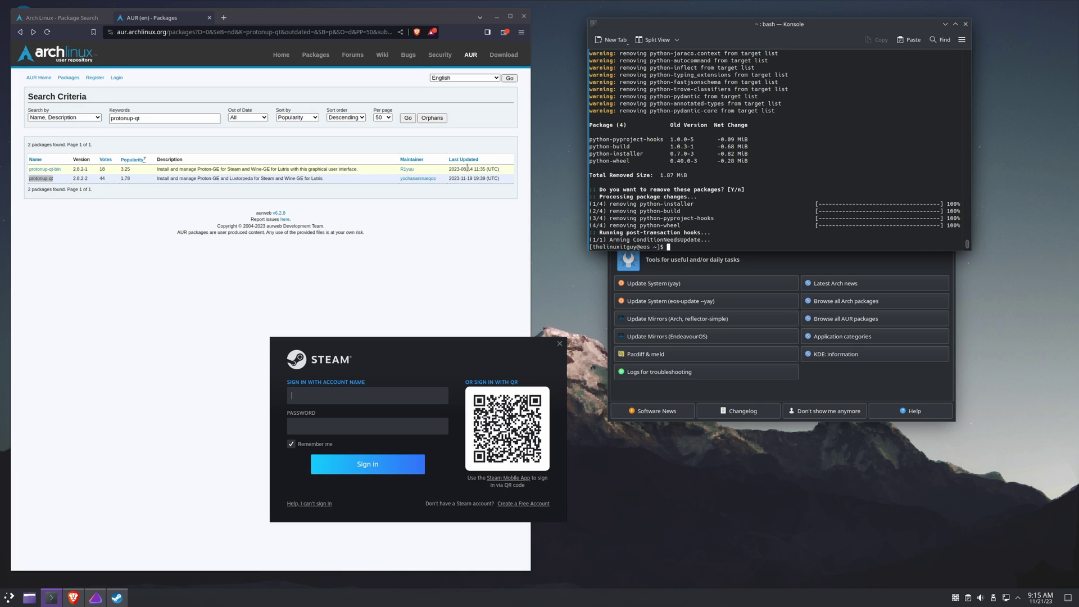
- Search the launcher for 'discover', move Welcome right, and open the Arch package listing in Brave
{"action": "left_click", "coordinate": [10, 597]}
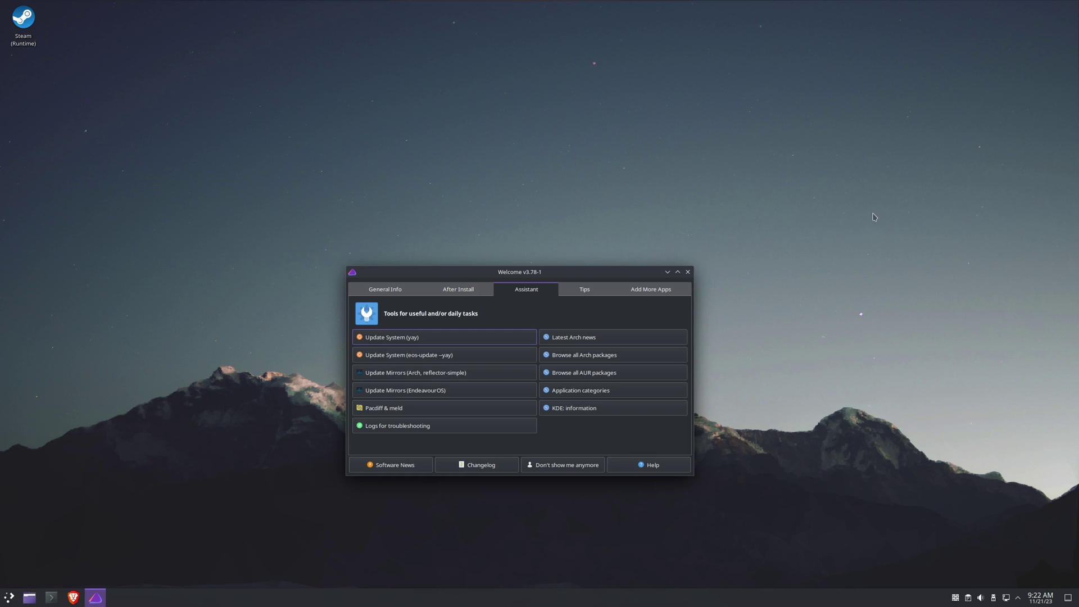
{"action": "left_click", "coordinate": [10, 598]}
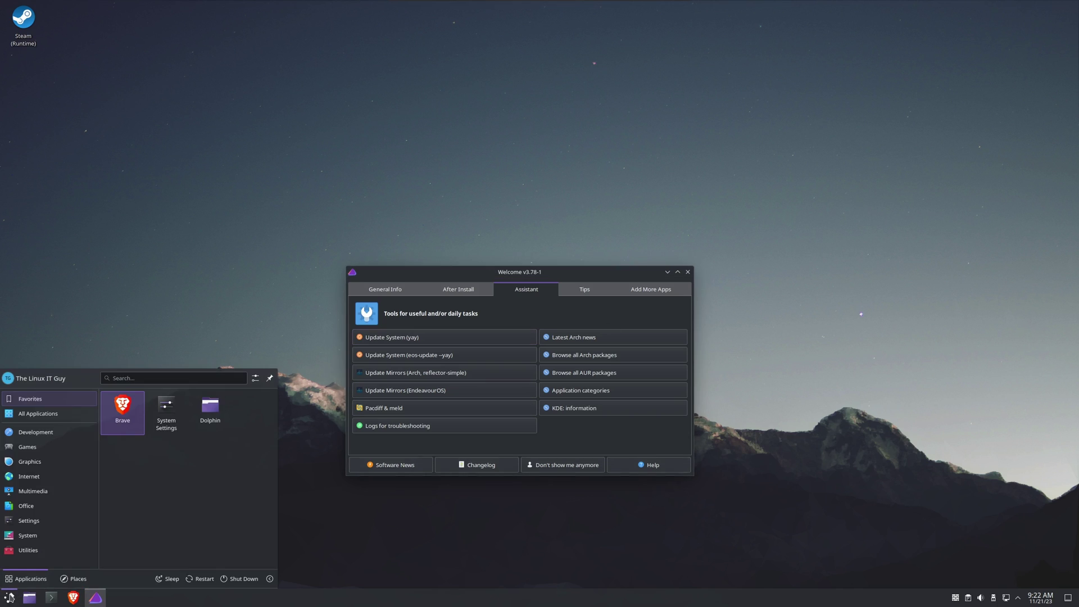
{"action": "type", "text": "discover"}
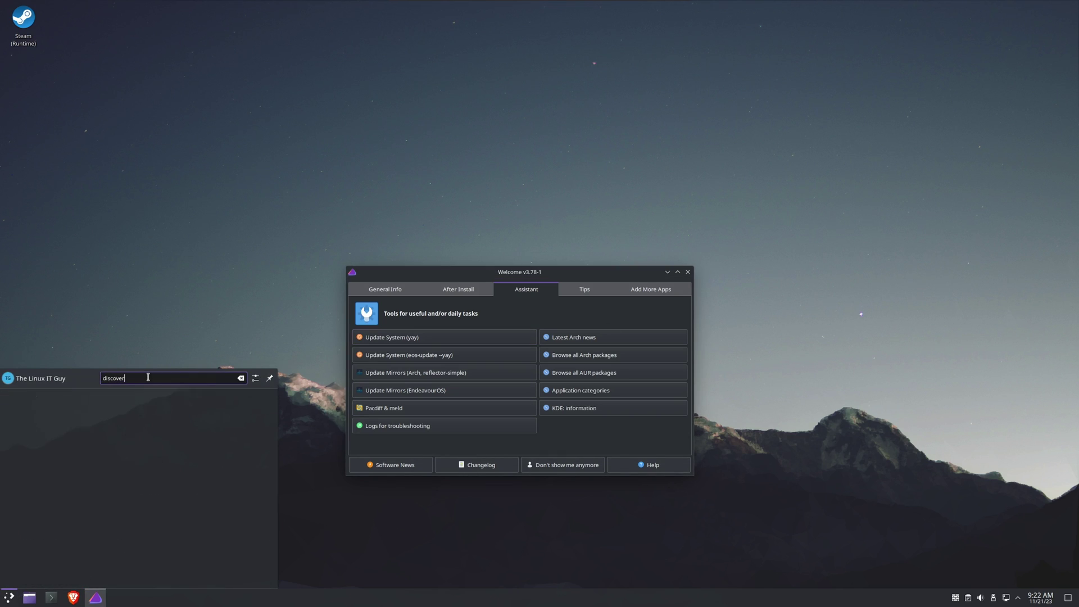
{"action": "left_click", "coordinate": [8, 602]}
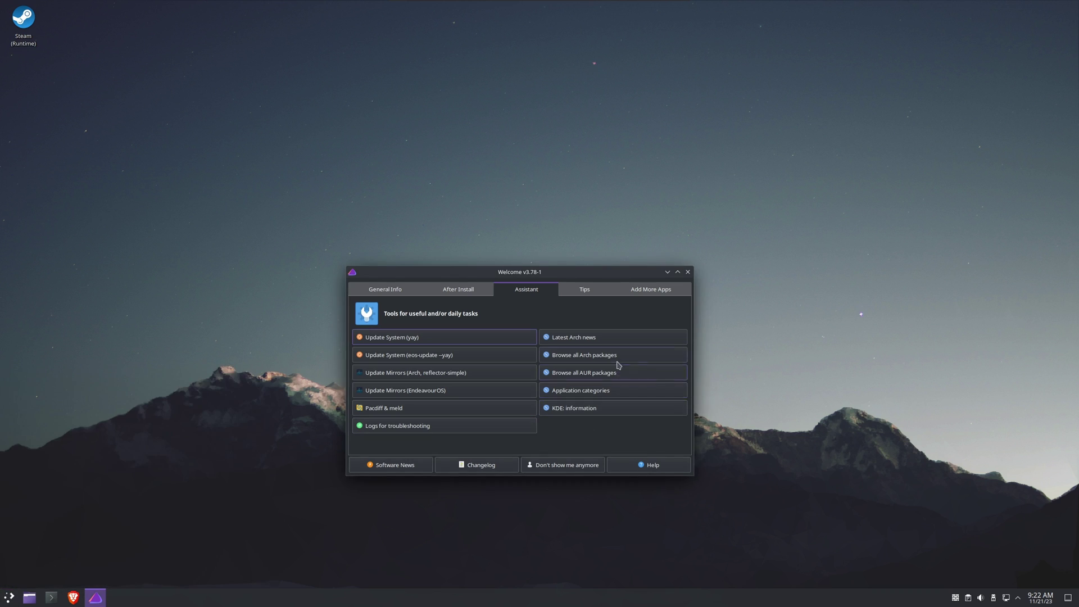
{"action": "left_click_drag", "start_coordinate": [609, 276], "coordinate": [874, 225]}
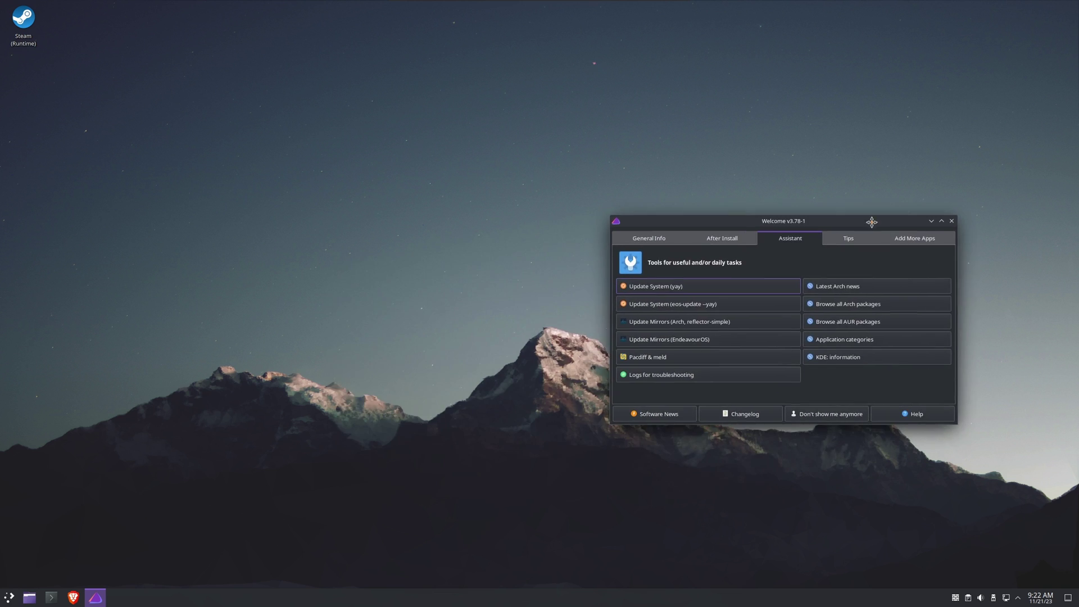
{"action": "left_click", "coordinate": [846, 308]}
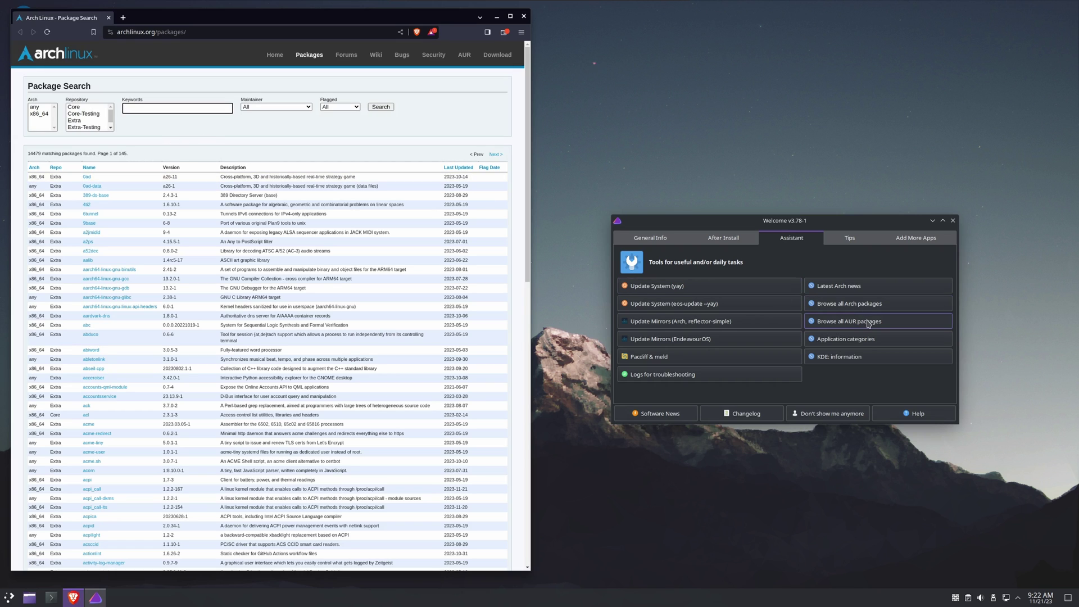
- Open the AUR package list in a second tab and type 'yay -S packagename' in Konsole
{"action": "left_click", "coordinate": [868, 323]}
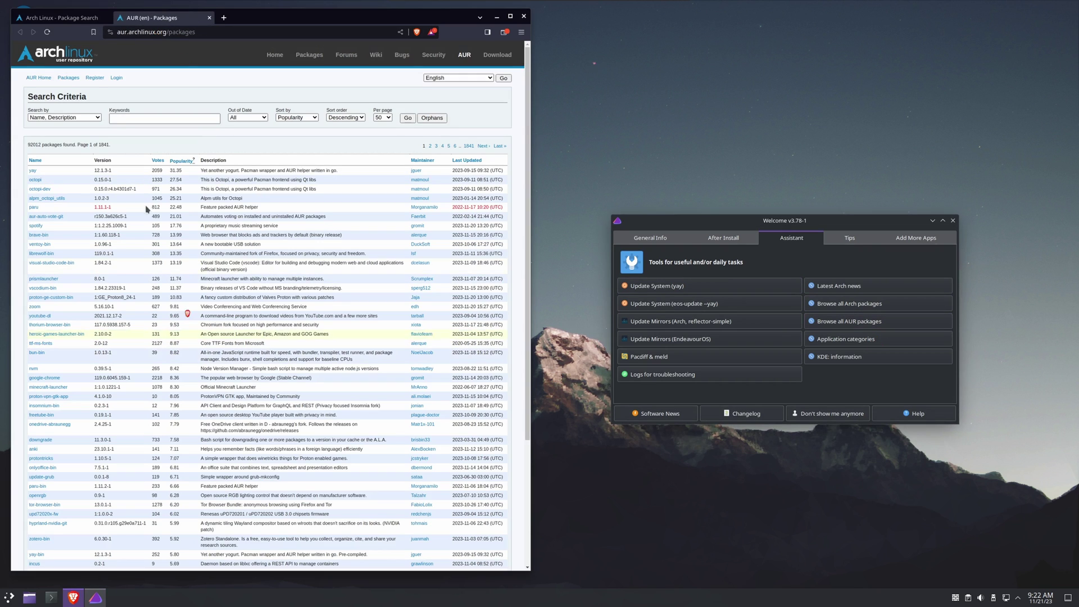
{"action": "left_click", "coordinate": [56, 21]}
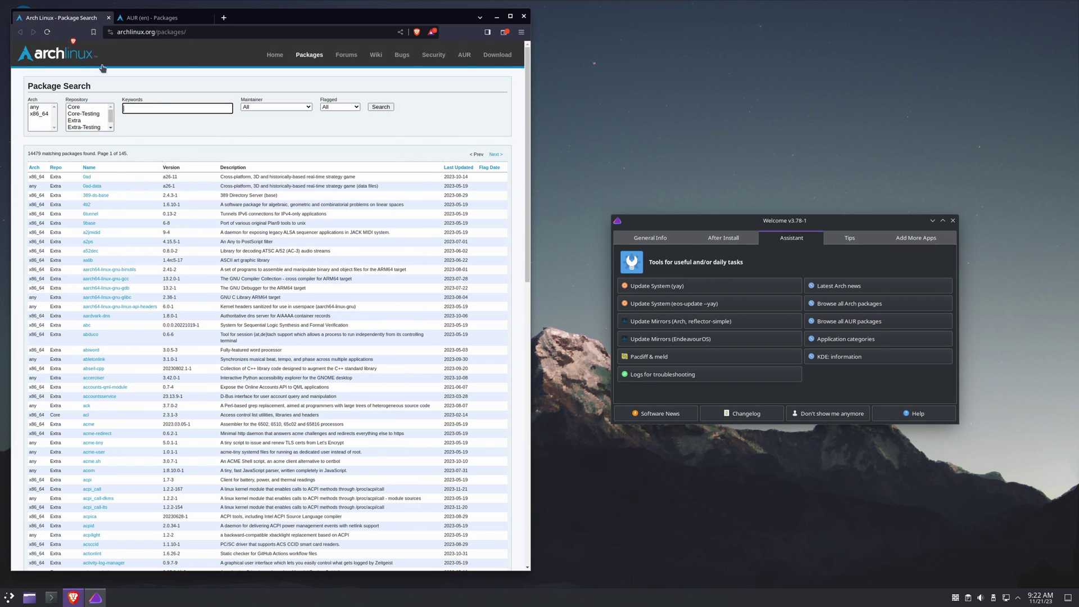
{"action": "left_click", "coordinate": [163, 21]}
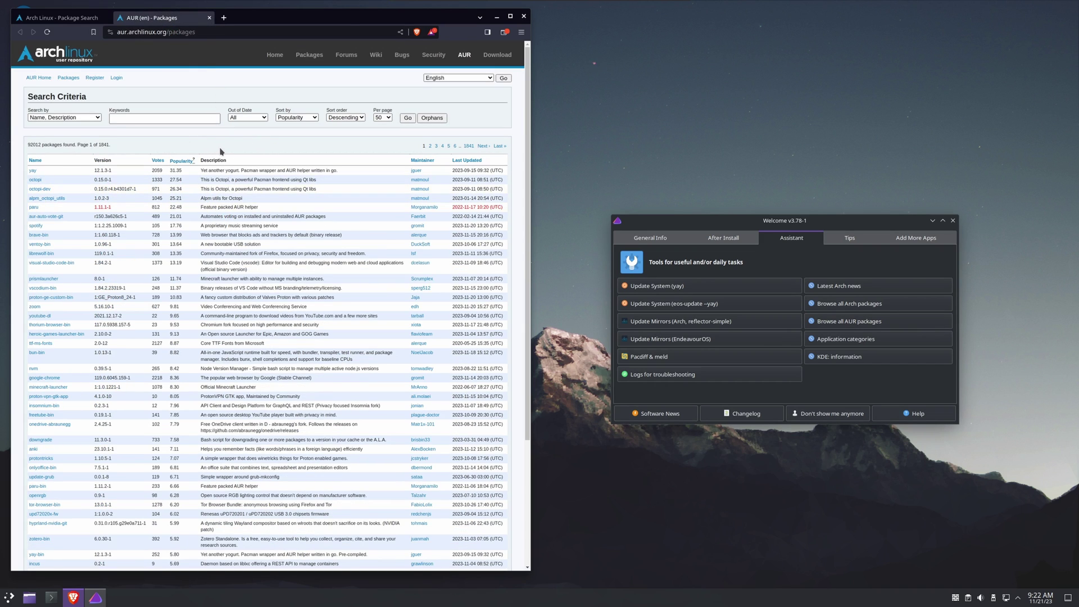
{"action": "left_click", "coordinate": [51, 597]}
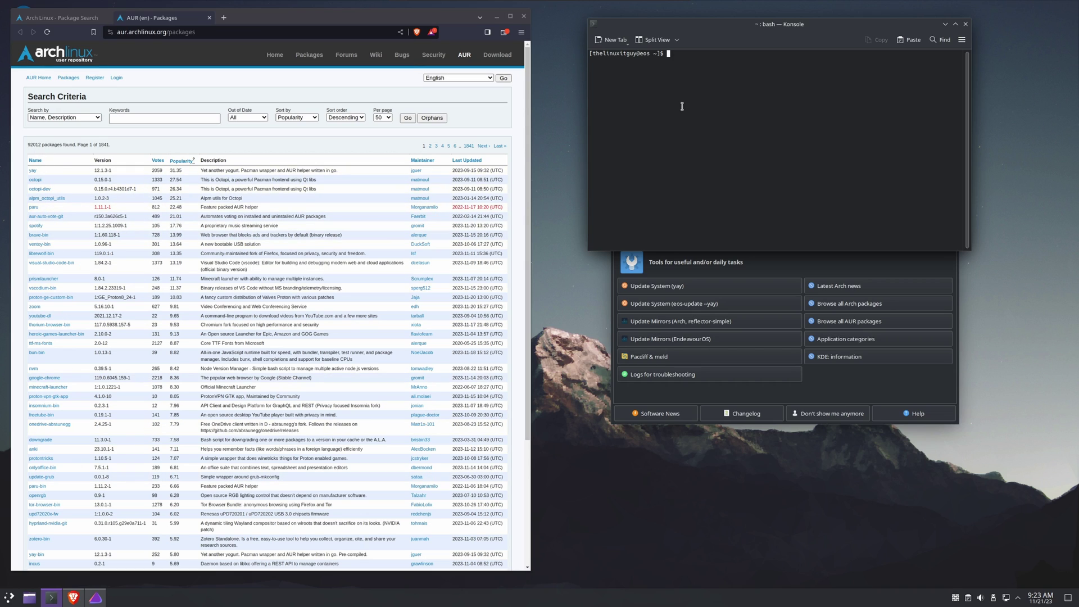
{"action": "type", "text": "yay -S packagename"}
- Open a second Konsole window on the right and type 'sudo pacman -S packagename'
{"action": "right_click", "coordinate": [51, 597]}
{"action": "left_click", "coordinate": [64, 545]}
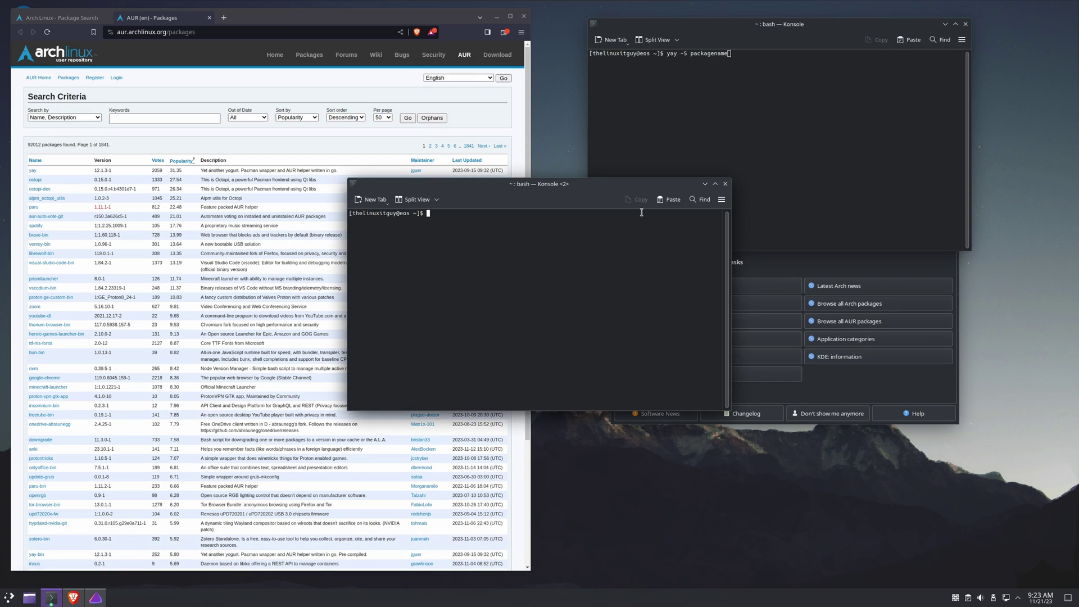
{"action": "left_click_drag", "start_coordinate": [496, 196], "coordinate": [759, 195]}
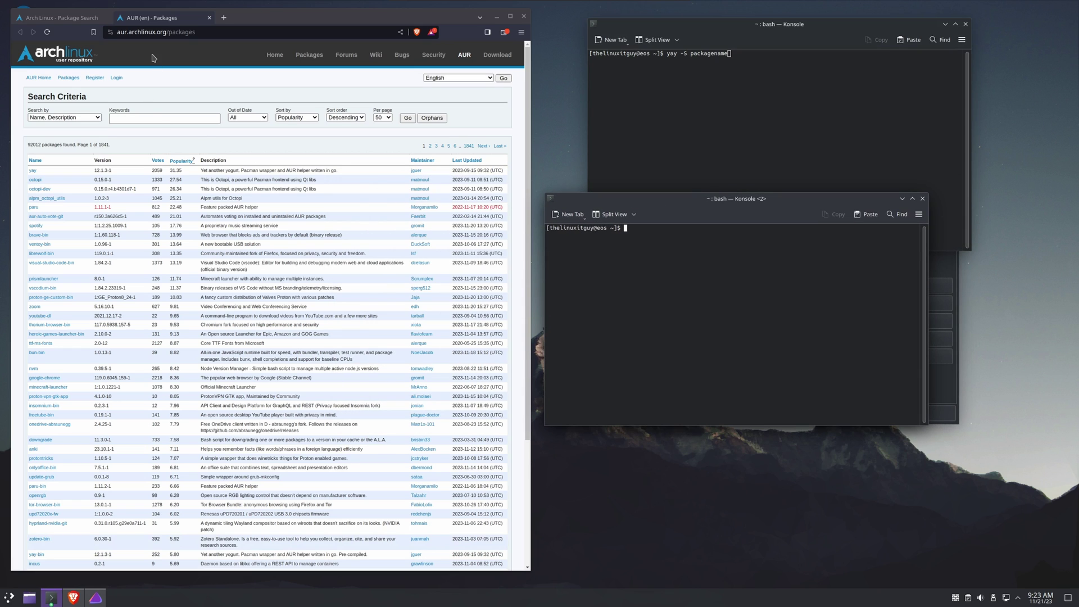
{"action": "left_click", "coordinate": [84, 18]}
{"action": "left_click", "coordinate": [641, 284]}
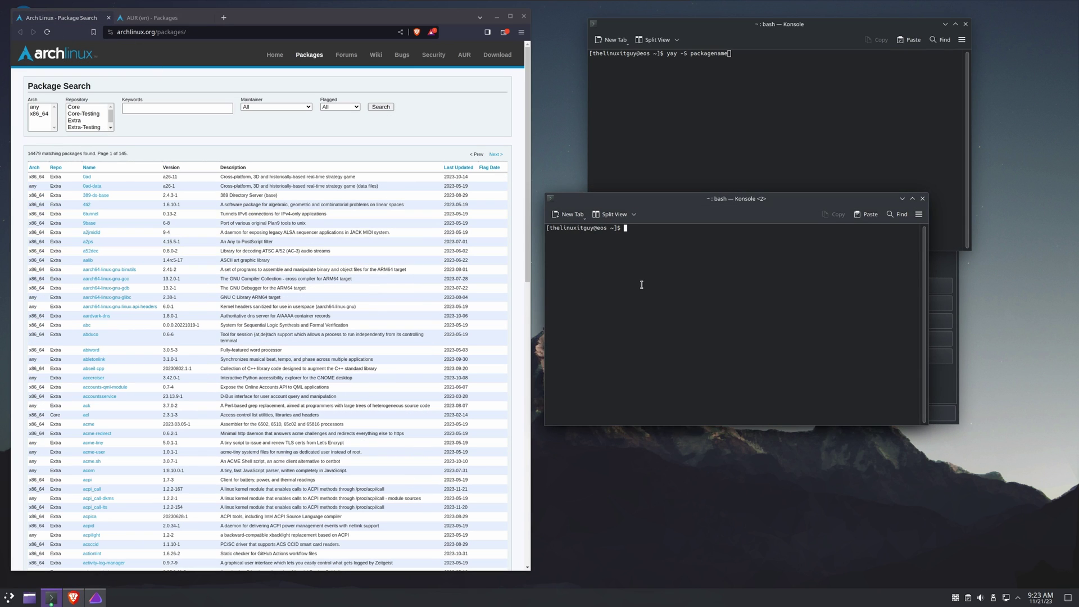
{"action": "type", "text": "sudo pacam"}
{"action": "key", "text": "BackSpace"}
{"action": "type", "text": "man -S packagename"}
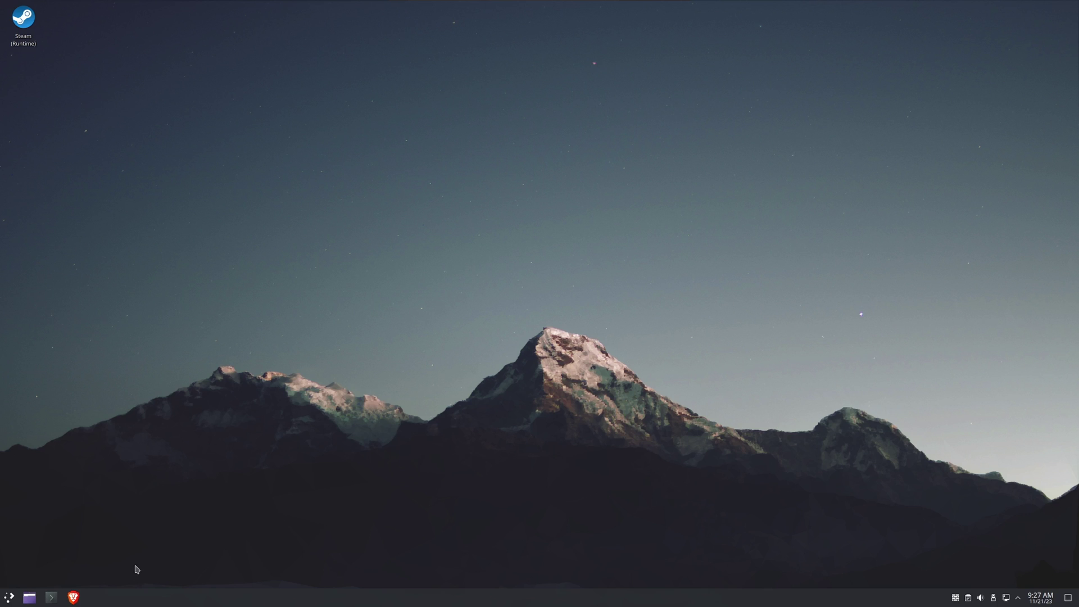
- In Konsole, confirm htop is not installed, then run yay -S htop
{"action": "left_click", "coordinate": [52, 597]}
{"action": "type", "text": "h"}
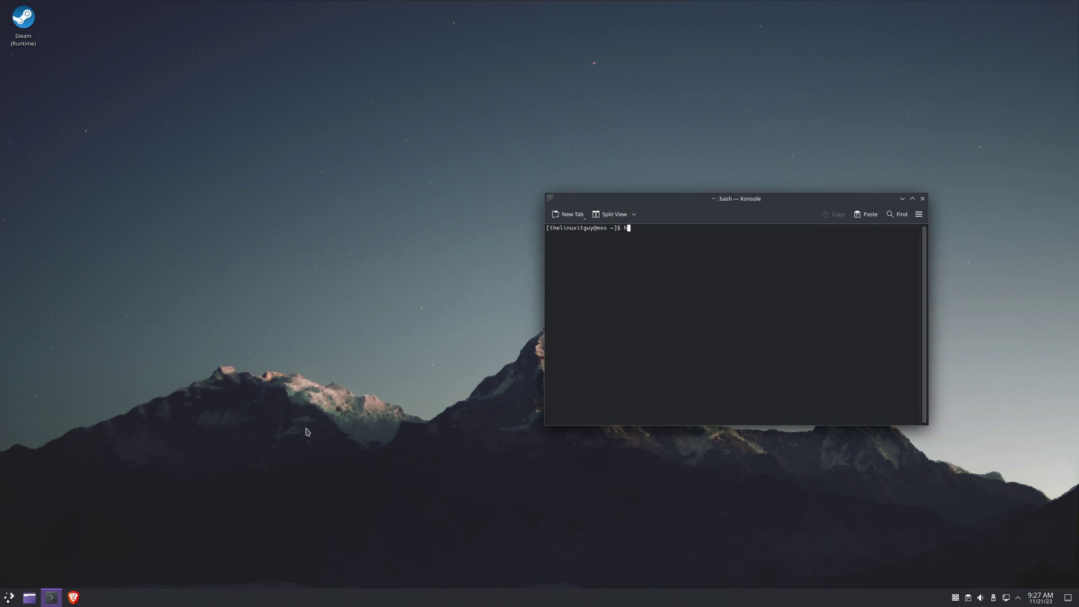
{"action": "type", "text": "top"}
{"action": "key", "text": "Return"}
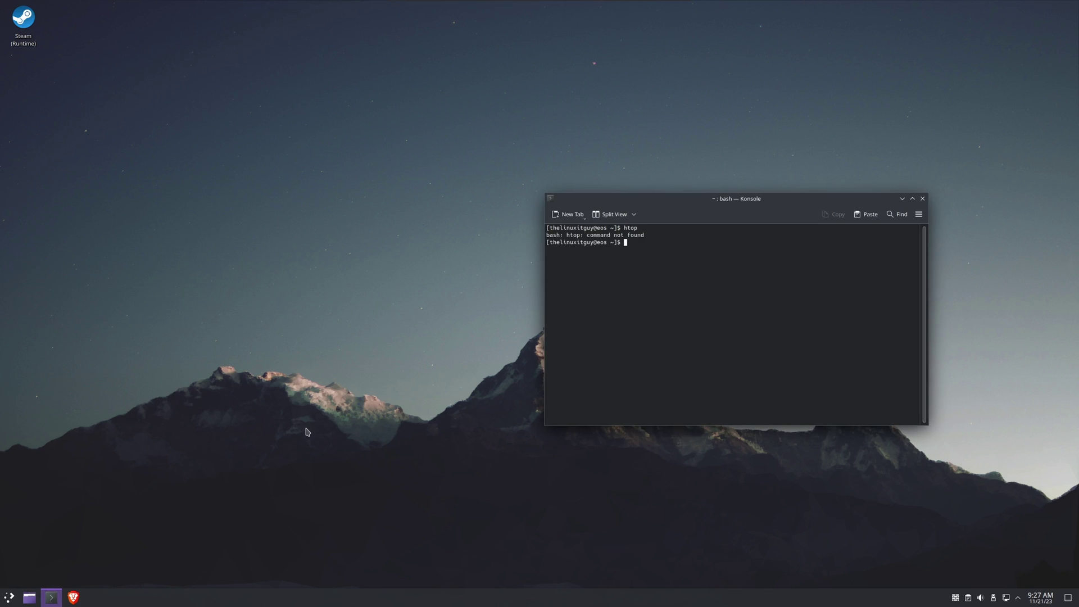
{"action": "type", "text": "yay -S protonup-qt"}
{"action": "key", "text": "BackSpace"}
{"action": "key", "text": "BackSpace"}
{"action": "key", "text": "BackSpace"}
{"action": "key", "text": "BackSpace"}
{"action": "key", "text": "BackSpace"}
{"action": "key", "text": "BackSpace"}
{"action": "key", "text": "BackSpace"}
{"action": "key", "text": "BackSpace"}
{"action": "key", "text": "BackSpace"}
{"action": "key", "text": "BackSpace"}
{"action": "type", "text": "htop"}
{"action": "key", "text": "Return"}
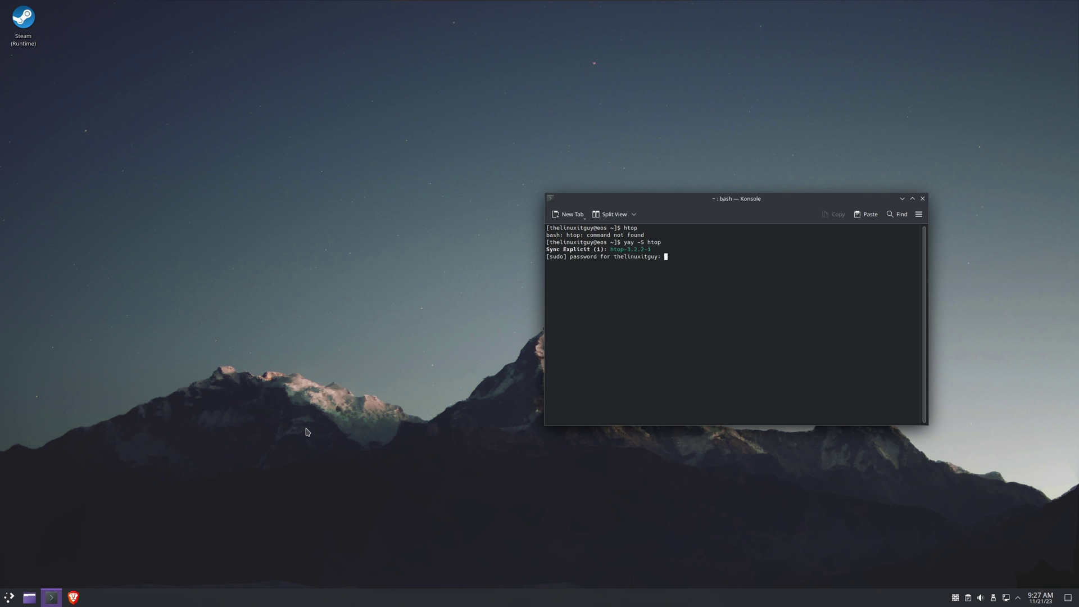
- Enter the admin password, confirm the htop 3.2.2-1 install, run htop, and hide the window
{"action": "key", "text": "Return"}
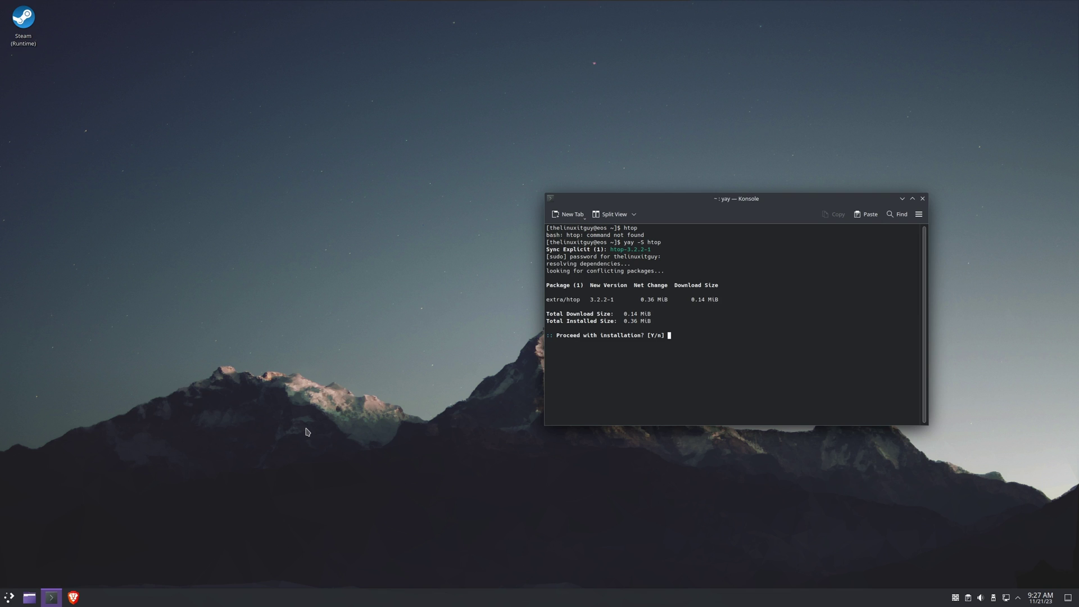
{"action": "type", "text": "Y"}
{"action": "key", "text": "Return"}
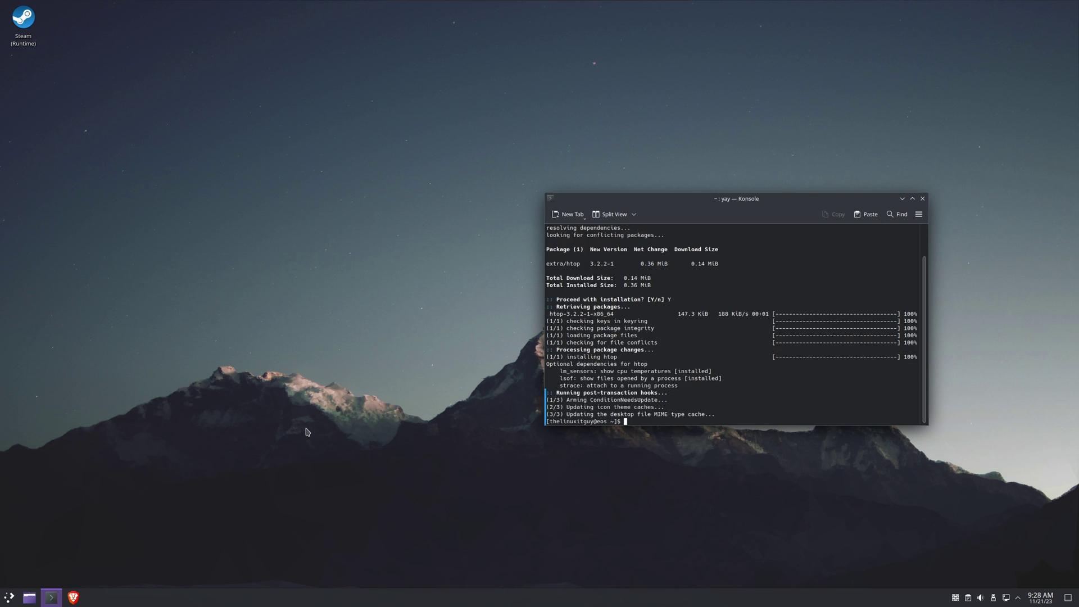
{"action": "type", "text": "htop"}
{"action": "key", "text": "Return"}
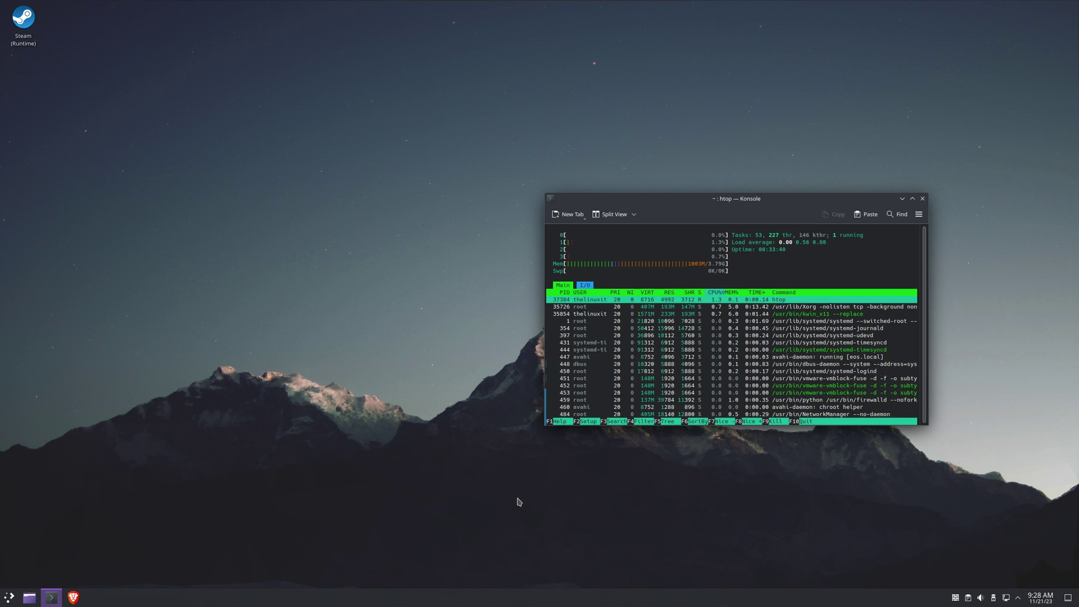
{"action": "key", "text": "super+d"}
- Open System Settings from the launcher and show About this System (EndeavourOS, Plasma 5.27.9)
{"action": "left_click", "coordinate": [9, 598]}
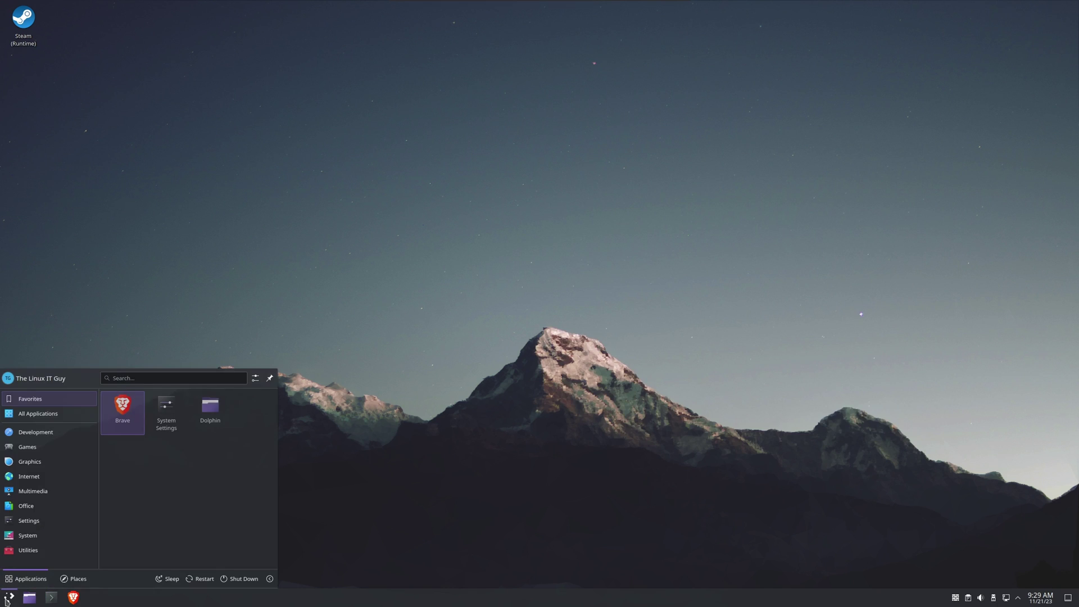
{"action": "mouse_move", "coordinate": [37, 522]}
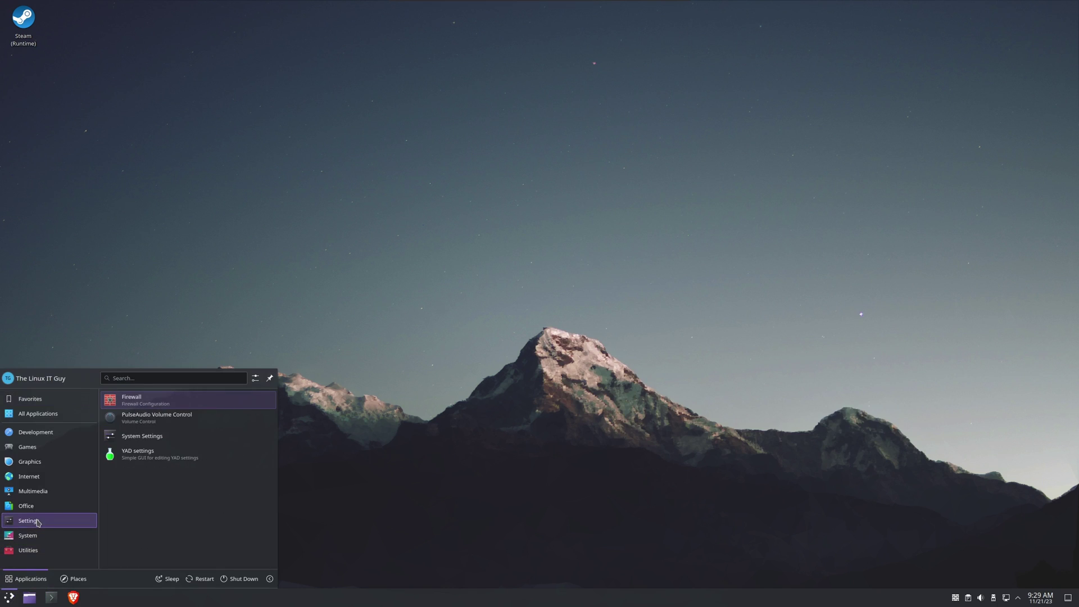
{"action": "left_click", "coordinate": [158, 440]}
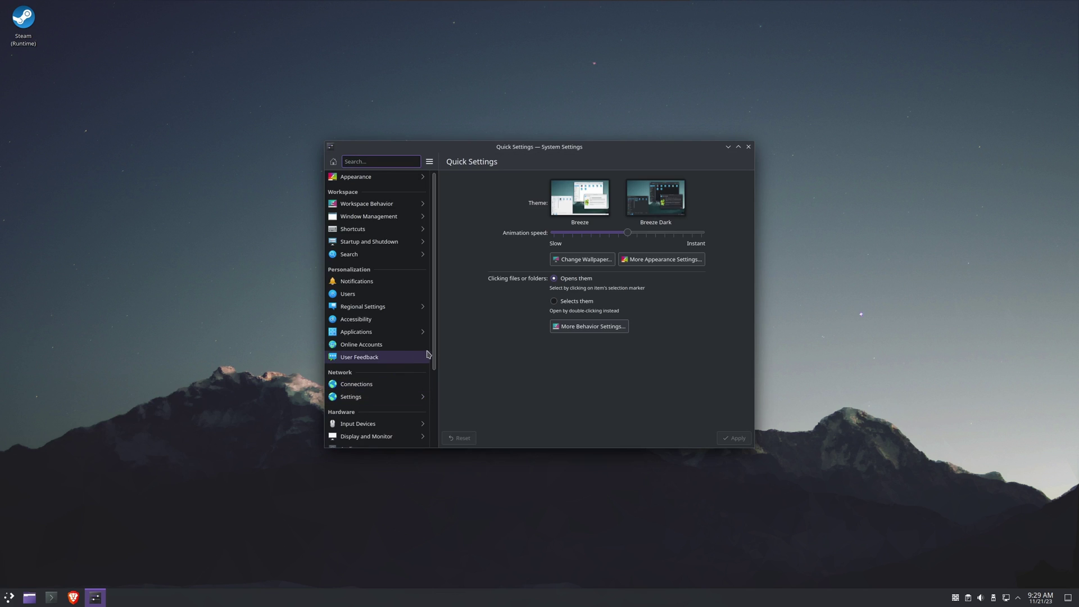
{"action": "scroll", "coordinate": [438, 365], "scroll_direction": "down", "scroll_amount": 5}
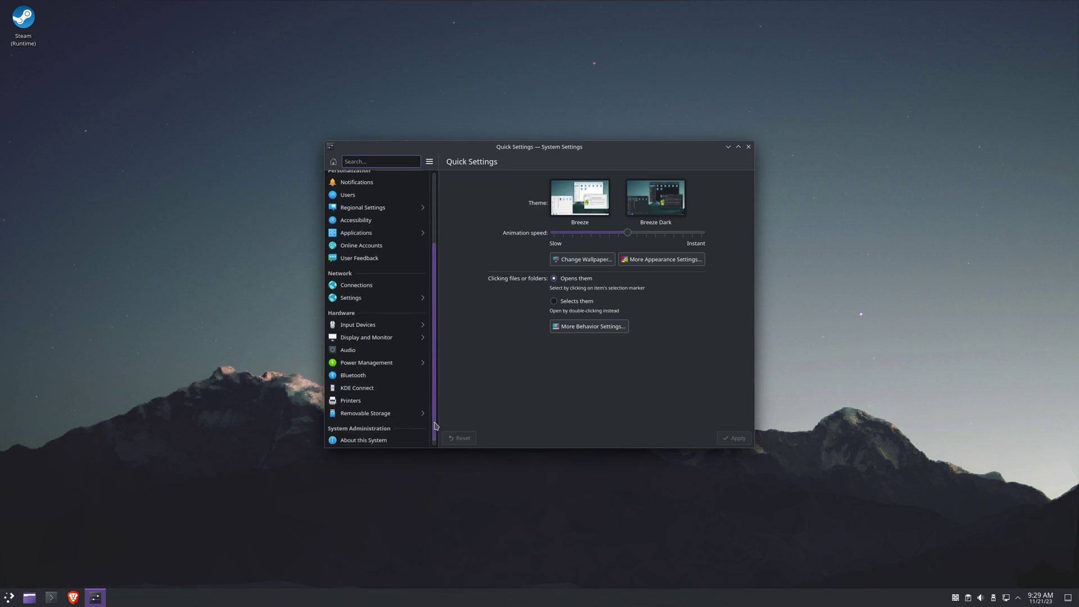
{"action": "left_click", "coordinate": [378, 434]}
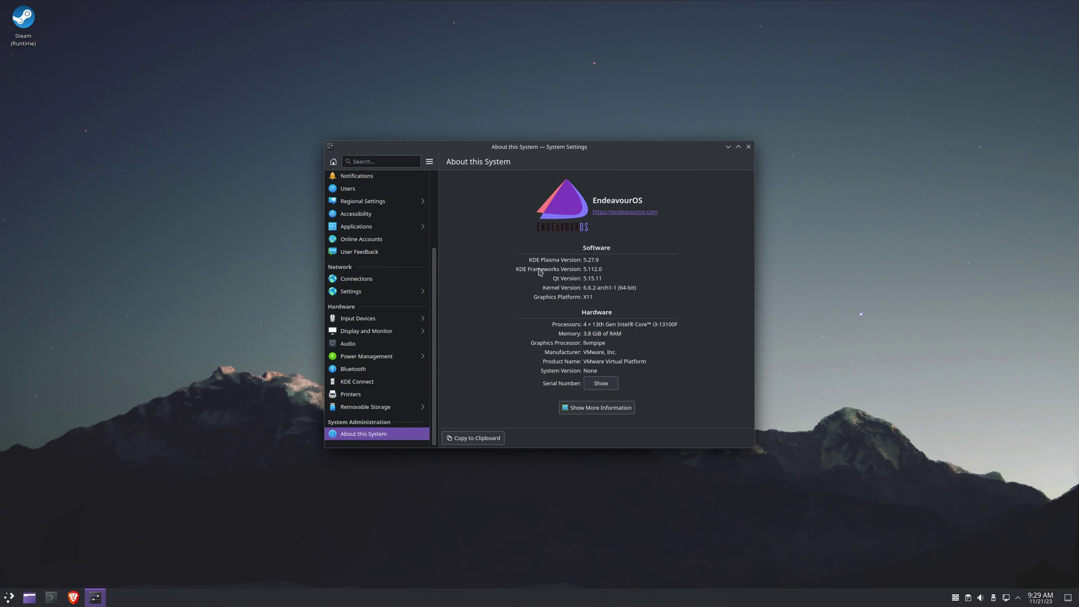